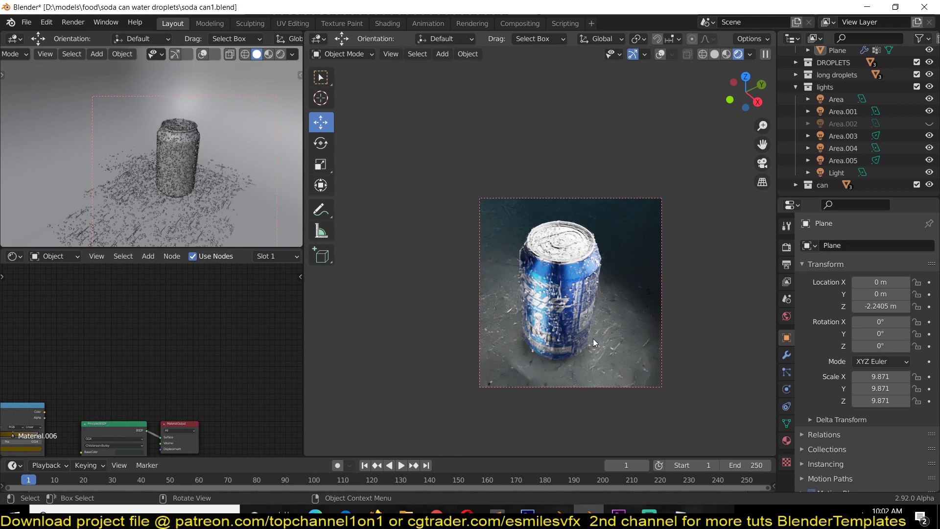
middle_drag(593, 339, 510, 290)
middle_drag(586, 289, 536, 314)
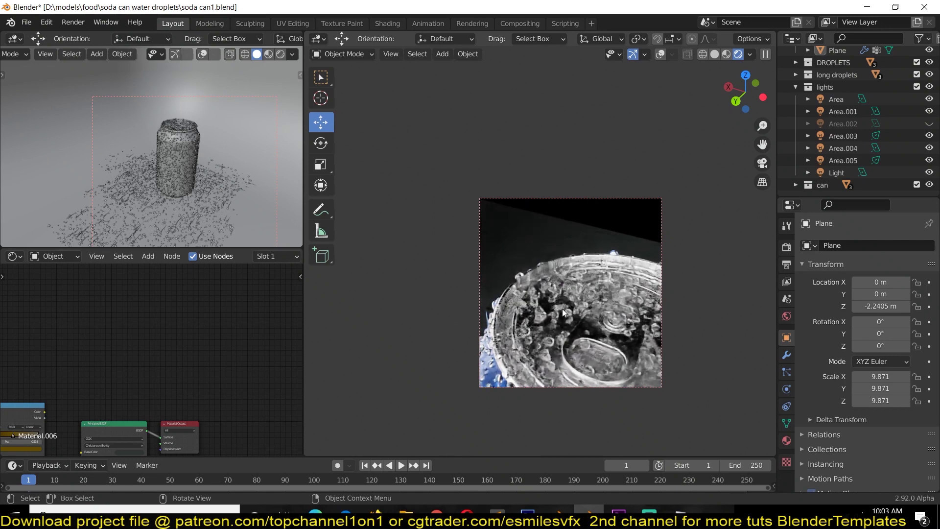
middle_drag(562, 308, 603, 274)
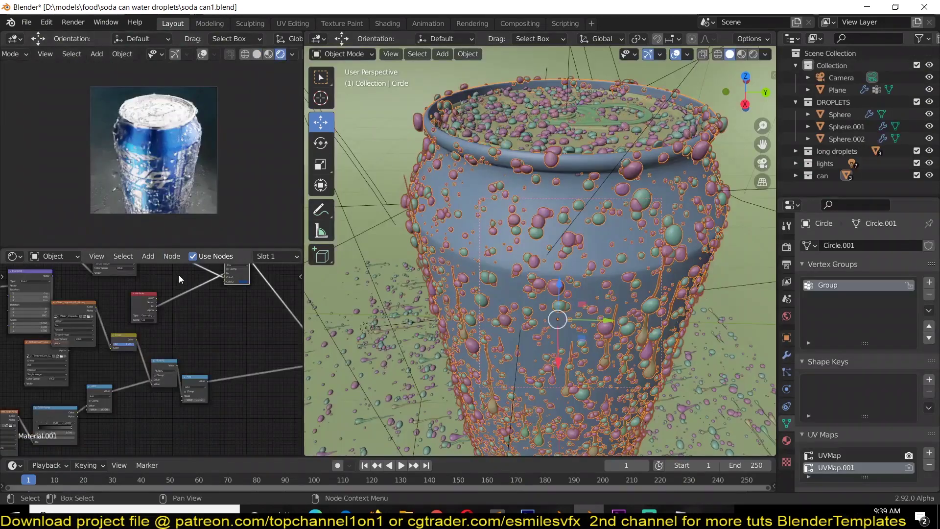
Try disconnecting the input to the can shader's Base Color and setting it to a plain light blue.
middle_drag(178, 274, 13, 311)
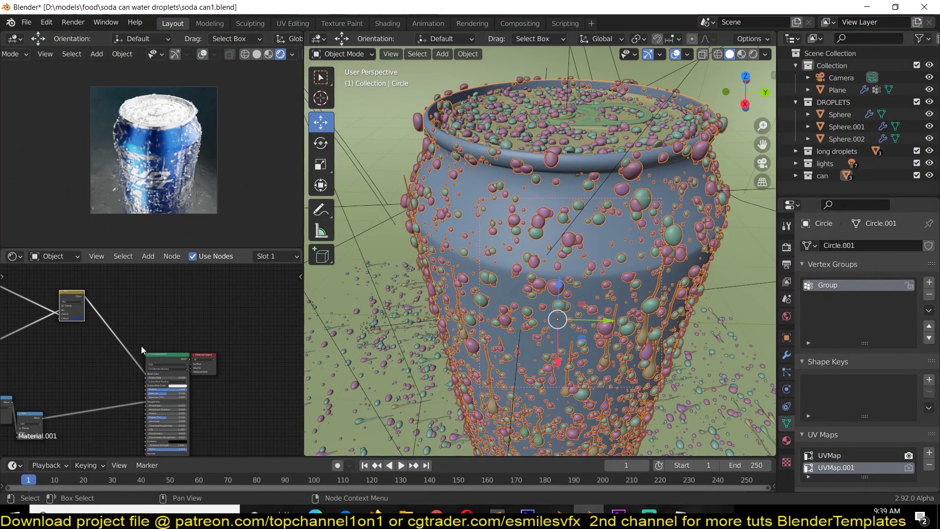
scroll(167, 337, up, 2)
drag(215, 361, 193, 294)
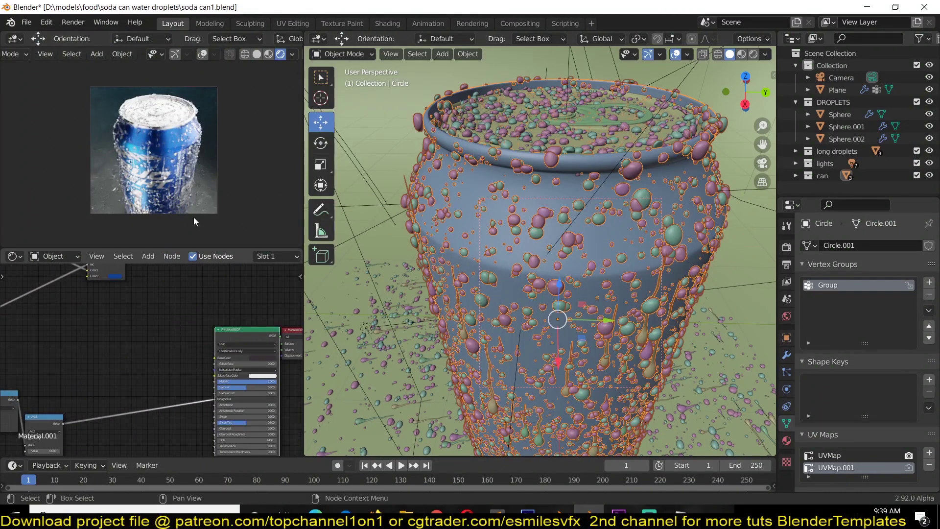
click(263, 357)
click(296, 284)
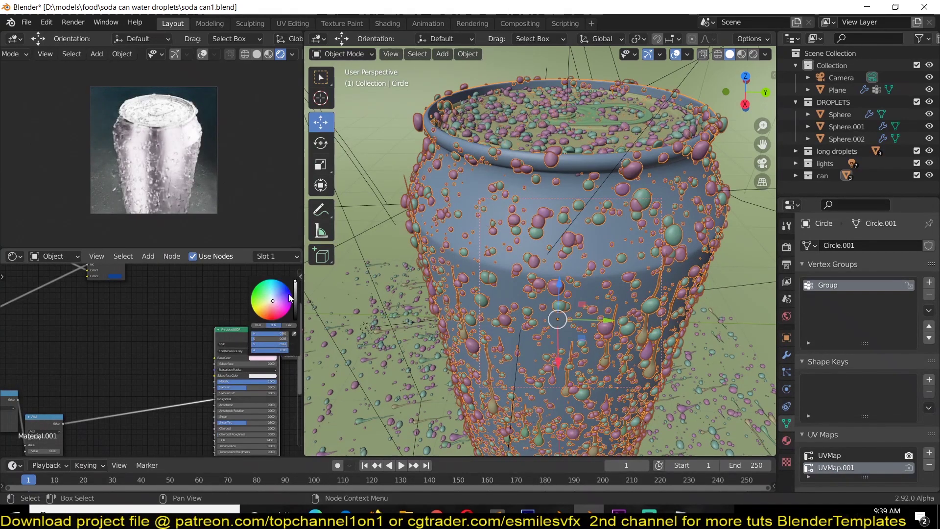
click(287, 291)
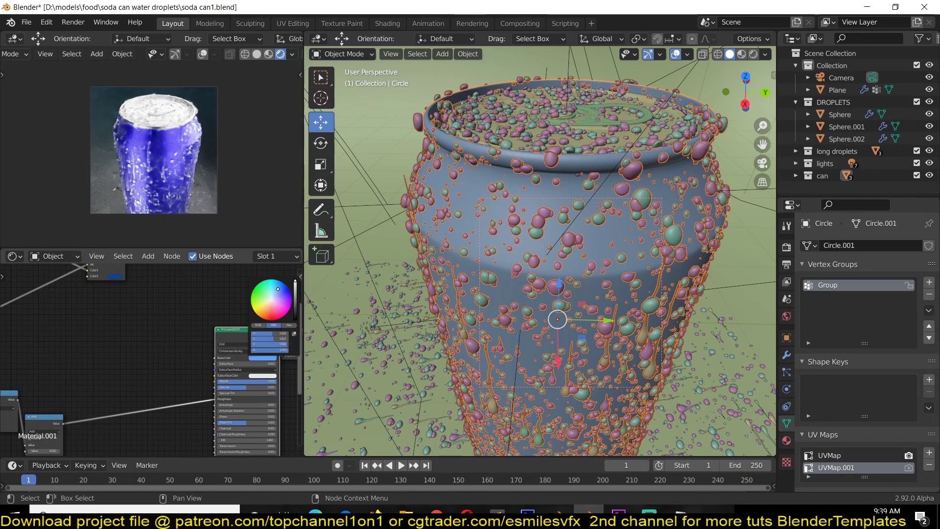
click(280, 295)
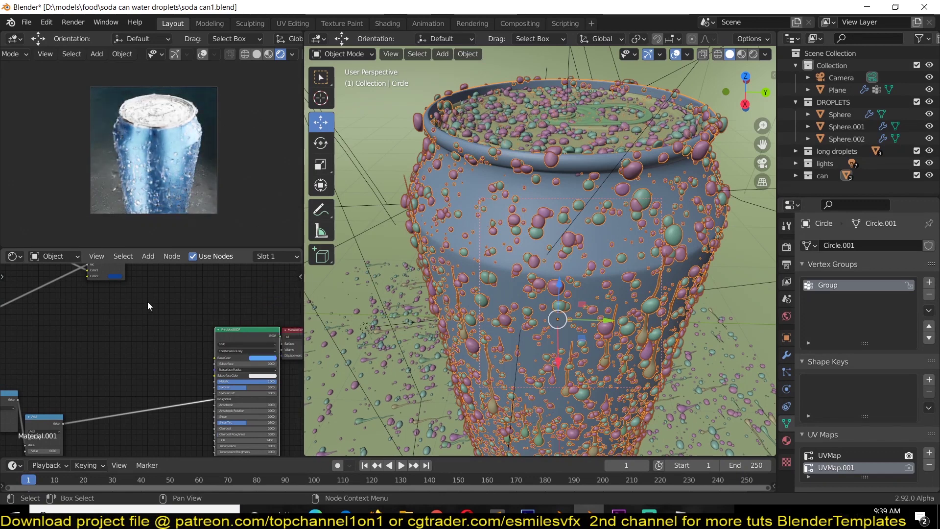
middle_drag(149, 306, 167, 318)
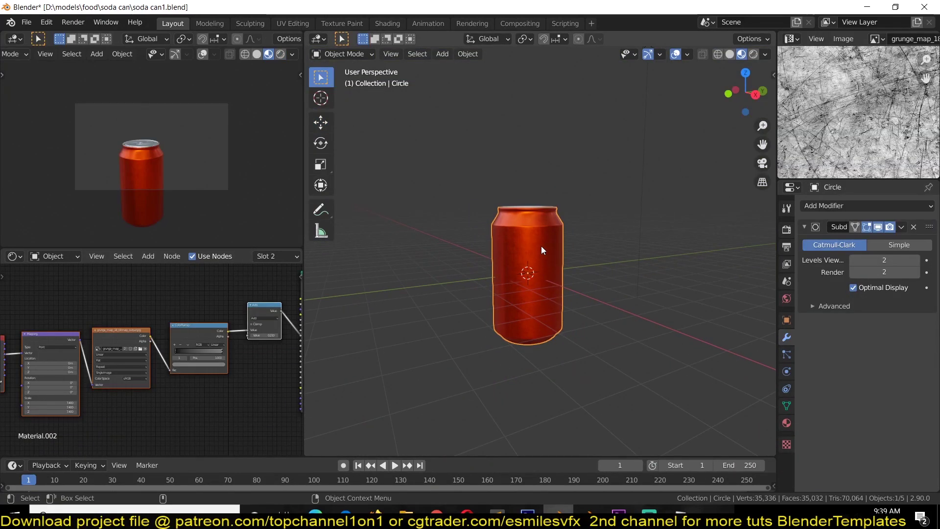
Add a UV sphere beside the can and show its creation settings.
key(KP_7)
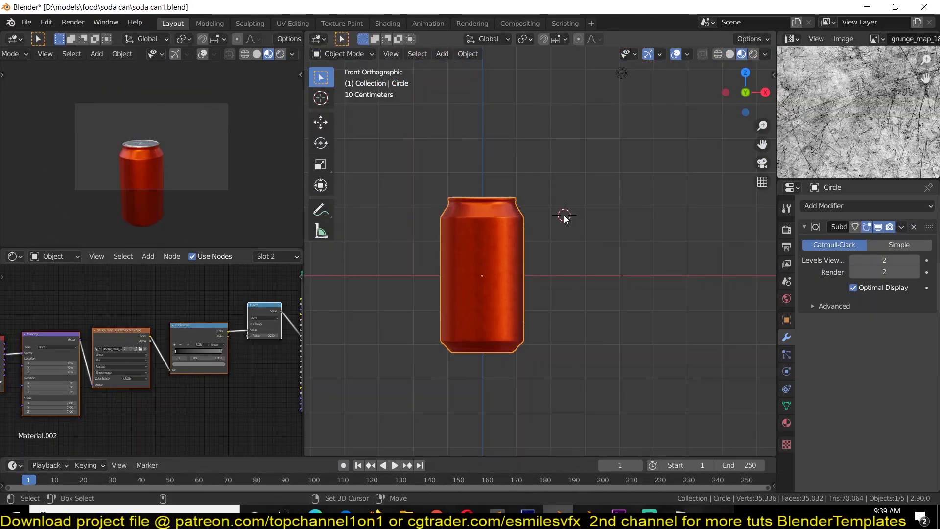
key(shift+a)
mouse_move(565, 216)
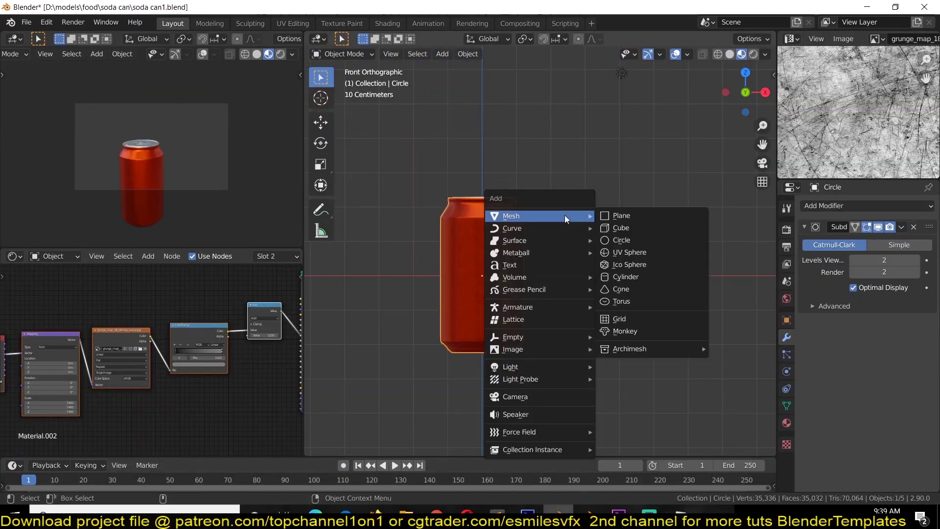
click(652, 252)
middle_drag(653, 251, 536, 94)
click(373, 447)
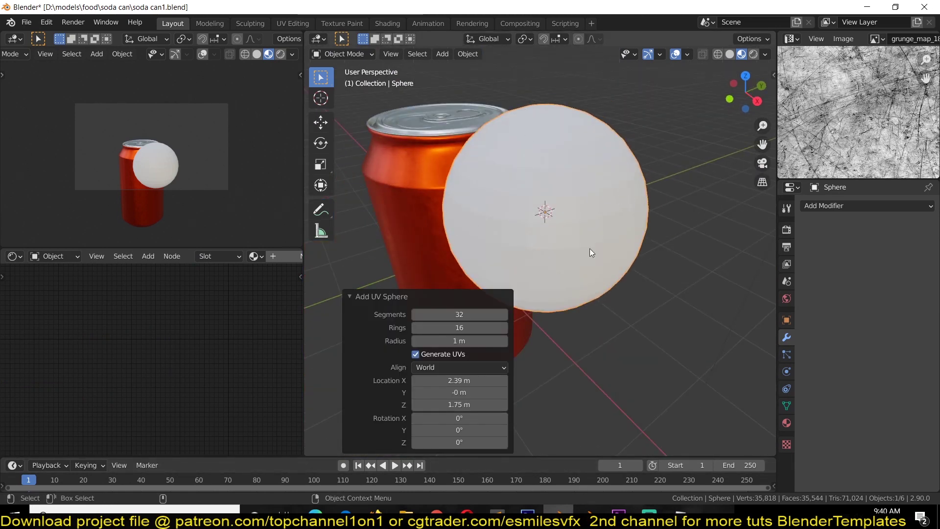
Turn on the wireframe overlay and reduce the new sphere to 6 segments and 4 rings.
click(690, 54)
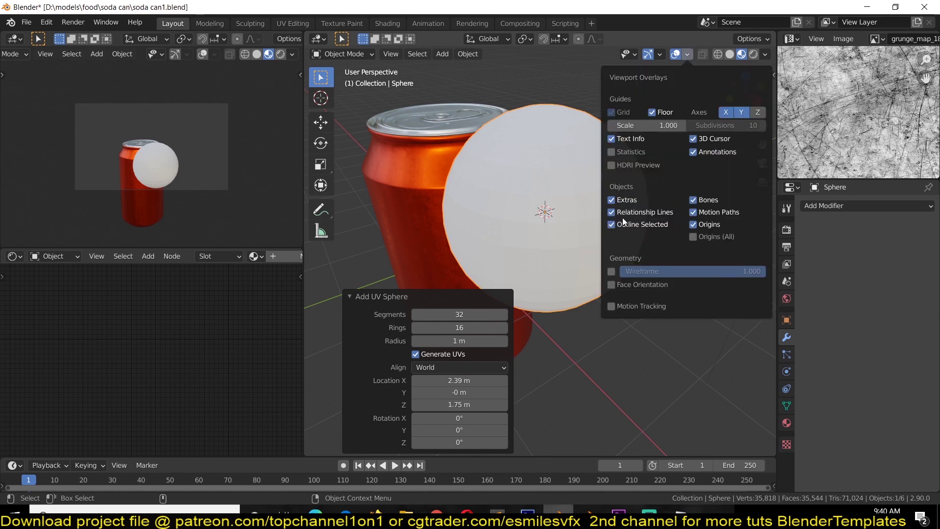
click(610, 271)
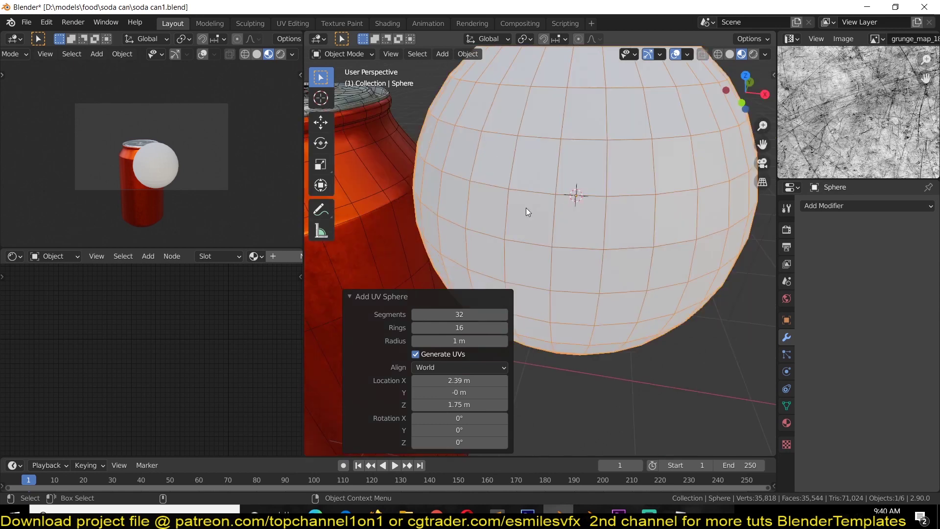
middle_drag(526, 207, 505, 247)
drag(459, 314, 426, 314)
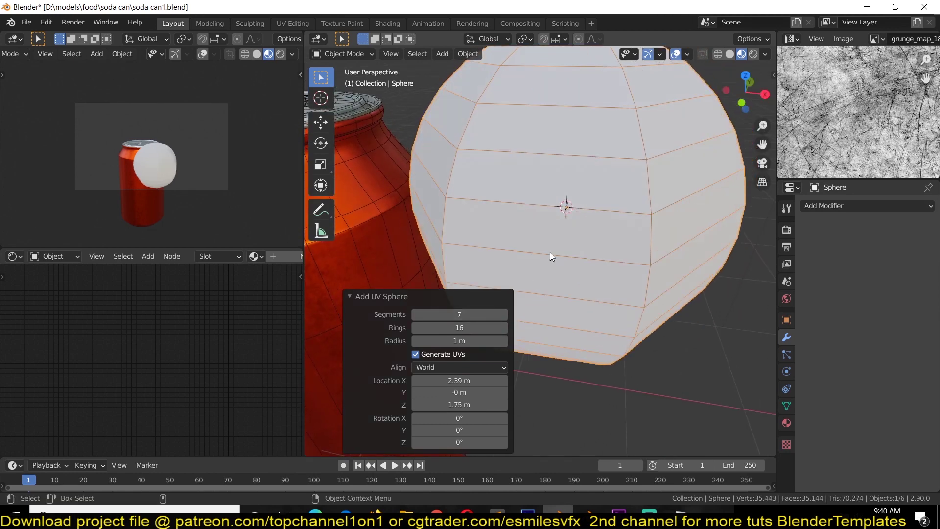
scroll(548, 254, down, 4)
middle_drag(546, 257, 527, 281)
scroll(515, 283, up, 3)
click(418, 315)
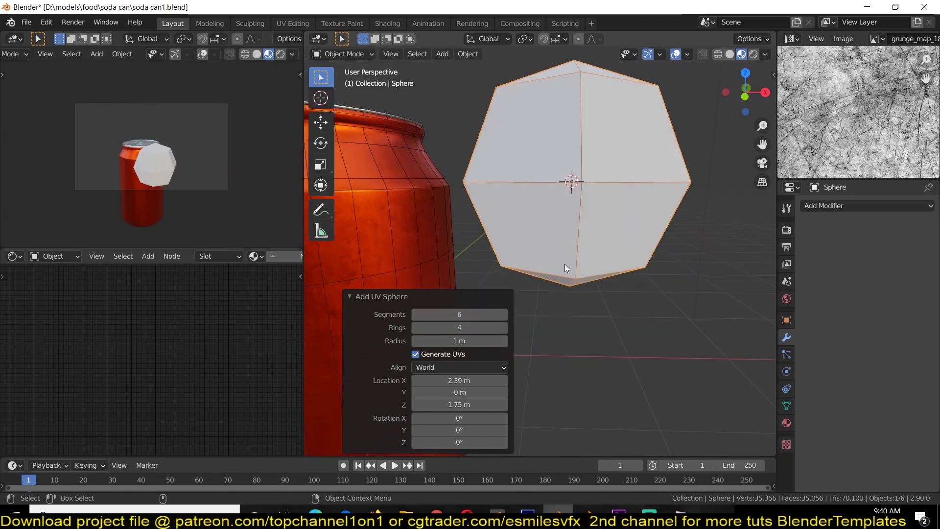
Add a level 2 Catmull-Clark subdivision surface modifier to the low-poly sphere.
key(KP_1)
shift+middle_drag(556, 269, 530, 281)
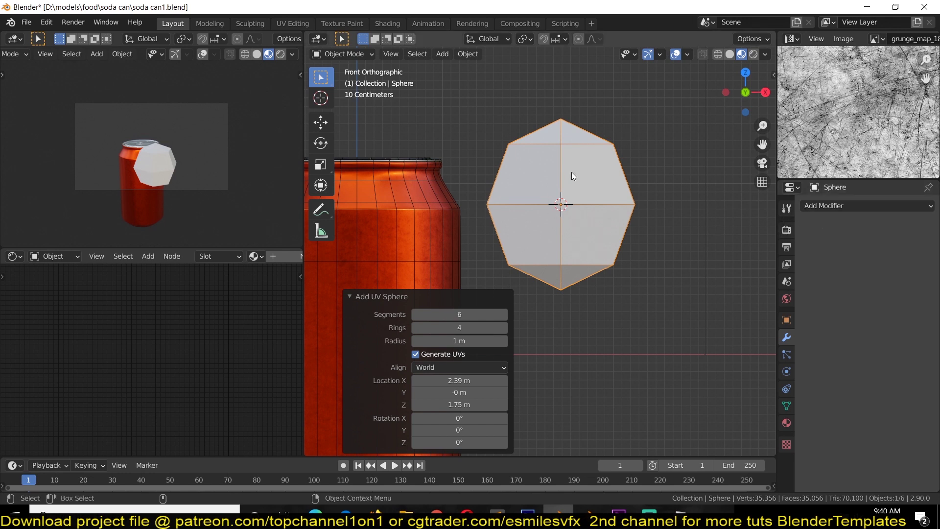
middle_drag(571, 172, 570, 219)
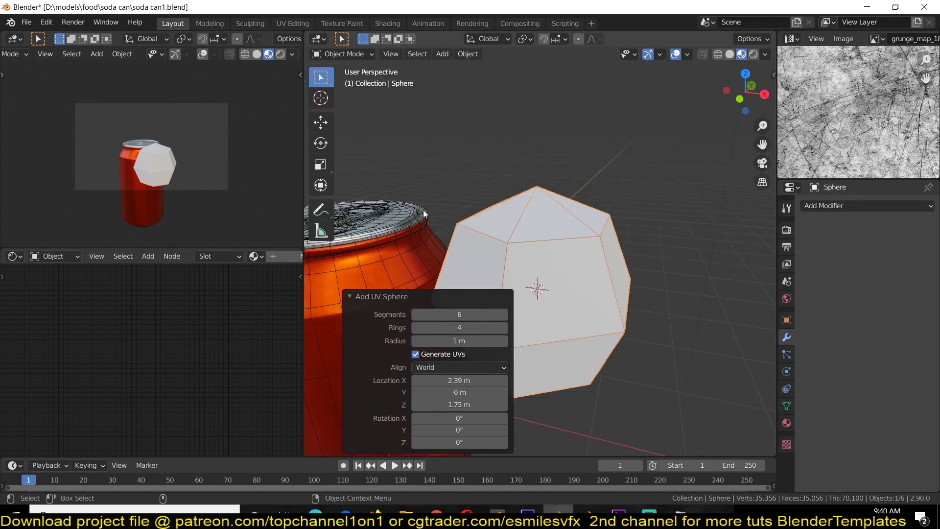
middle_drag(423, 210, 363, 173)
middle_drag(416, 194, 477, 199)
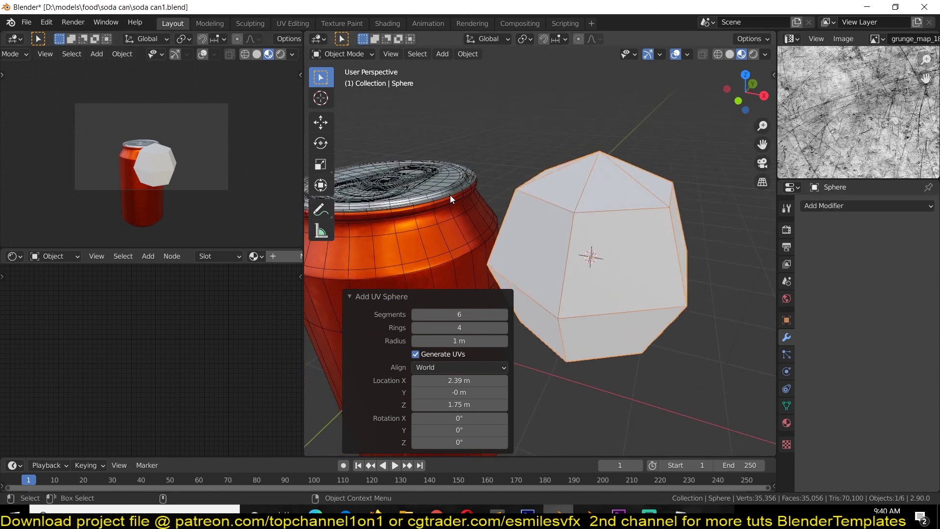
middle_drag(592, 227, 383, 387)
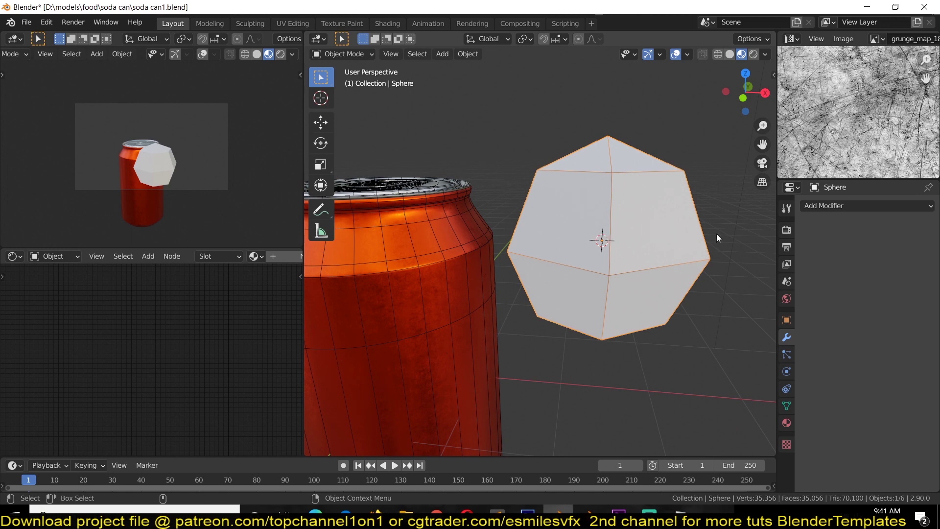
click(840, 211)
key(ctrl+2)
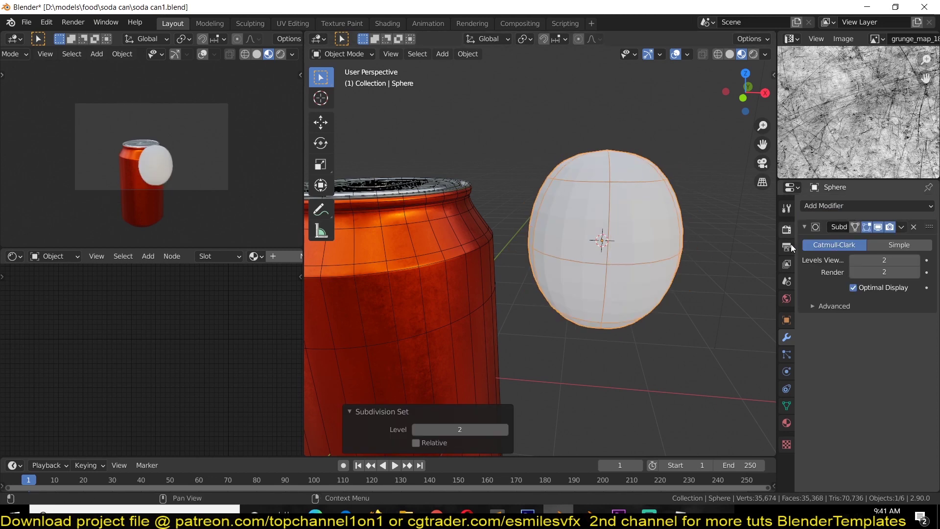
middle_drag(494, 254, 588, 235)
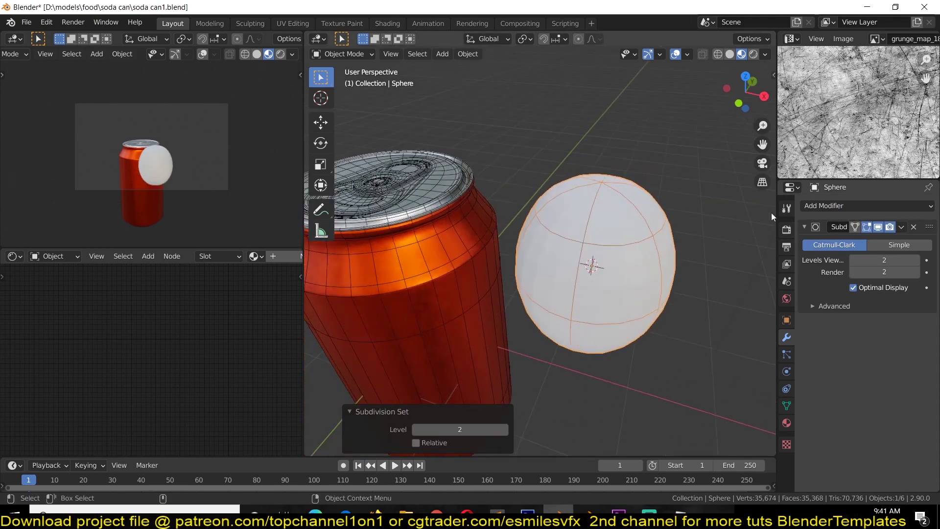
Toggle the subdivision modifier's viewport display to compare the sphere with and without smoothing.
click(877, 228)
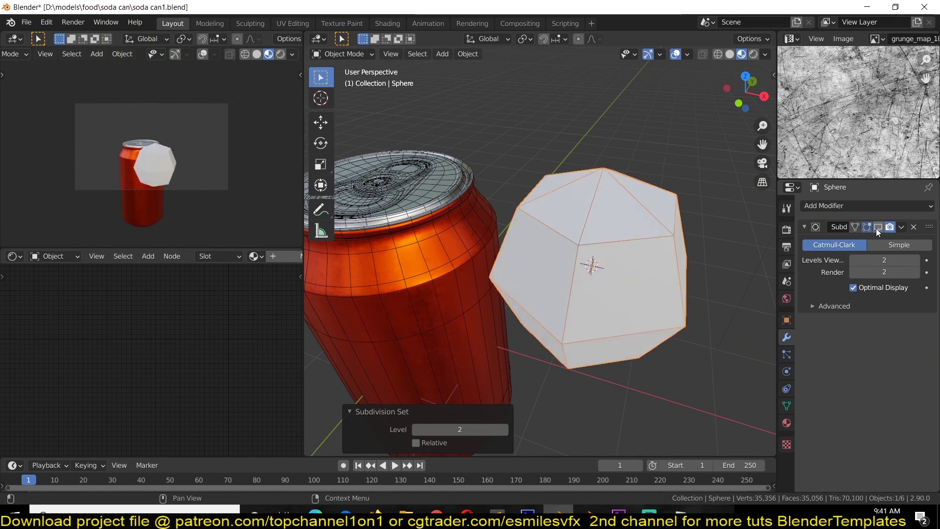
click(878, 228)
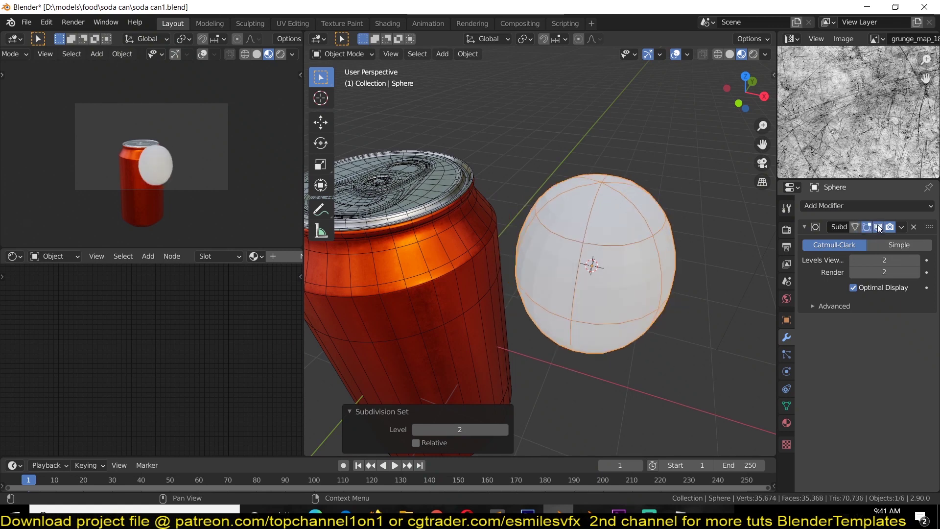
click(877, 228)
click(877, 228)
click(878, 228)
click(878, 228)
Shade the subdivided sphere smooth and turn off the wireframe overlay.
key(KP_1)
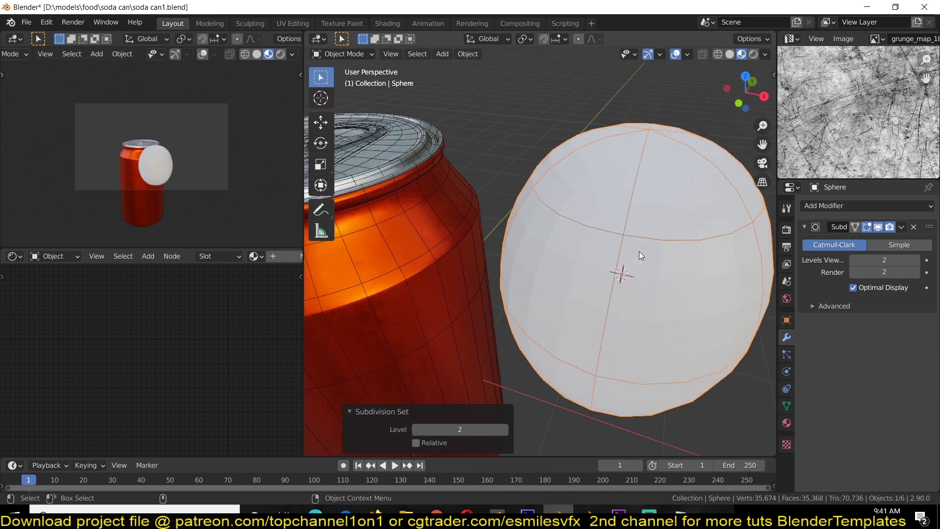
shift+middle_drag(645, 228, 579, 281)
right_click(589, 266)
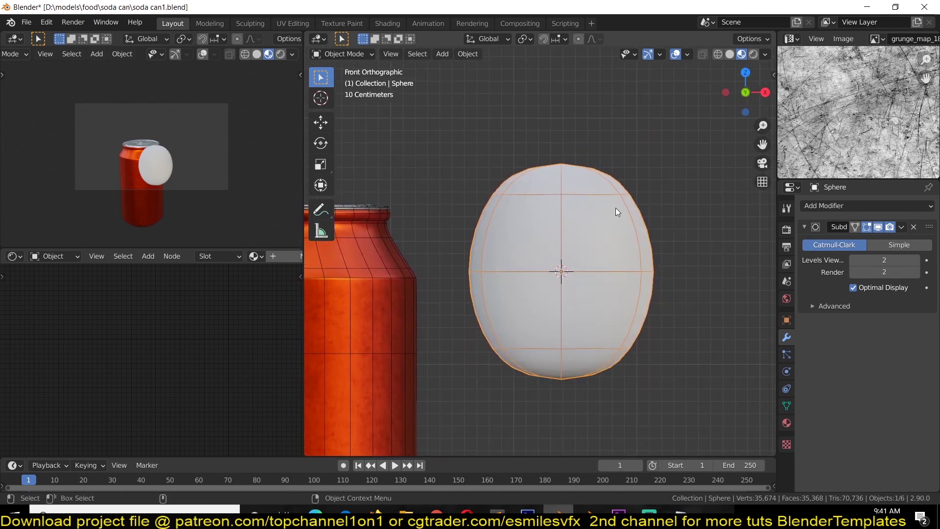
click(687, 55)
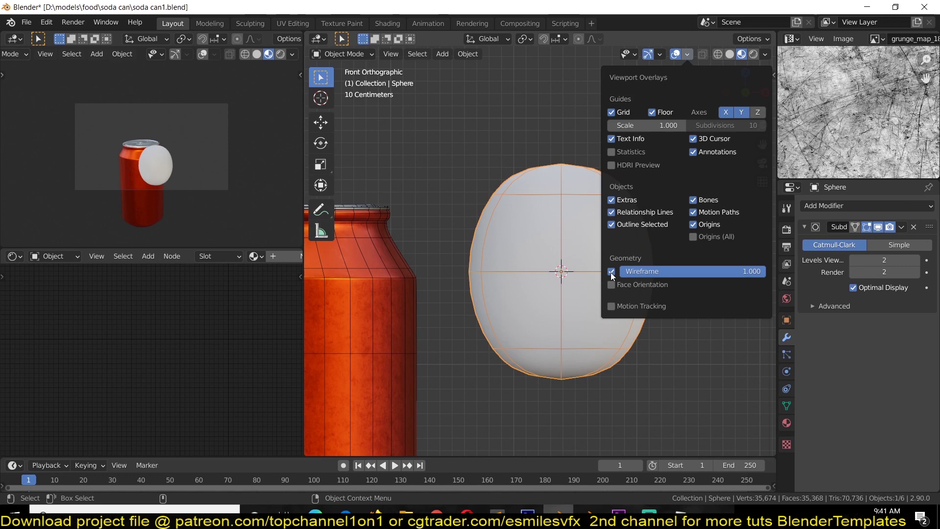
click(611, 273)
In Edit Mode with wireframe display, select the sphere's middle and lower vertices and flatten them along Z to about a quarter of their height.
key(Tab)
key(Tab)
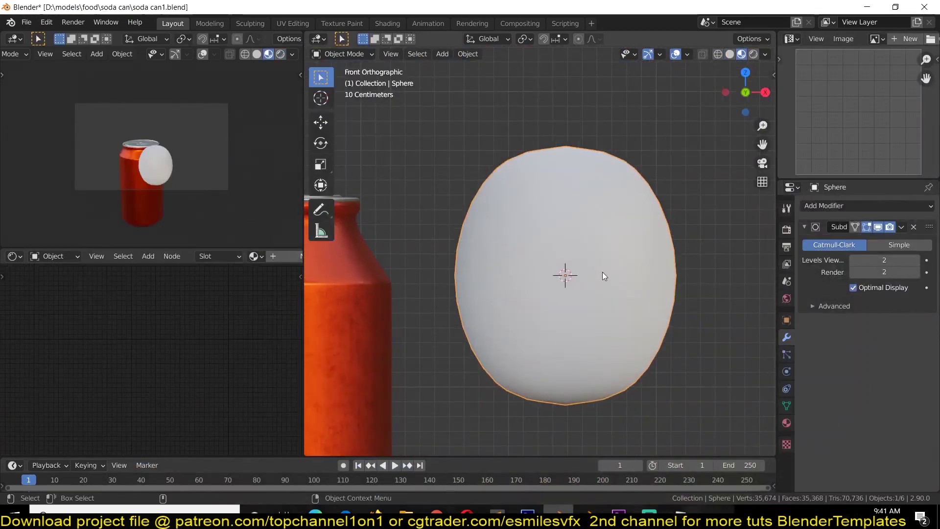
key(Tab)
key(super)
click(706, 326)
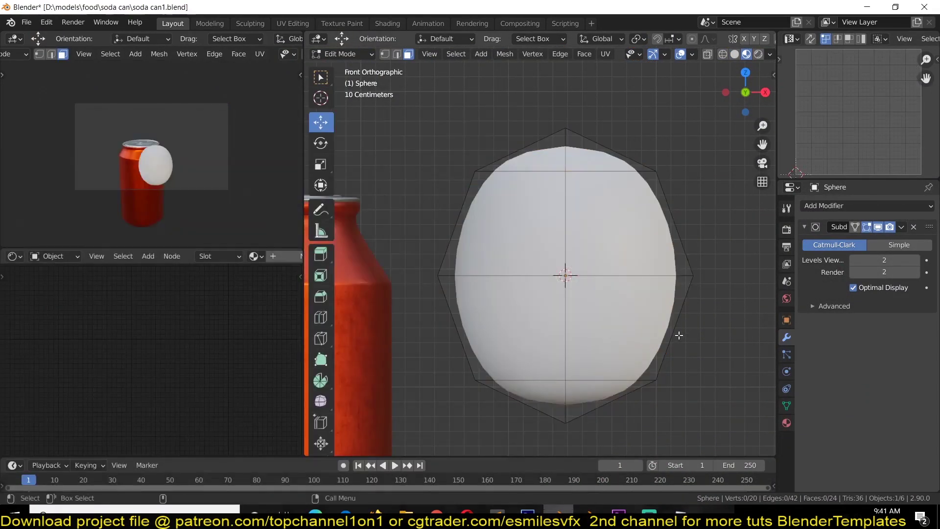
key(shift+z)
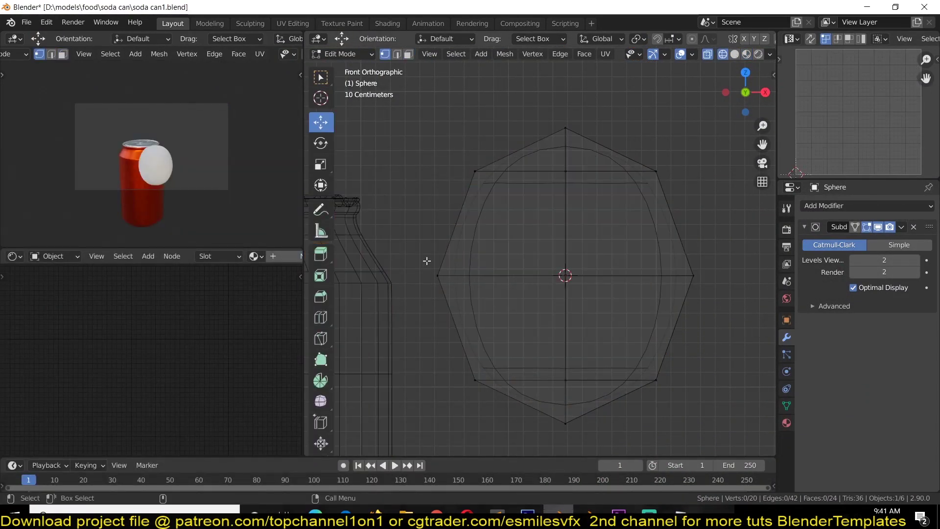
drag(427, 261, 713, 443)
key(s)
key(z)
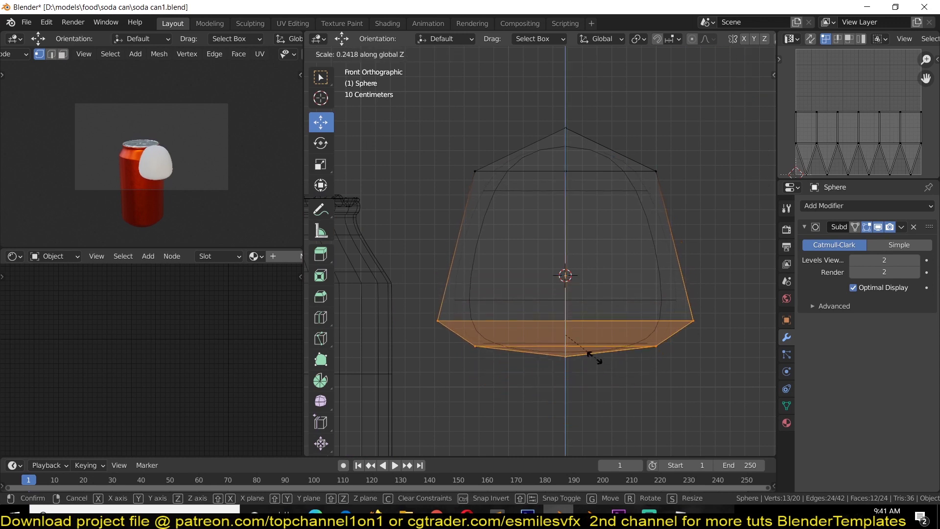
click(594, 357)
Move the flattened lower vertices up about 0.43 m to shape the sphere into a dome-like droplet.
drag(566, 291, 572, 228)
key(s)
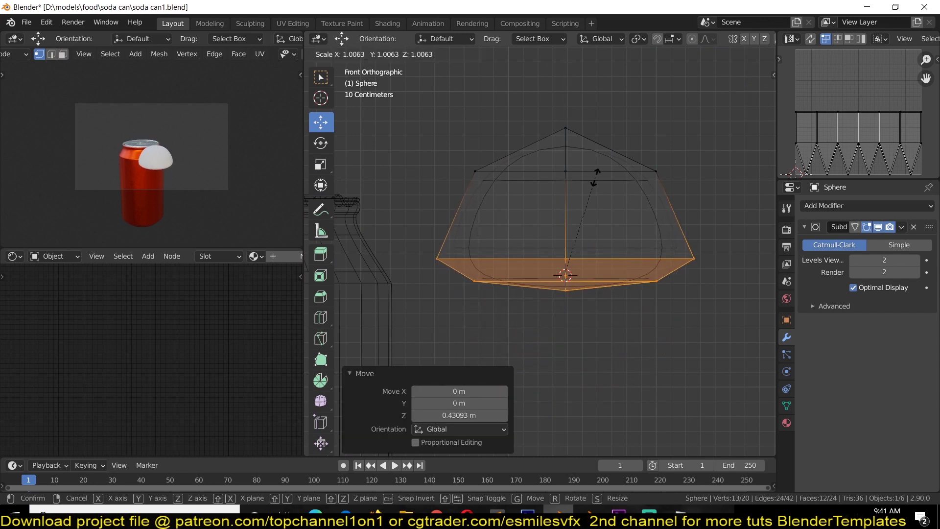
click(578, 205)
Return to Object Mode with solid shading and inspect the droplet's outline and mesh cage from above.
key(Tab)
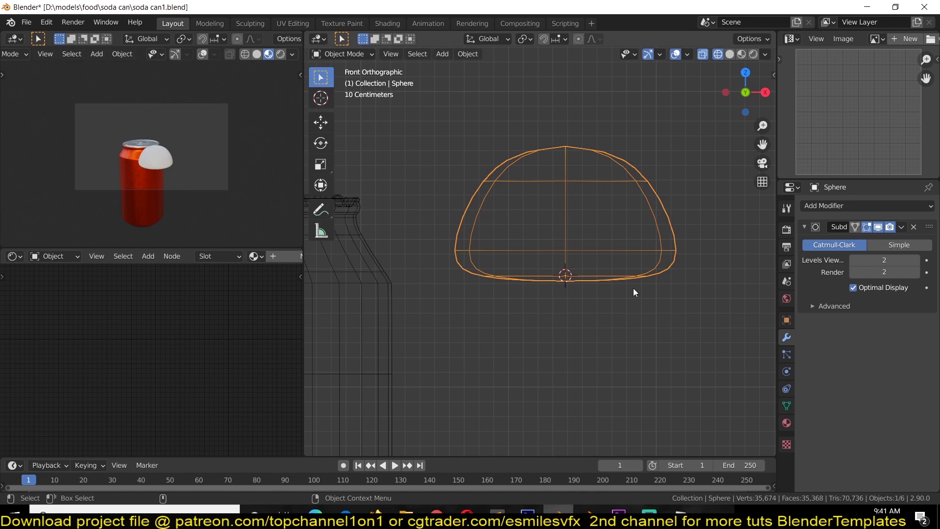
key(z)
click(633, 293)
mouse_move(524, 146)
middle_down()
mouse_move(448, 227)
mouse_move(556, 240)
mouse_move(475, 191)
middle_up()
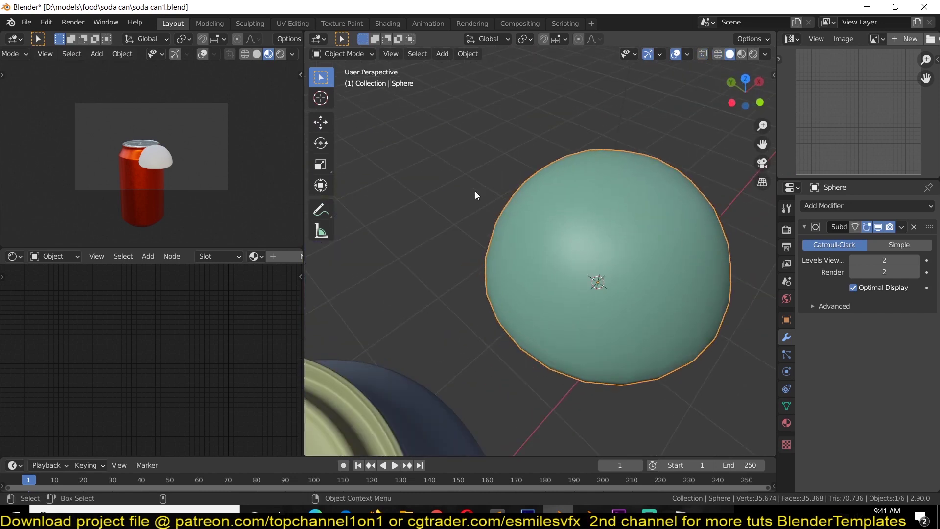
key(KP_7)
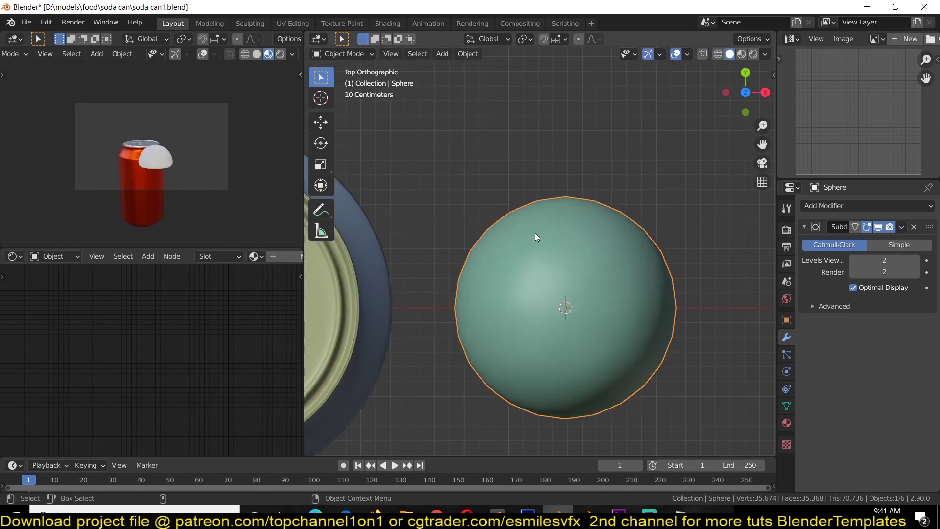
shift+middle_drag(535, 233, 511, 195)
shift+middle_drag(444, 264, 479, 253)
key(Tab)
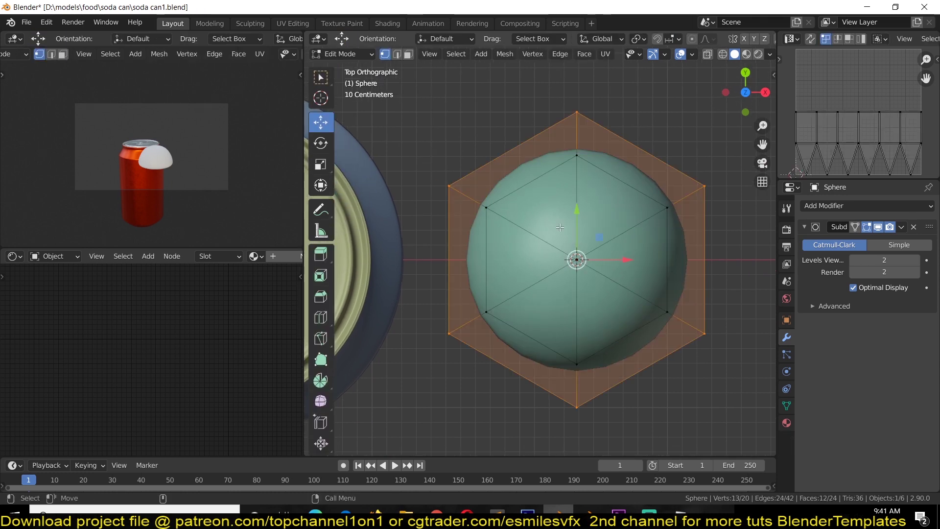
key(Tab)
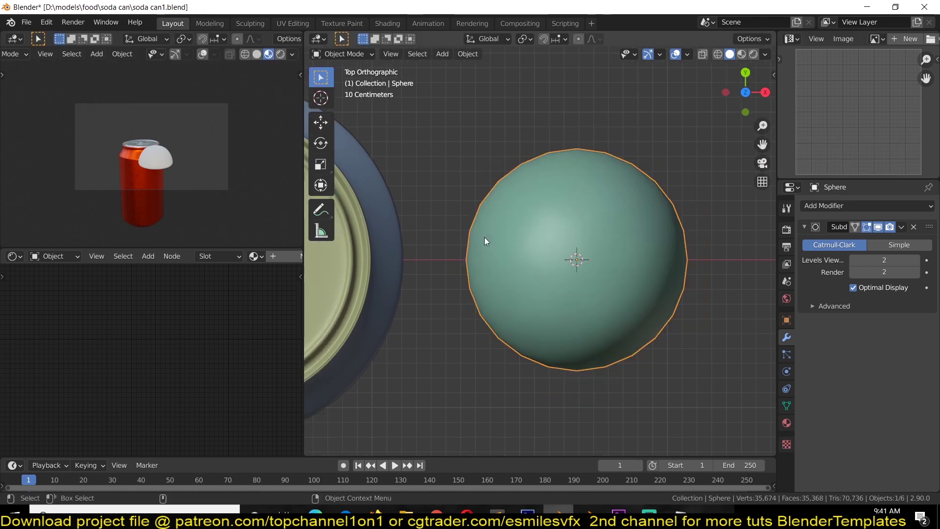
In Edit Mode, pull the droplet's can-side vertices outward along X with proportional editing to give it an uneven, slightly pointed outline.
middle_drag(485, 241, 412, 222)
key(KP_7)
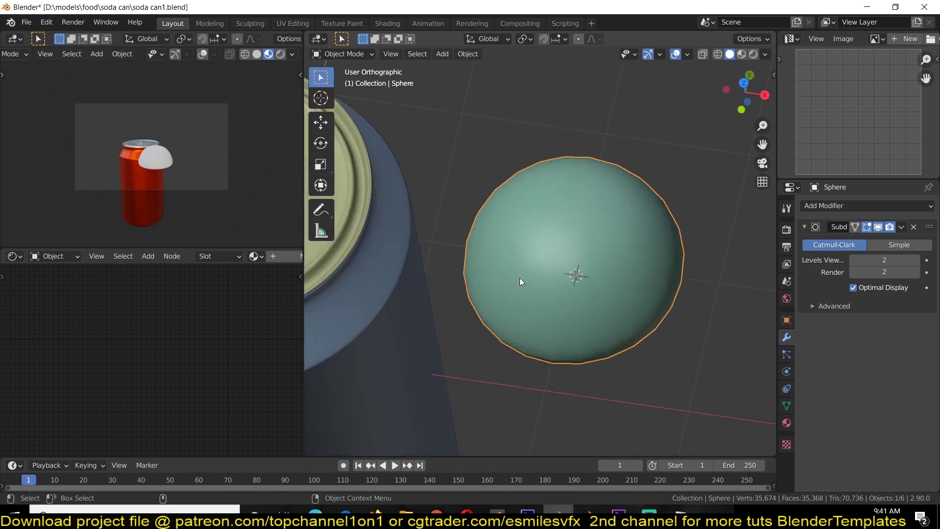
key(Tab)
key(g)
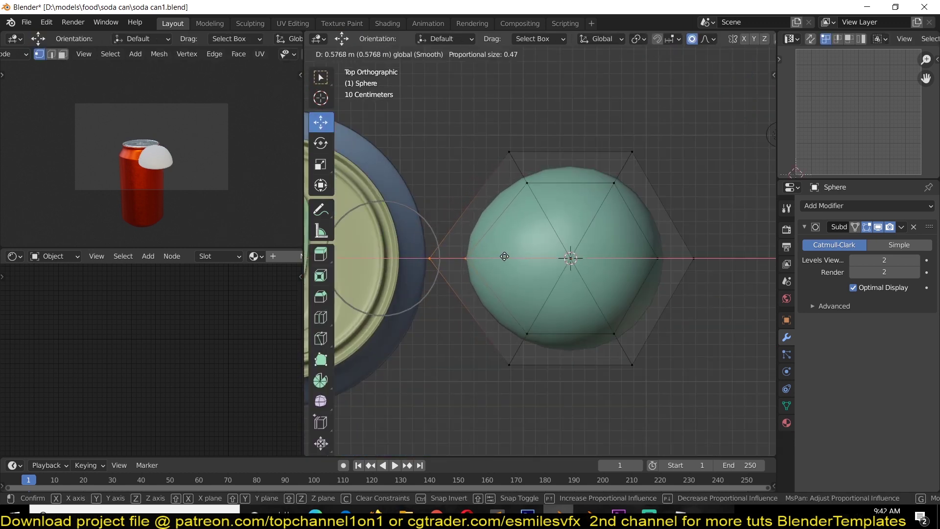
click(493, 256)
key(Tab)
scroll(492, 256, down, 2)
shift+middle_drag(516, 265, 474, 306)
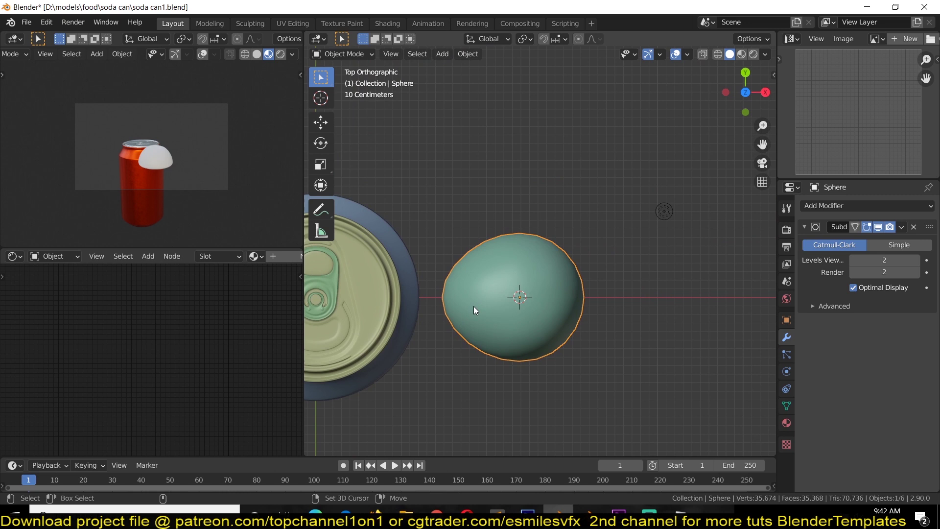
Duplicate the droplet behind the original and pull the copy's pointed end about 0.27 m along negative X in Edit Mode.
key(shift+d)
click(567, 183)
key(Tab)
drag(568, 177, 545, 176)
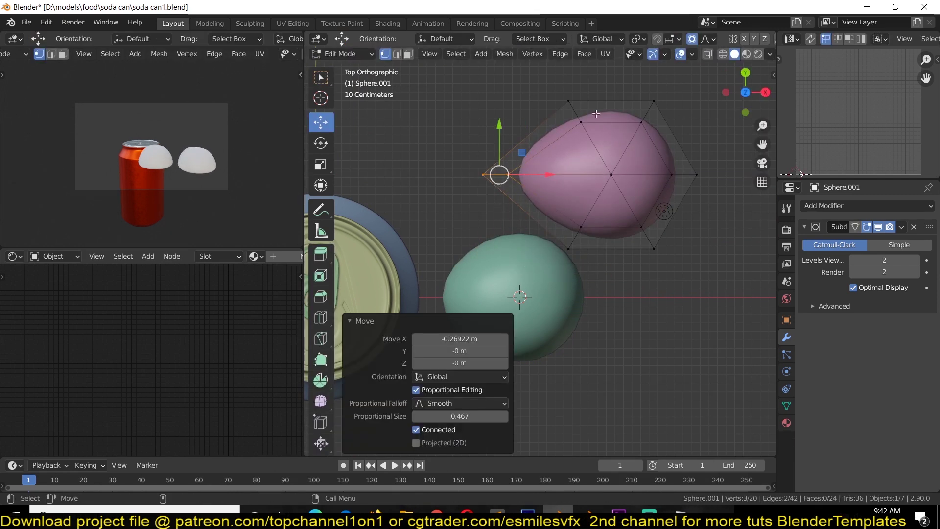
Move the two base corner vertices farthest from the can to make the second droplet irregular, and return to Object Mode.
drag(629, 91, 661, 133)
shift+middle_drag(647, 154, 605, 213)
key(g)
click(593, 236)
drag(625, 274, 580, 314)
key(g)
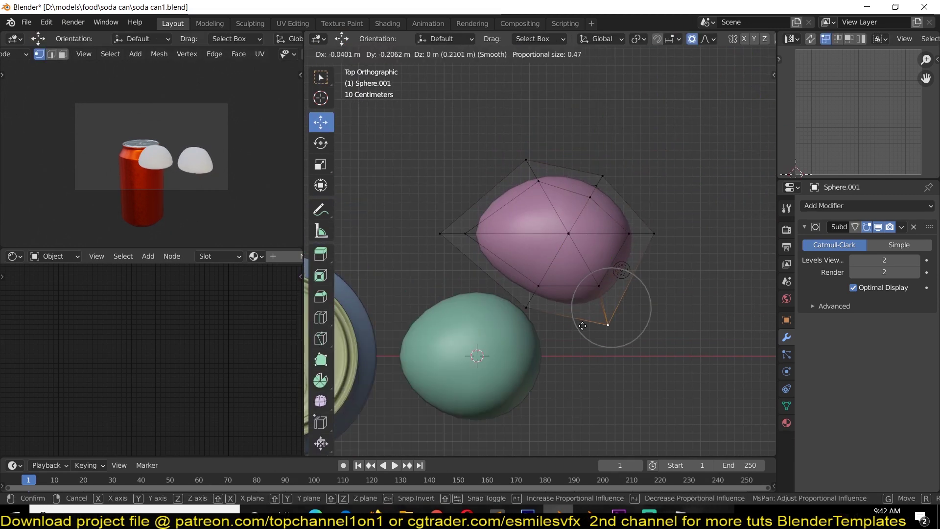
click(580, 337)
key(Tab)
shift+middle_drag(580, 337, 548, 241)
key(shift+d)
click(714, 395)
key(x)
click(627, 286)
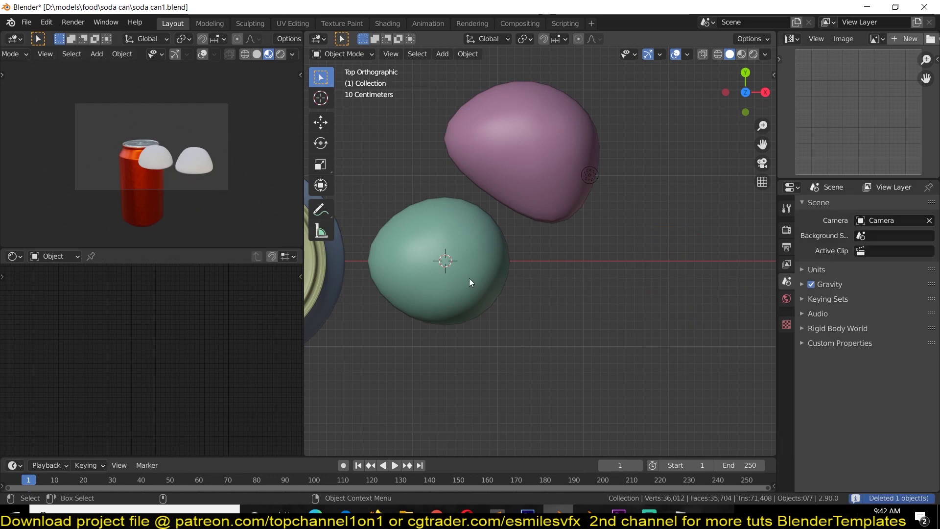
Duplicate the original droplet, place the copy on the open side away from the other two and enter Edit Mode.
click(445, 257)
shift+middle_drag(446, 258, 428, 218)
key(shift+d)
click(660, 289)
key(Tab)
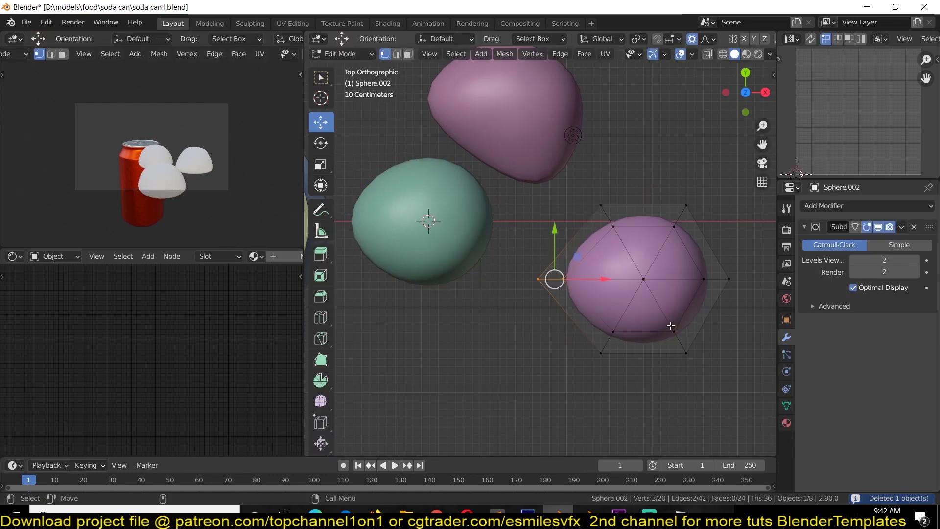
Bevel the vertical edge at the new droplet's pointed end into a face and merge the mesh's overlapping vertices.
middle_drag(579, 298, 627, 230)
key(2)
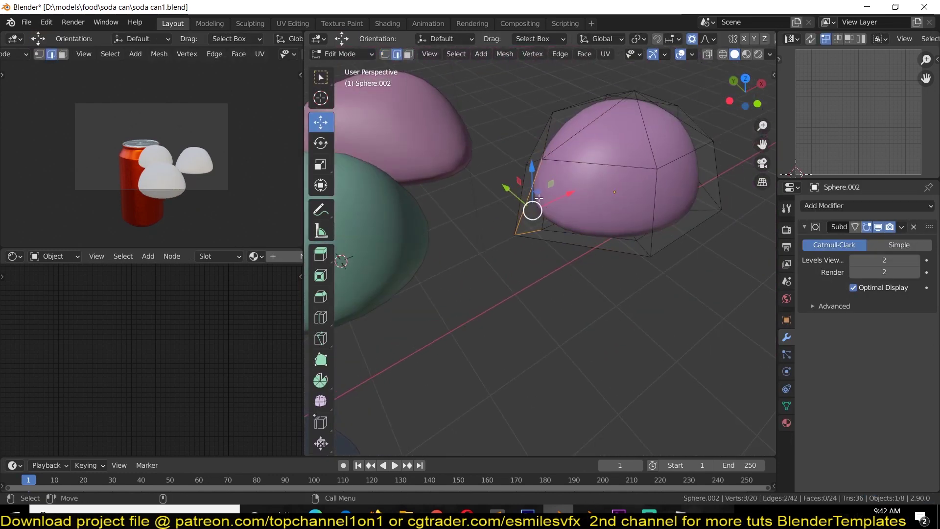
key(ctrl+b)
click(642, 286)
key(a)
key(m)
click(619, 302)
Select the bevelled face at the droplet's pointed end and rotate it about -20° around the global Y axis.
key(3)
click(554, 187)
key(KP_7)
key(r)
key(y)
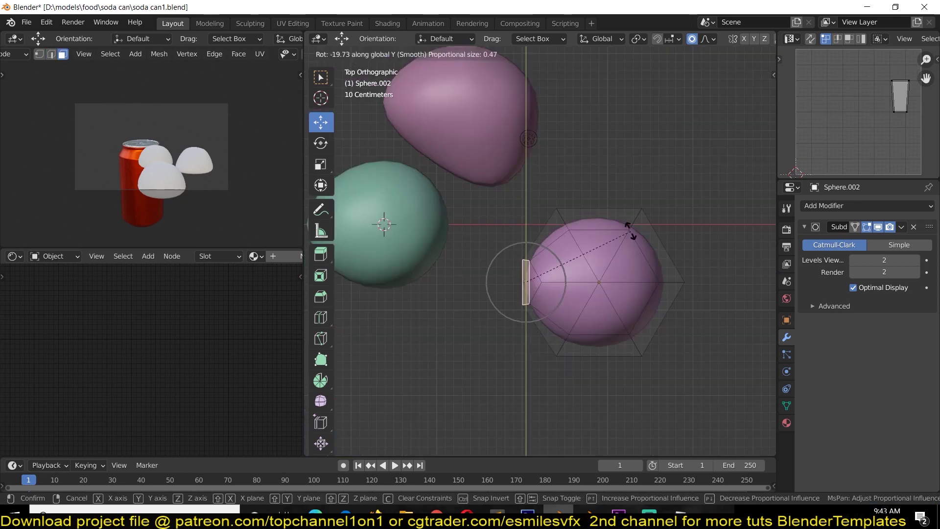
click(632, 233)
Extrude the rotated face repeatedly along negative X to form a long tail reaching past the can.
key(e)
key(e)
click(610, 285)
key(e)
click(550, 289)
key(e)
click(465, 293)
In front wireframe view, select groups of the tail's vertices and move them down, the last group by about 0.25 m.
key(KP_1)
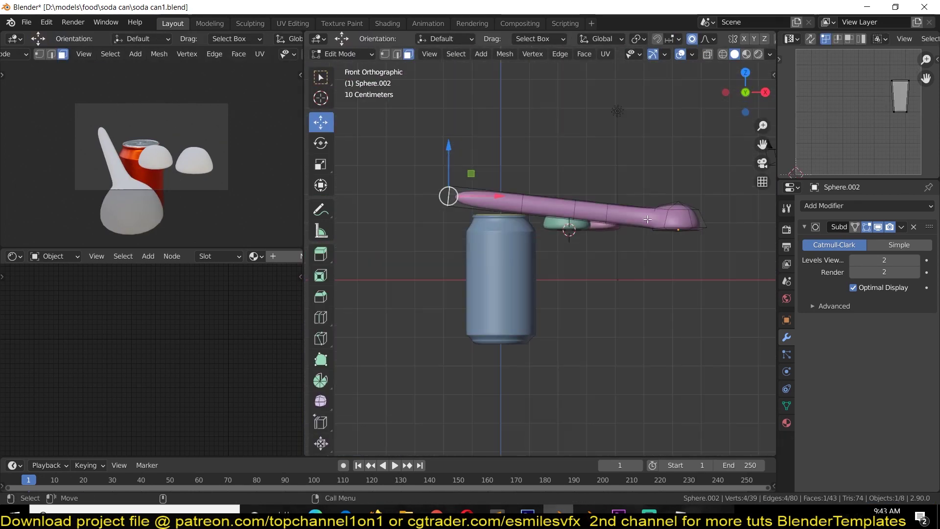
shift+middle_drag(469, 219, 451, 237)
key(g)
click(531, 252)
mouse_move(368, 171)
mouse_down()
mouse_move(632, 250)
mouse_move(370, 181)
mouse_up()
key(g)
click(378, 189)
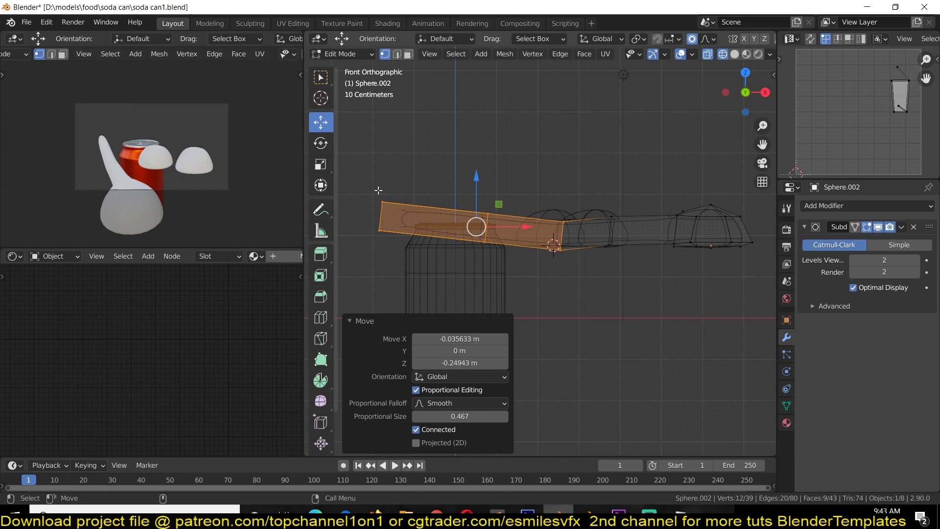
Turn off proportional editing and flatten the tail's vertices along Z to a scale of about 0.24.
drag(392, 223, 360, 247)
drag(628, 183, 357, 273)
key(o)
key(s)
key(z)
click(513, 255)
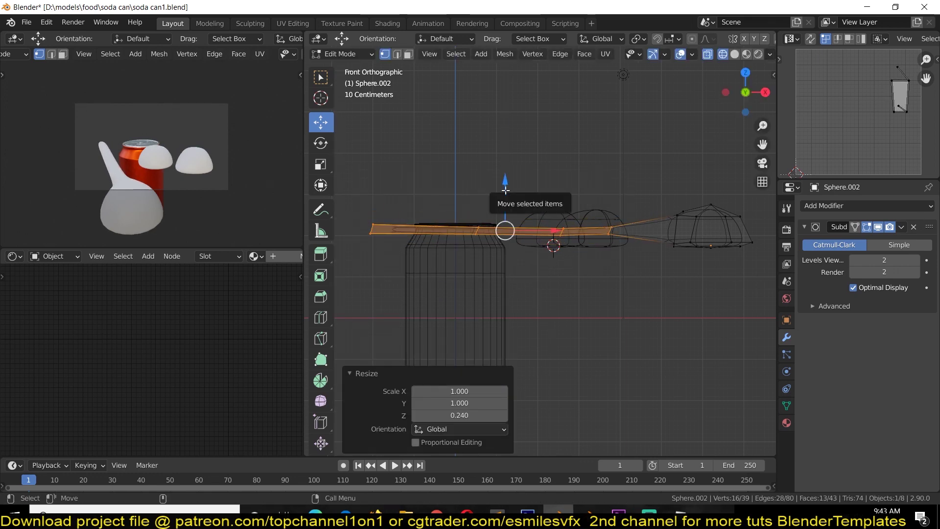
Lower the flattened tail towards the droplet's base, adjust the vertices joining them and return to Object Mode with solid shading.
drag(506, 185, 506, 196)
drag(553, 239, 587, 240)
shift+middle_drag(656, 230, 567, 232)
click(606, 218)
key(Tab)
key(alt+z)
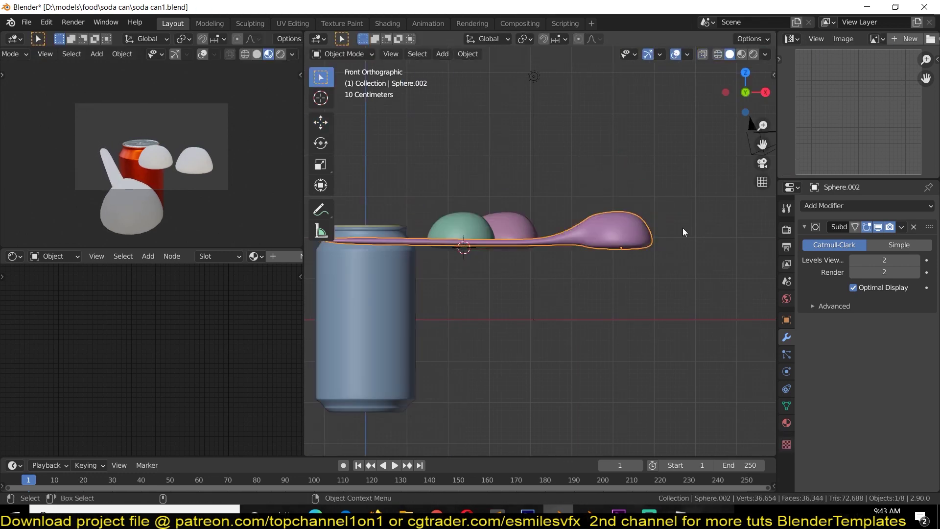
From the top view, add a loop cut midway along the tail and move it along positive Y to bend the tail.
key(KP_7)
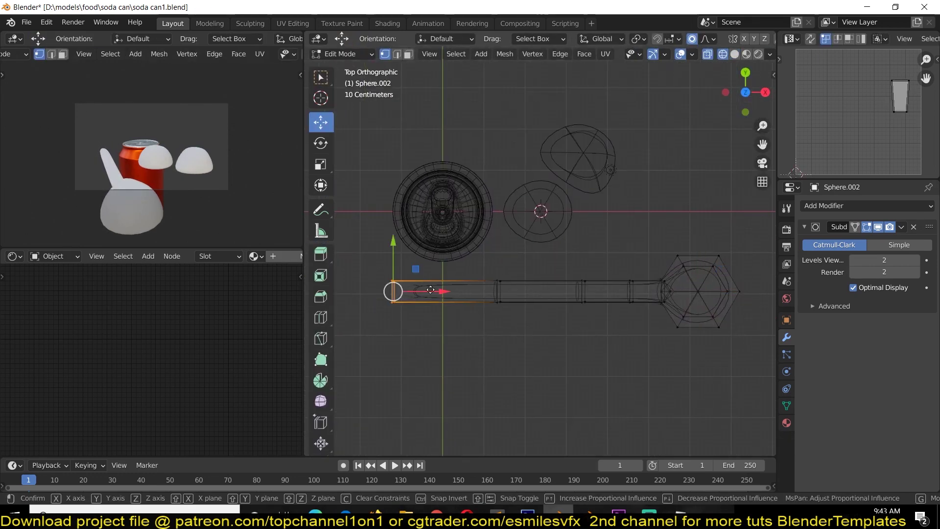
drag(430, 290, 369, 289)
key(ctrl+r)
click(541, 289)
drag(542, 265, 541, 232)
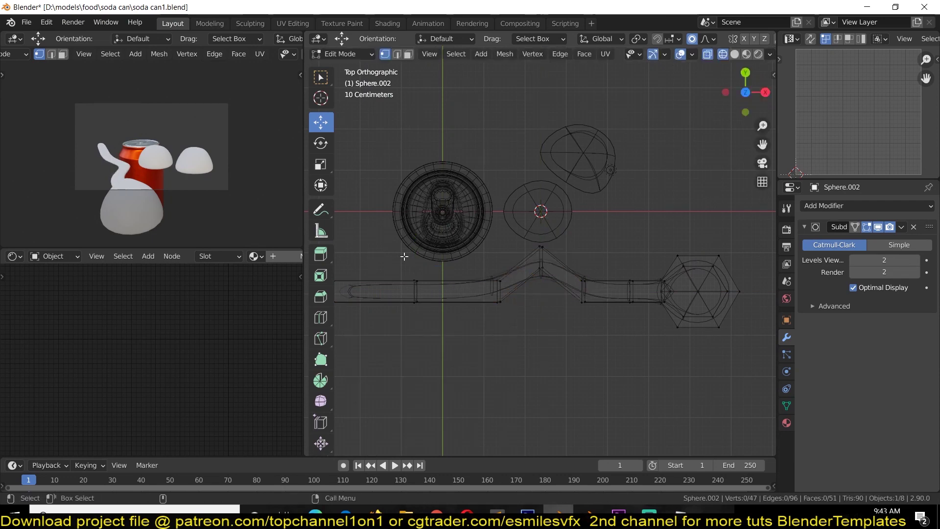
Shift the tail's next section along negative Y, narrow its tip along Y and return to Object Mode with solid shading.
drag(403, 256, 431, 318)
drag(415, 254, 416, 287)
scroll(407, 265, down, 3)
key(s)
key(y)
scroll(460, 310, down, 4)
click(406, 304)
key(Tab)
key(alt+a)
mouse_move(548, 275)
middle_down()
mouse_move(666, 278)
mouse_move(697, 260)
mouse_move(648, 259)
middle_up()
key(shift+z)
key(KP_7)
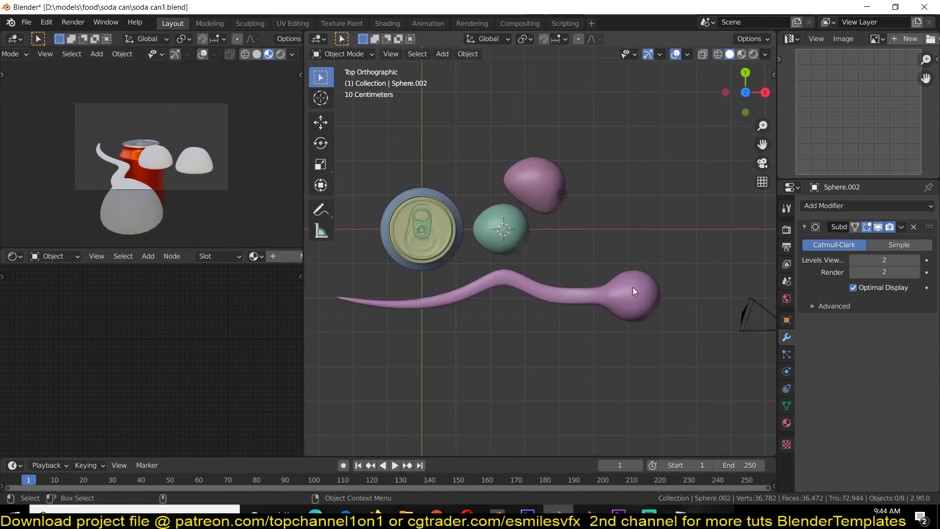
Create a new material for the tailed droplet and delete its Principled BSDF node.
scroll(630, 291, up, 2)
scroll(617, 284, down, 2)
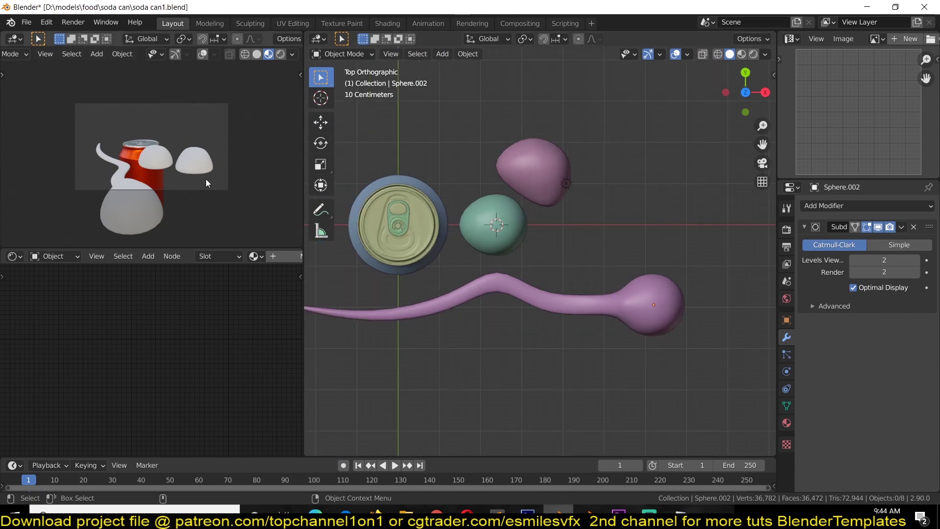
middle_drag(618, 284, 616, 257)
click(610, 308)
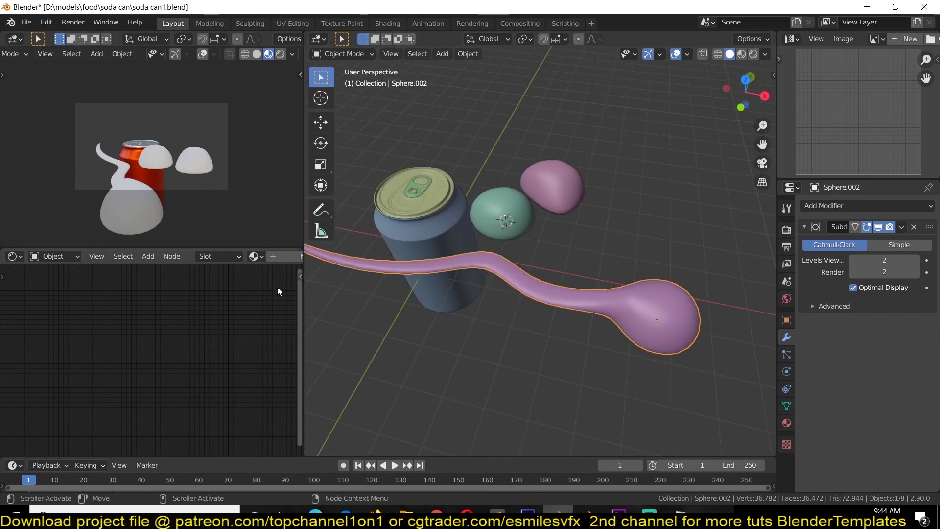
middle_drag(228, 301, 174, 328)
click(215, 294)
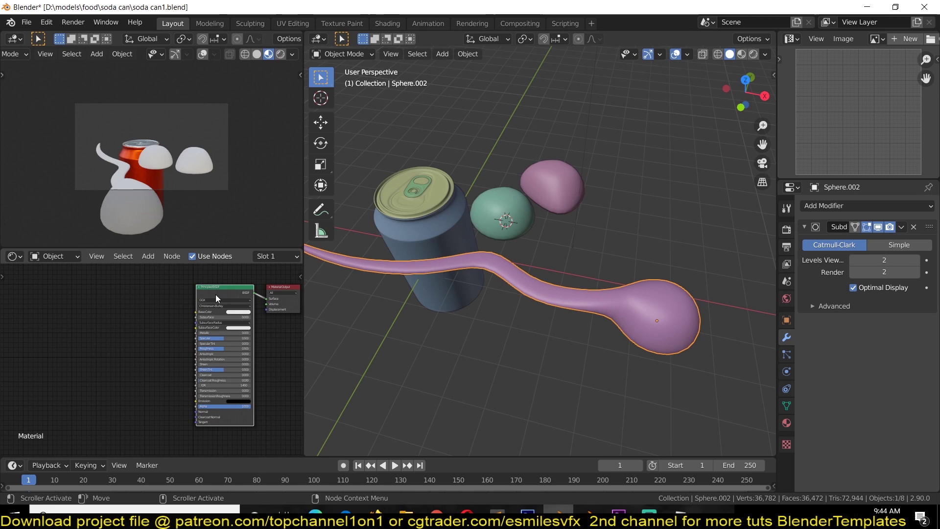
key(x)
Add a Glass BSDF connected to the material's Surface and set its IOR to 1.33.
scroll(213, 292, up, 2)
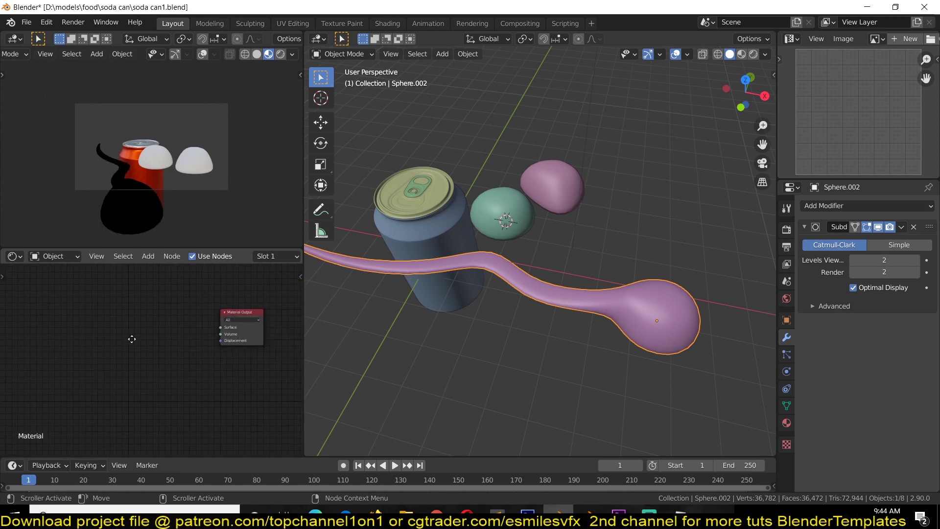
key(shift+a)
mouse_move(96, 380)
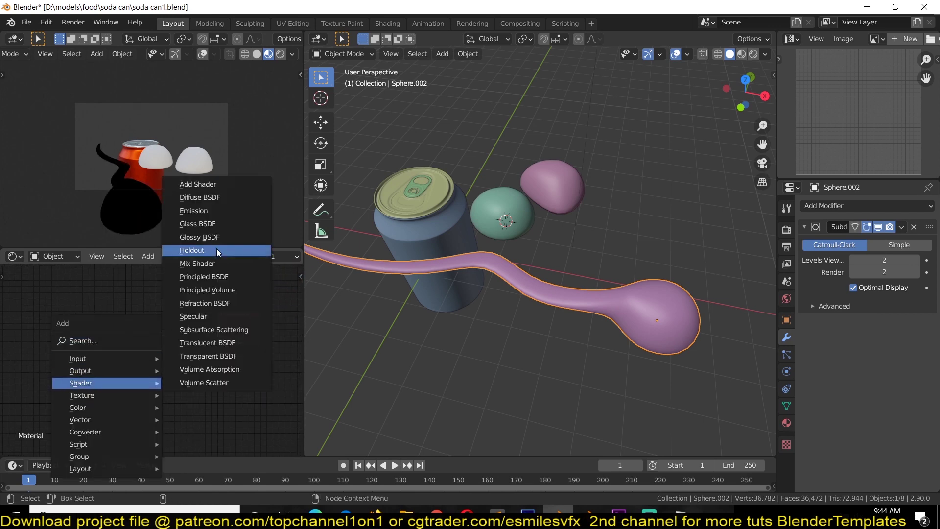
click(226, 223)
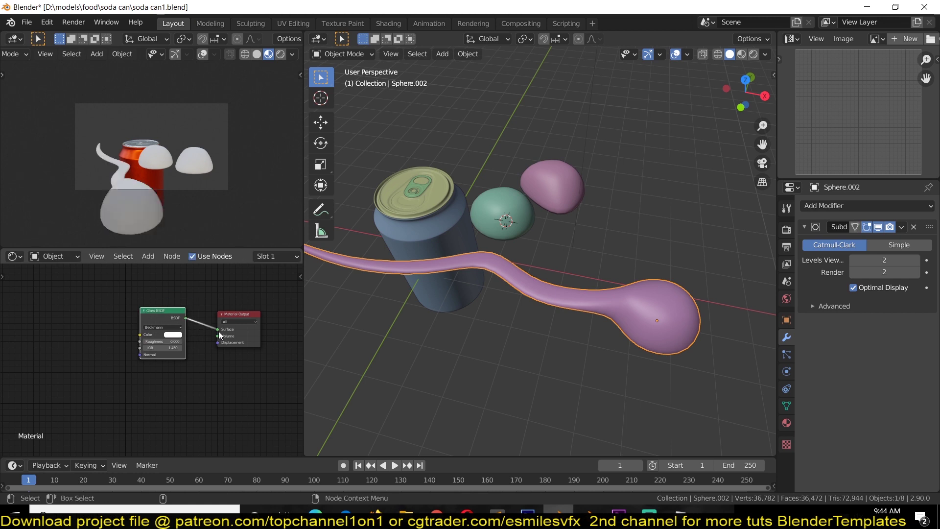
scroll(186, 300, up, 2)
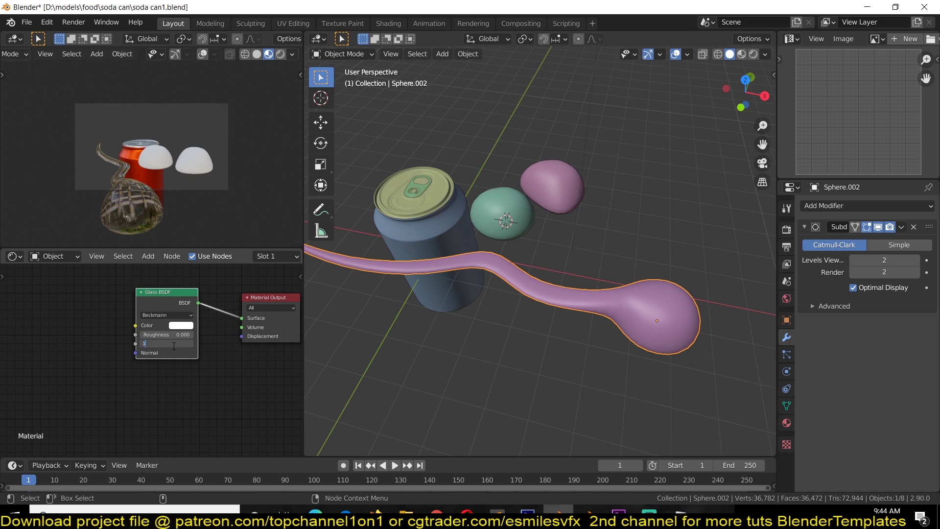
key(Return)
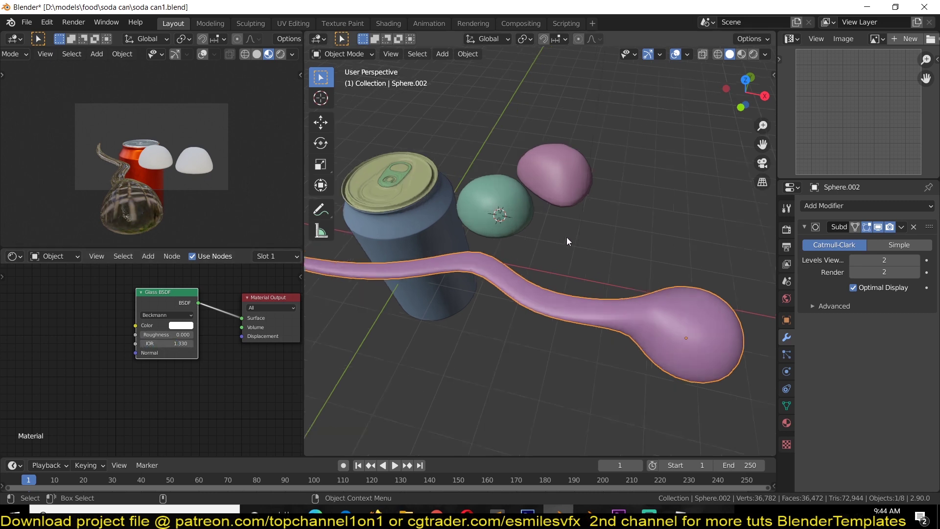
Select all three droplets with the tailed one active and link its glass material to the others.
drag(518, 159, 567, 223)
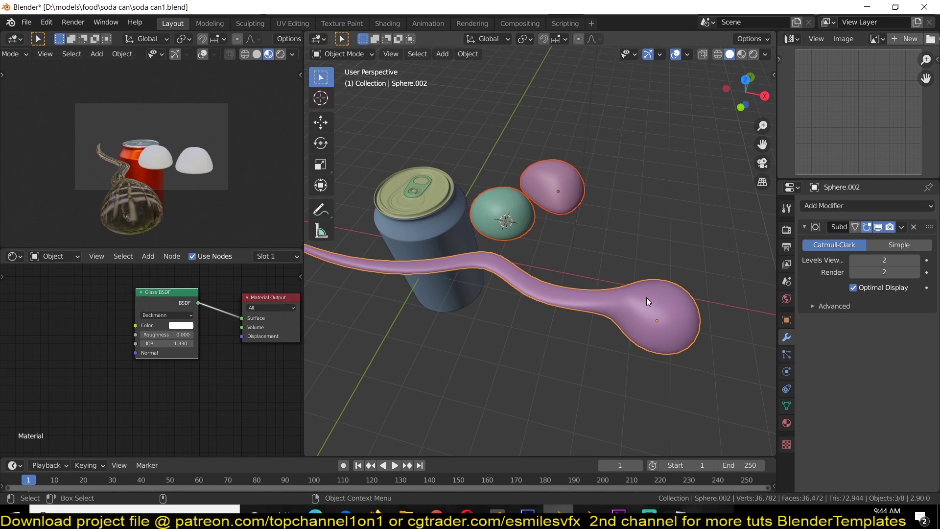
key(ctrl+l)
click(644, 328)
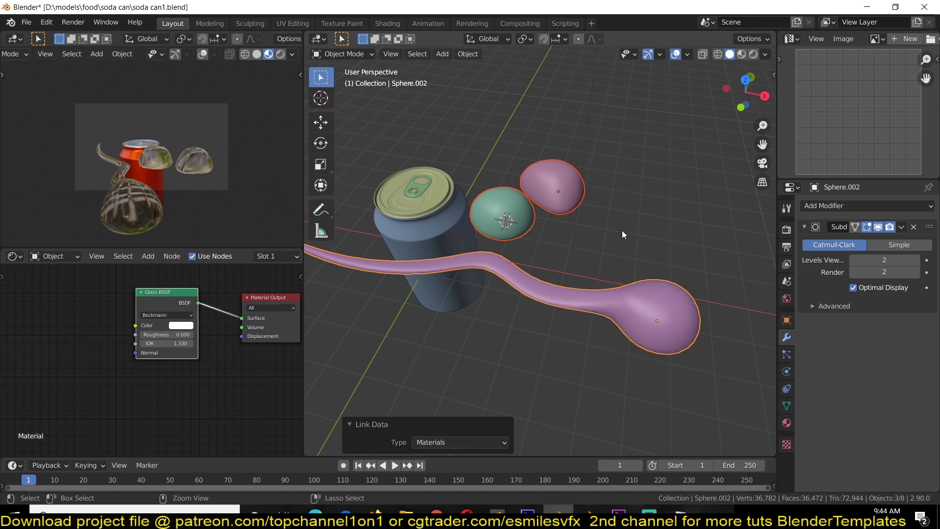
Save the project as soda can1.blend in the New Folder directory inside the soda can folder.
key(ctrl+shift+s)
double_click(360, 212)
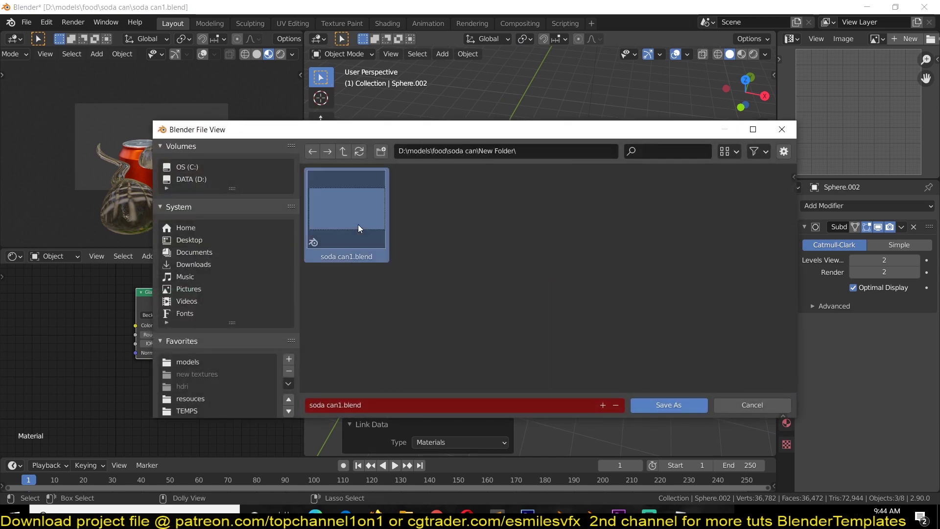
key(Return)
Examine the can and the three droplets from several angles, selecting individual objects.
click(484, 220)
key(alt+a)
middle_drag(458, 229, 536, 182)
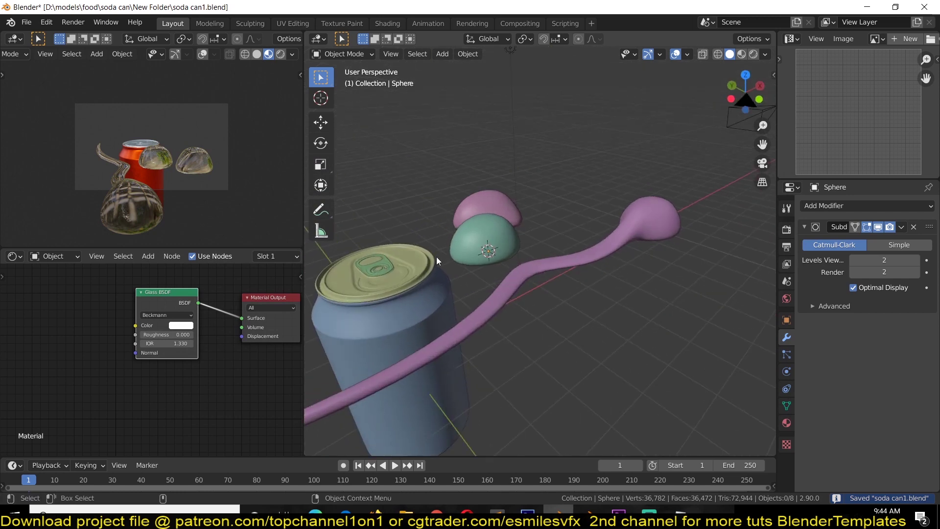
shift+middle_drag(437, 256, 487, 210)
click(487, 209)
middle_drag(488, 251, 464, 160)
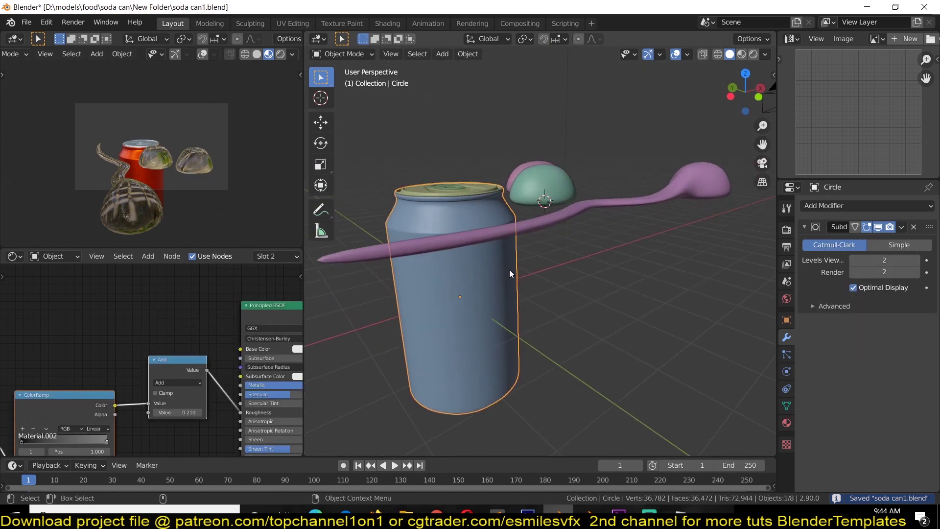
middle_drag(509, 269, 524, 247)
scroll(524, 247, down, 5)
click(589, 251)
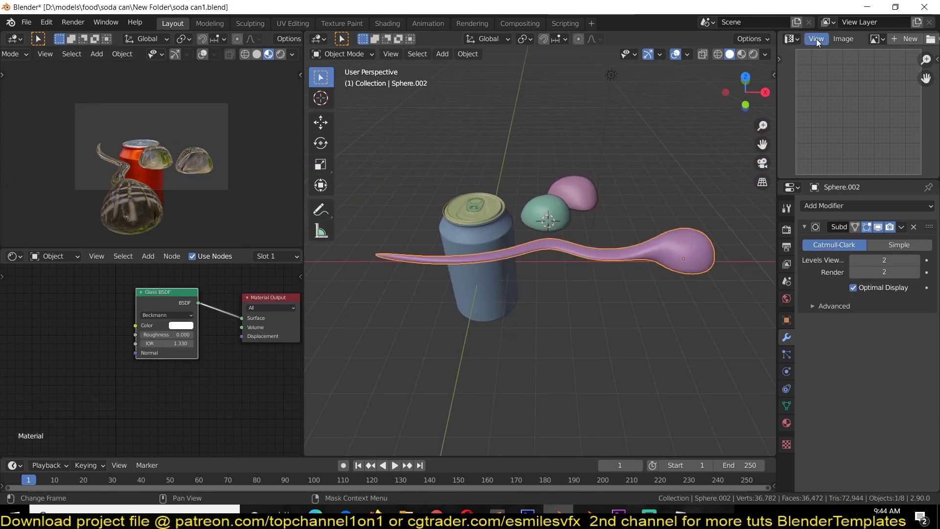
Switch the Image Editor to the Outliner and move the two dome-shaped droplets into a new collection named particles.
click(794, 39)
click(721, 84)
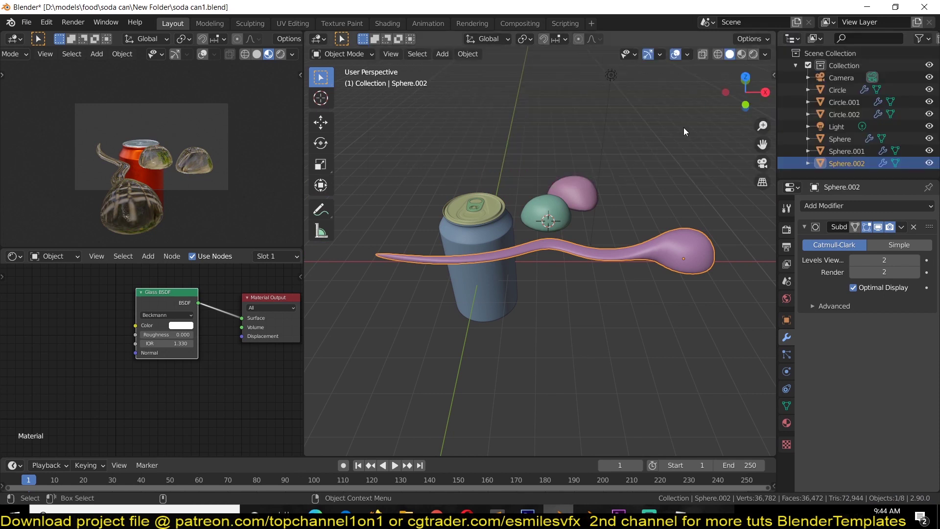
click(563, 197)
shift+click(557, 199)
key(m)
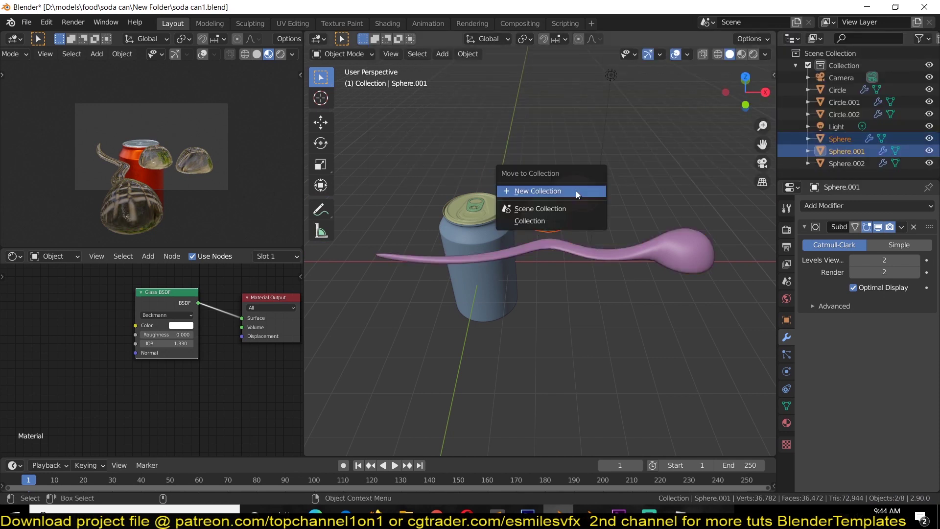
click(575, 190)
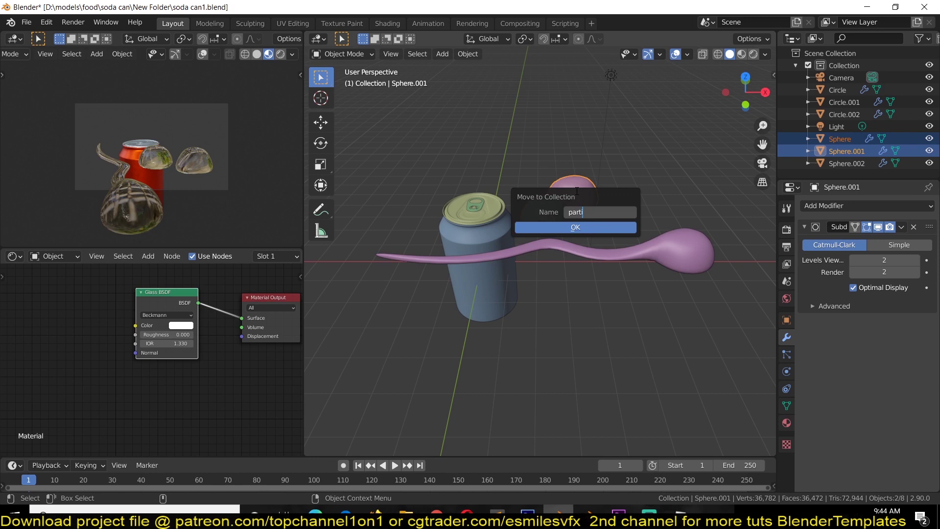
text(particles)
key(Return)
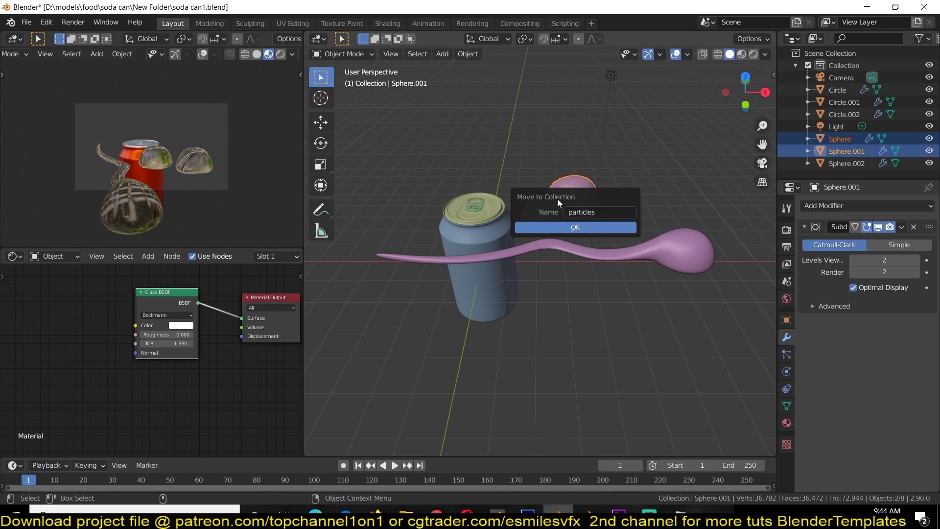
click(575, 227)
Move the tailed droplet into a new collection named trails.
click(663, 251)
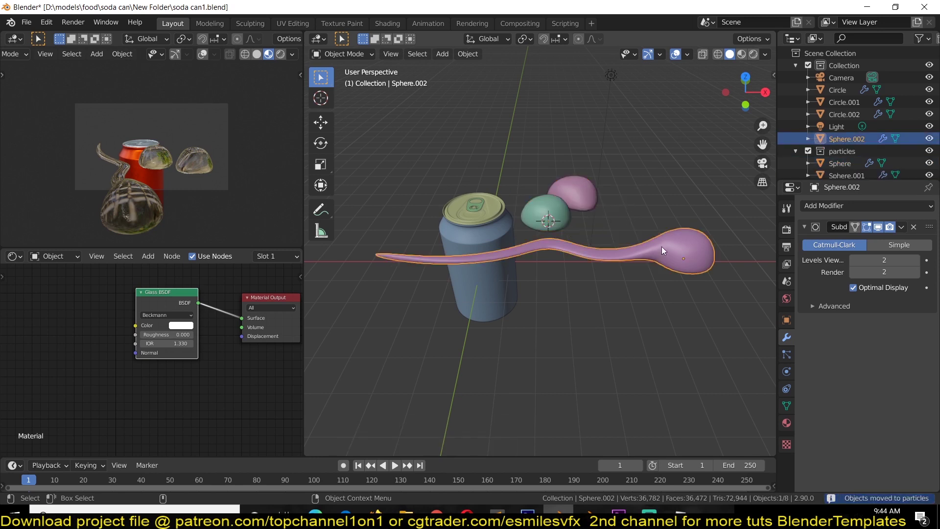
key(m)
click(594, 227)
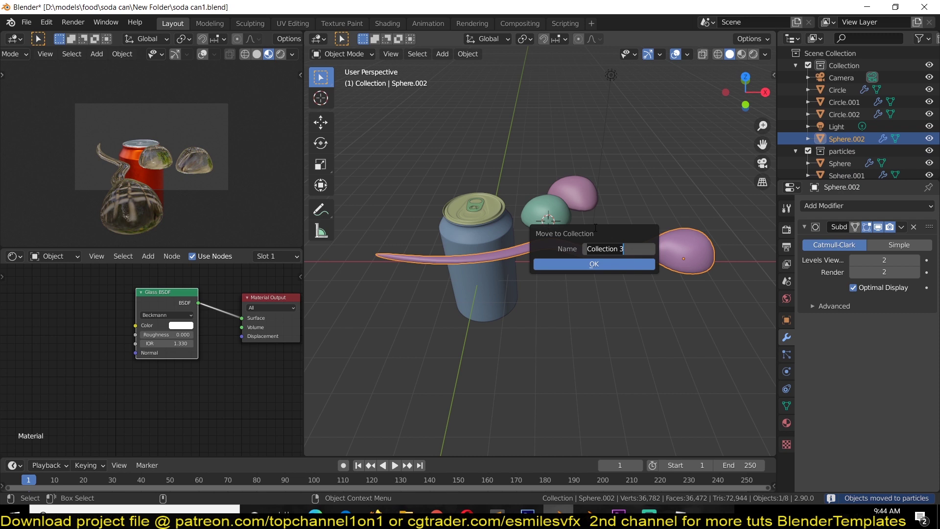
text(trails)
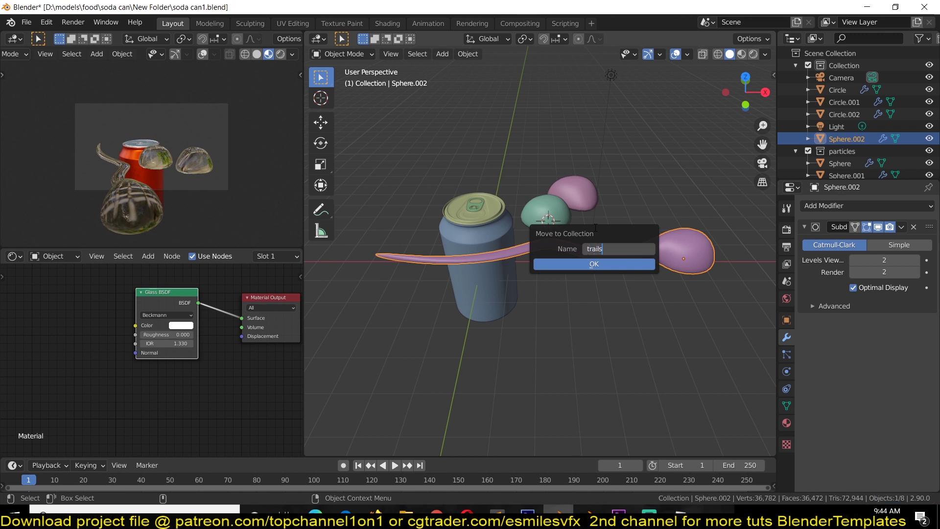
click(594, 263)
Duplicate the tailed droplet in top view and place the copy beside the original, farther from the can.
key(KP_7)
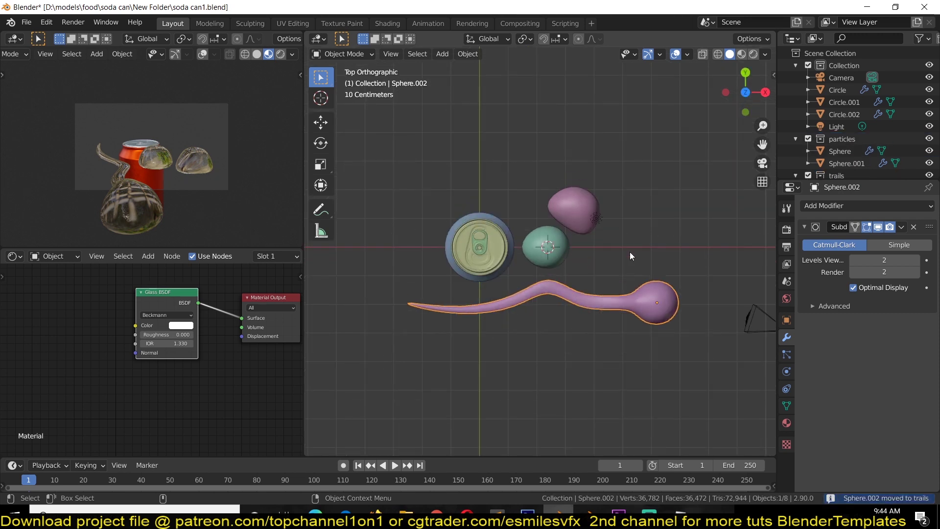
shift+middle_drag(586, 181, 571, 161)
key(shift+d)
click(590, 256)
Shorten the copied droplet's tail by scaling and moving its tip with proportional editing.
key(Tab)
key(s)
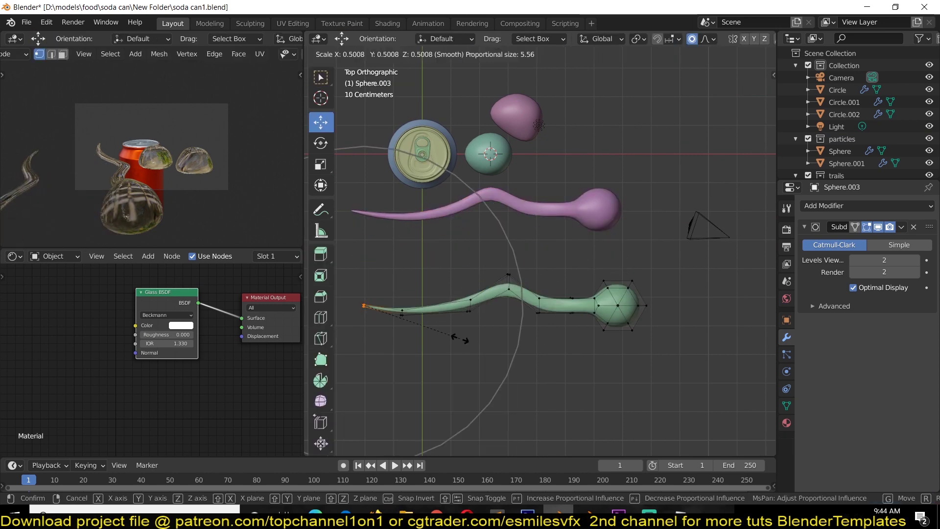
click(458, 338)
key(g)
scroll(586, 276, down, 3)
click(586, 275)
key(Tab)
Move the vertices at the middle bend of the copied droplet's tail outward to sharpen the curve.
scroll(602, 269, down, 2)
scroll(602, 269, up, 4)
key(Tab)
drag(524, 279, 526, 248)
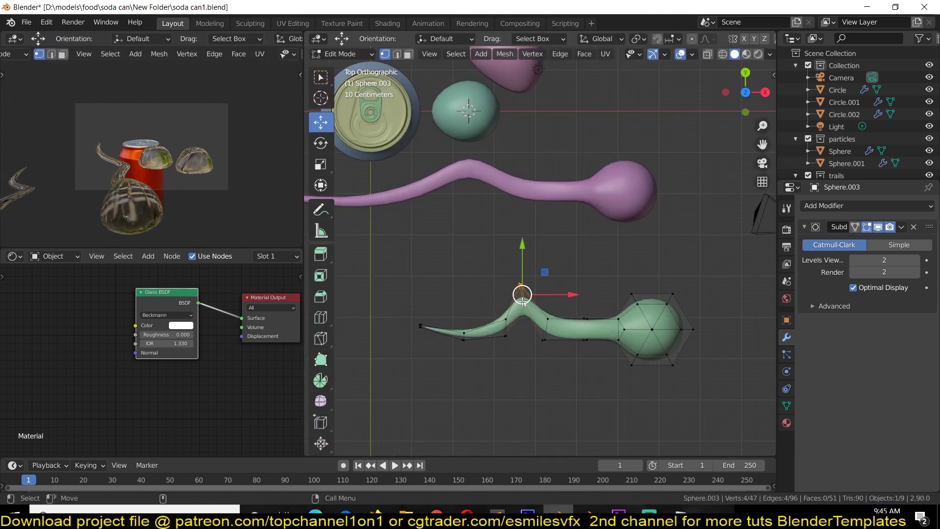
key(g)
Examine the undersides of the tailed and dome-shaped droplets in front view, selecting them one by one.
key(KP_1)
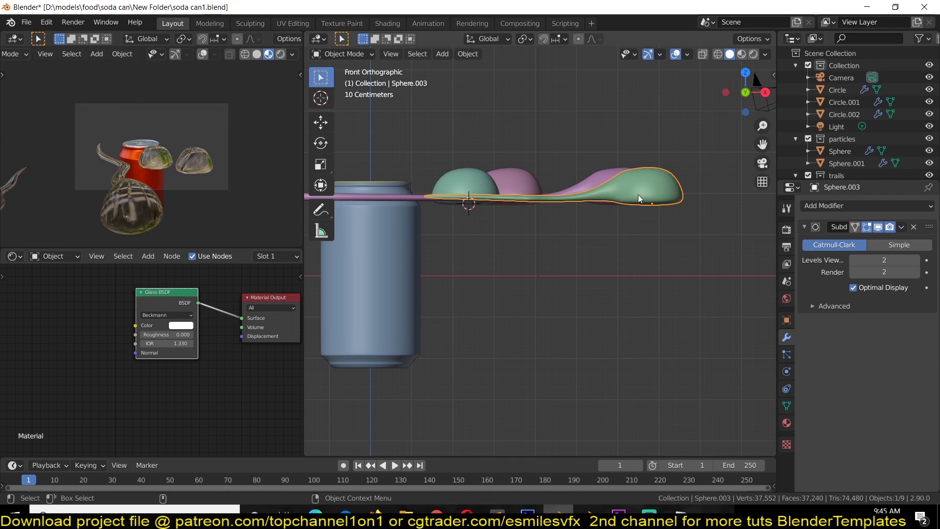
click(616, 196)
scroll(667, 222, up, 5)
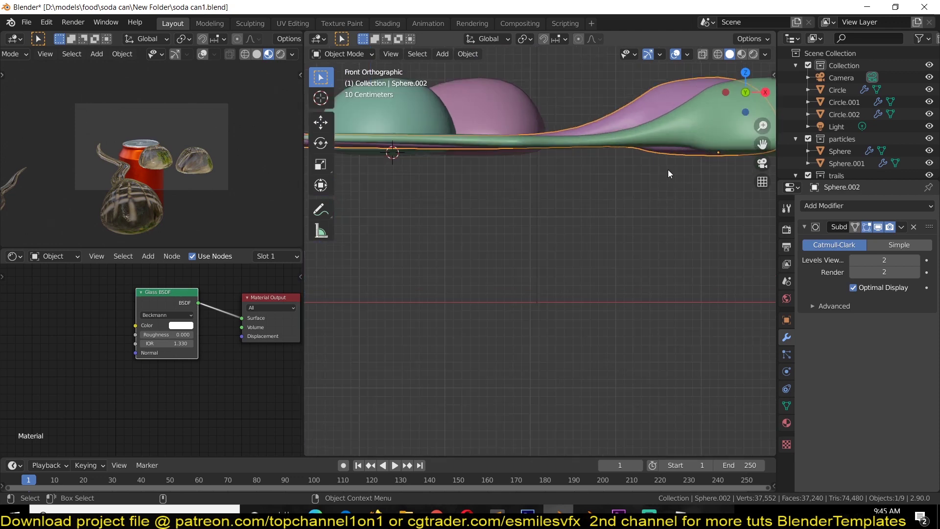
click(495, 148)
scroll(483, 160, down, 1)
click(487, 172)
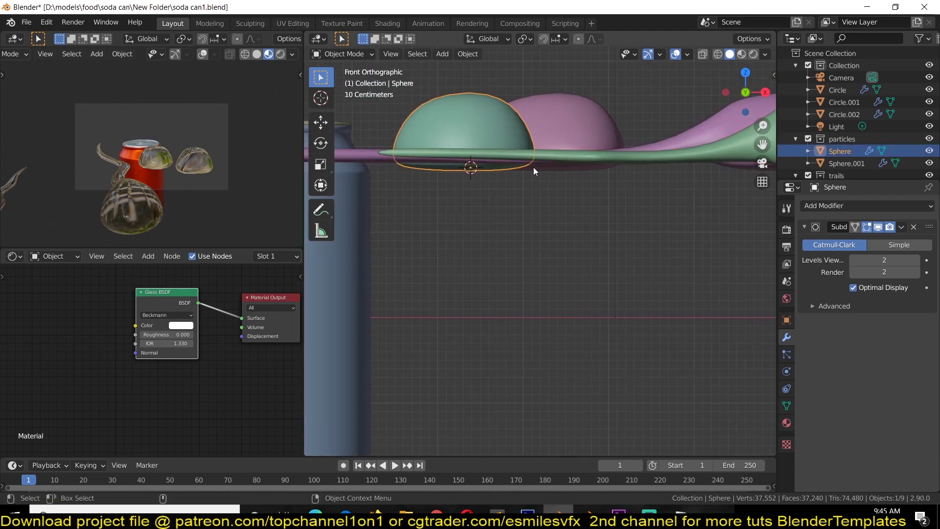
click(555, 163)
scroll(548, 128, down, 4)
middle_drag(547, 128, 556, 230)
scroll(627, 243, up, 2)
Add a particle system of type Hair to the can body.
click(513, 221)
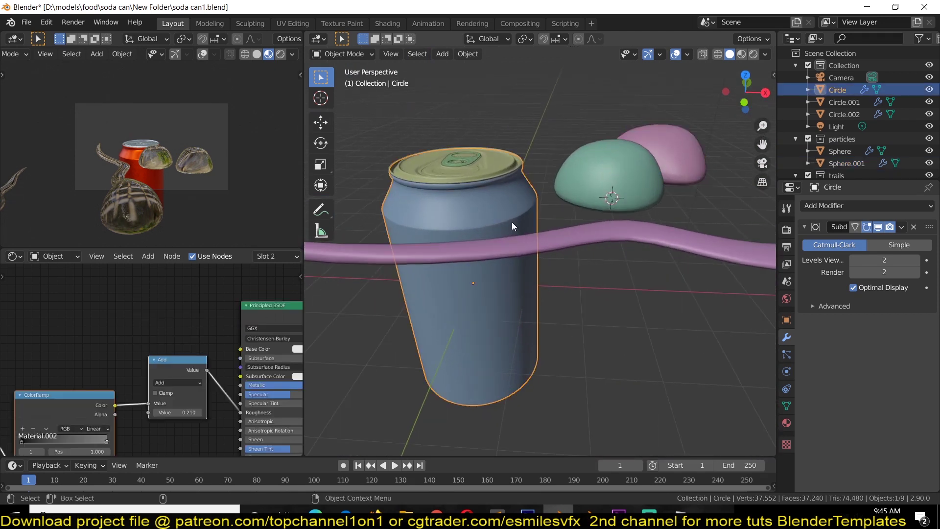
click(786, 321)
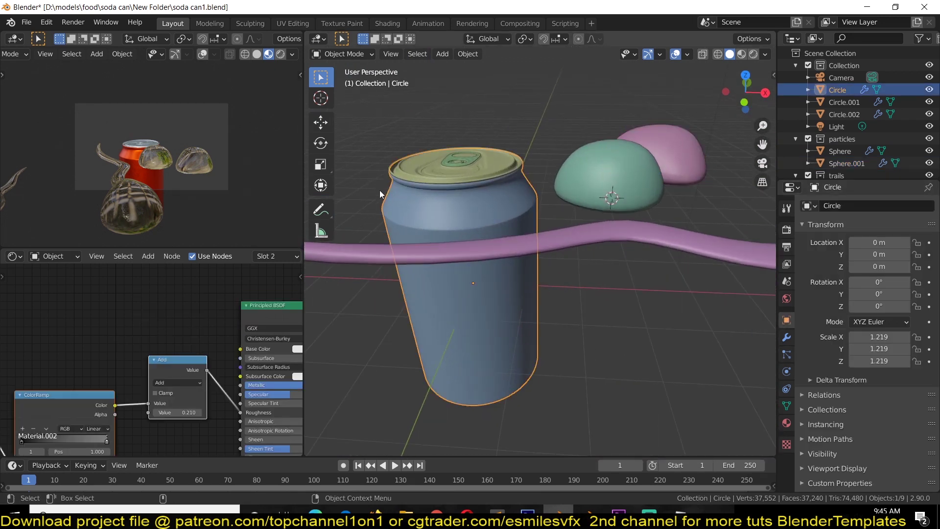
click(787, 354)
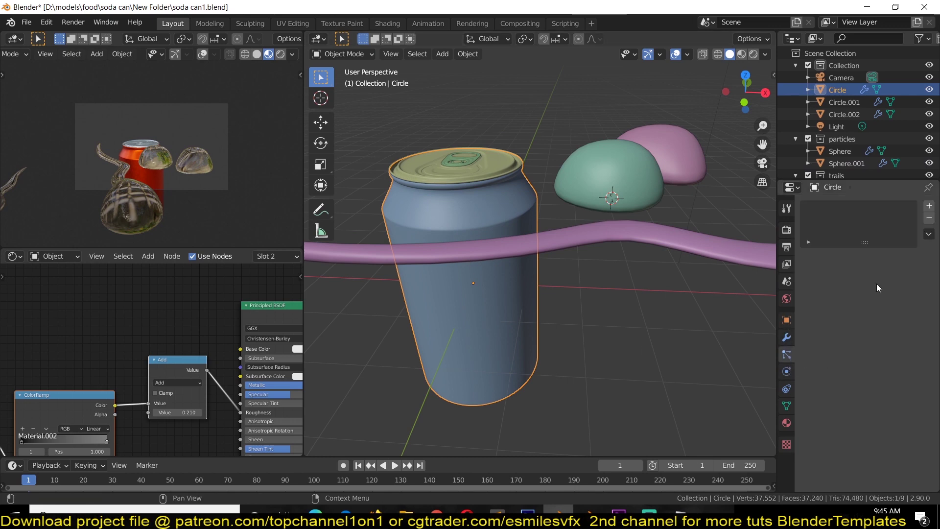
click(929, 206)
click(909, 271)
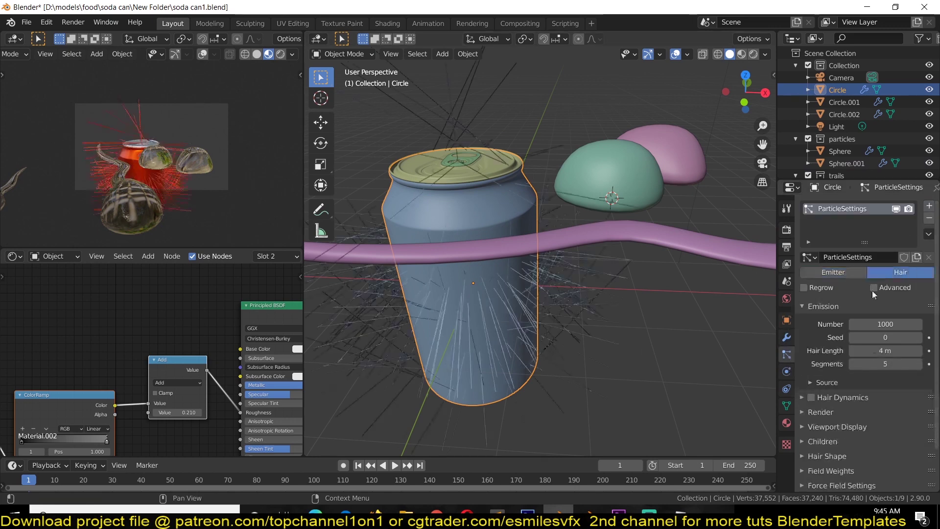
Turn on the Face Orientation overlay and check the direction of the can body's normals.
middle_drag(471, 242, 637, 196)
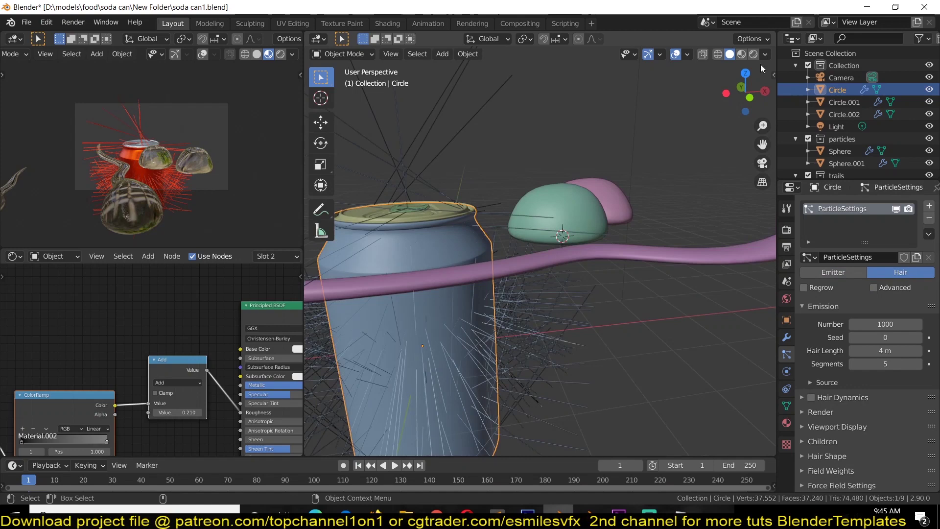
click(687, 54)
click(632, 272)
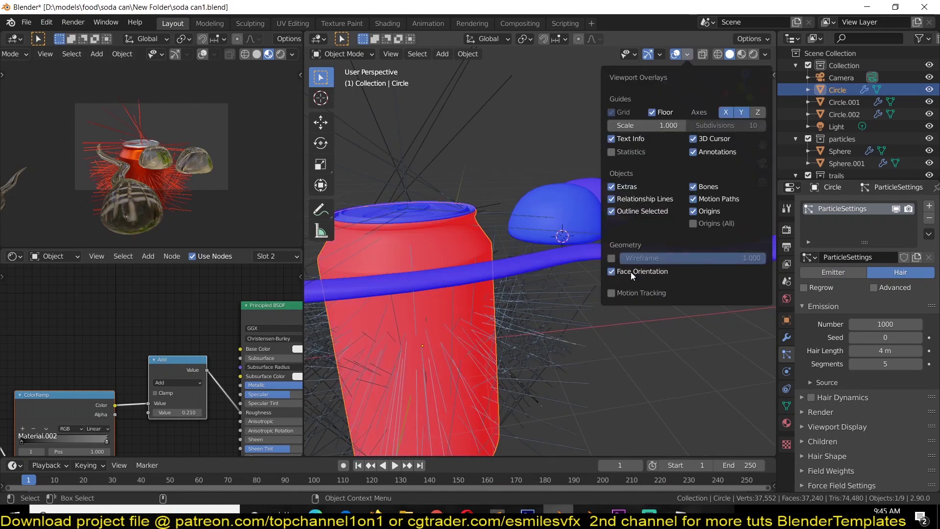
middle_drag(631, 271, 513, 243)
middle_drag(532, 283, 602, 270)
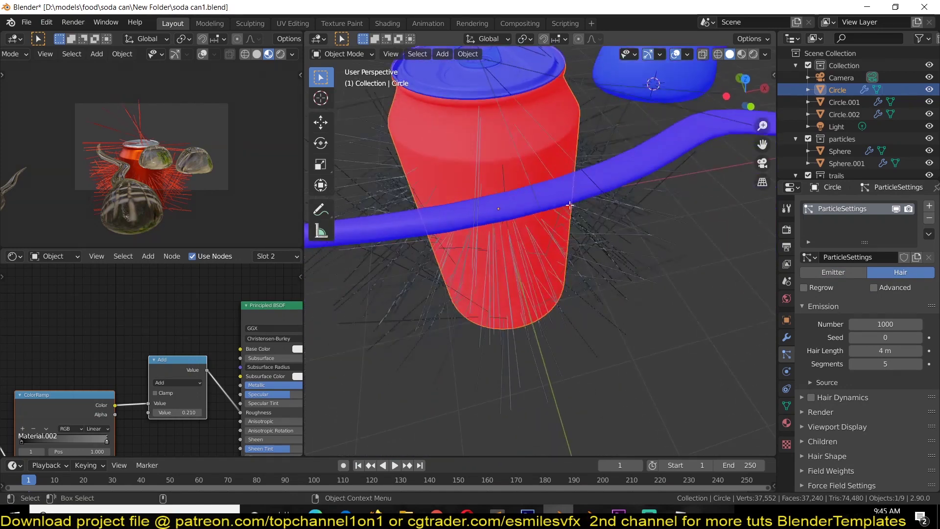
Recalculate the can body's normals and turn the Face Orientation overlay off.
key(Tab)
key(shift+n)
key(Tab)
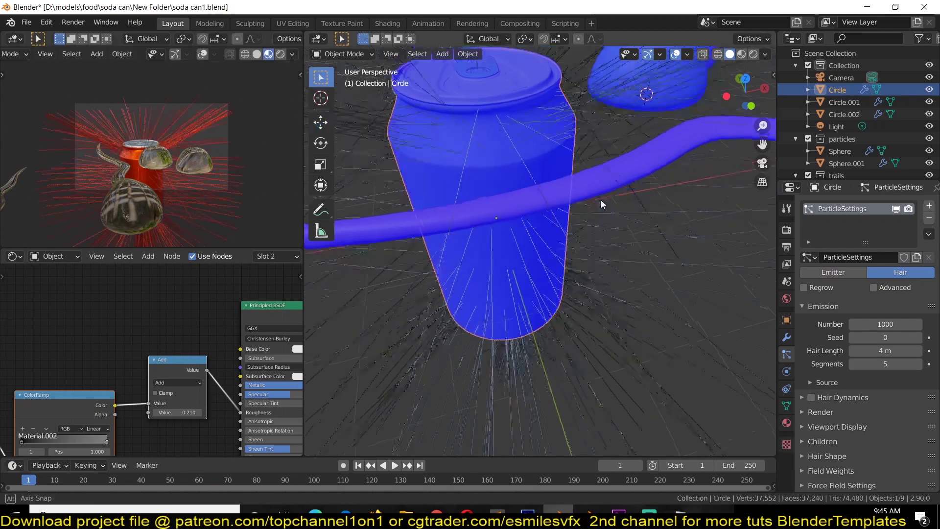
middle_drag(601, 199, 652, 234)
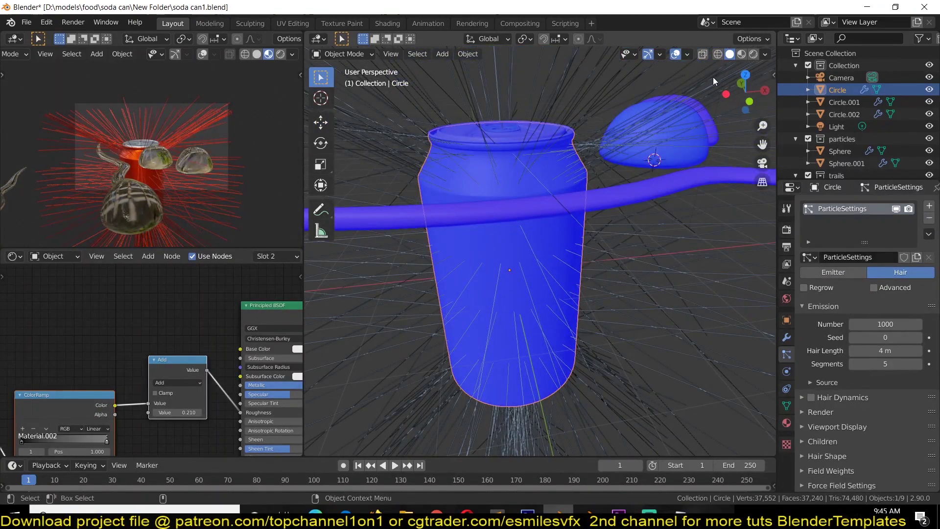
click(687, 55)
click(634, 270)
middle_drag(633, 270, 716, 274)
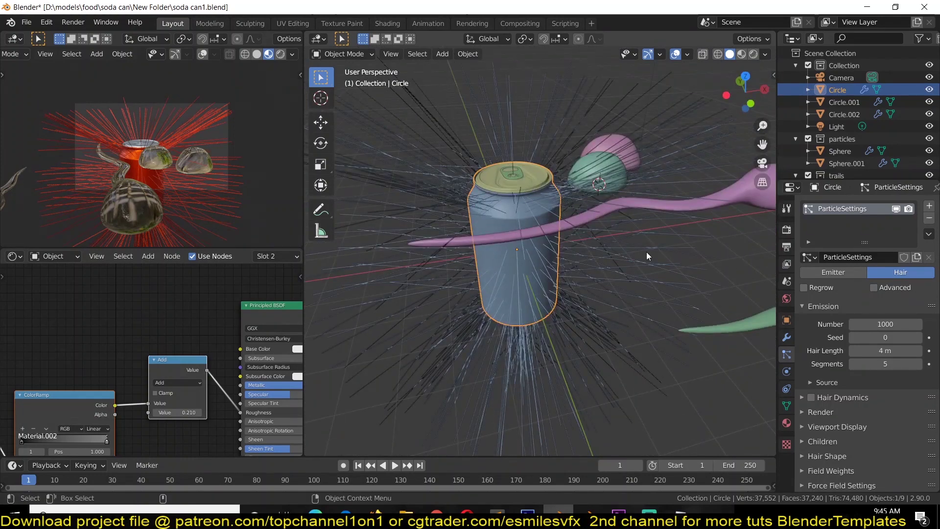
Render the can's hair particles as a collection, using particles as the instance collection.
scroll(828, 342, down, 3)
click(821, 365)
scroll(882, 373, down, 2)
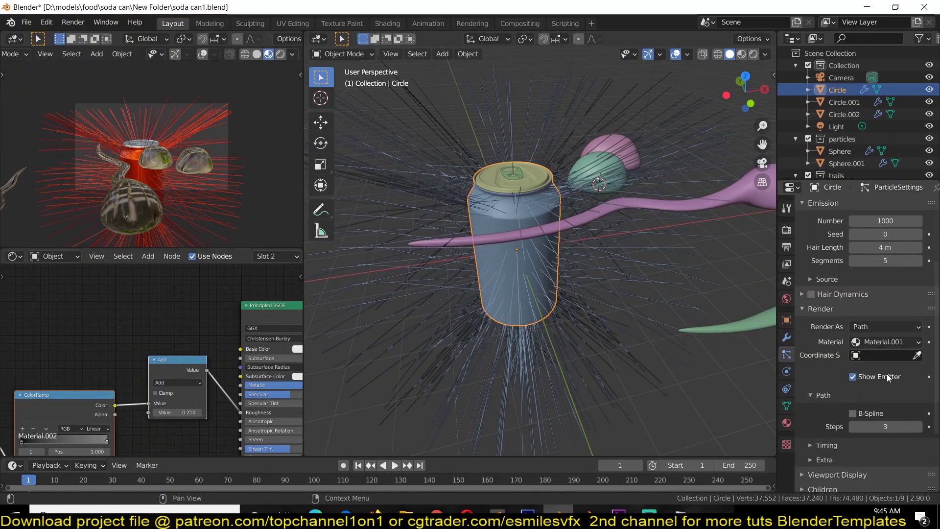
click(886, 327)
click(884, 381)
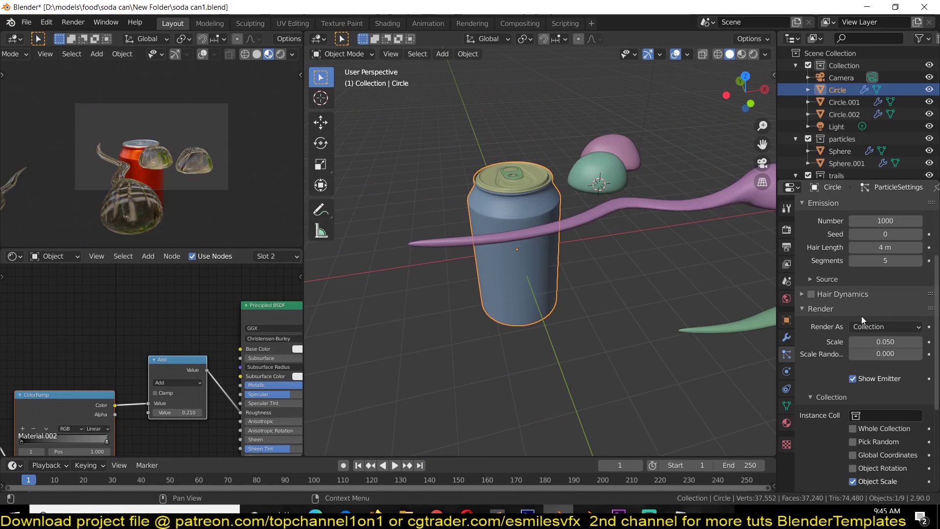
scroll(867, 353, down, 4)
click(894, 318)
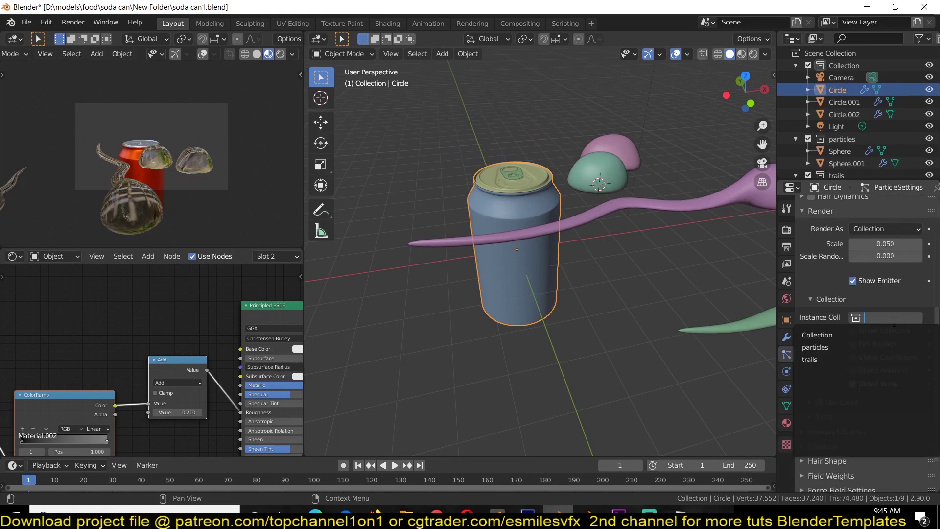
click(815, 347)
scroll(616, 280, up, 4)
Add four evenly spaced loop cuts around the straight wall of the can body.
middle_drag(616, 280, 533, 324)
middle_drag(462, 318, 487, 266)
key(Tab)
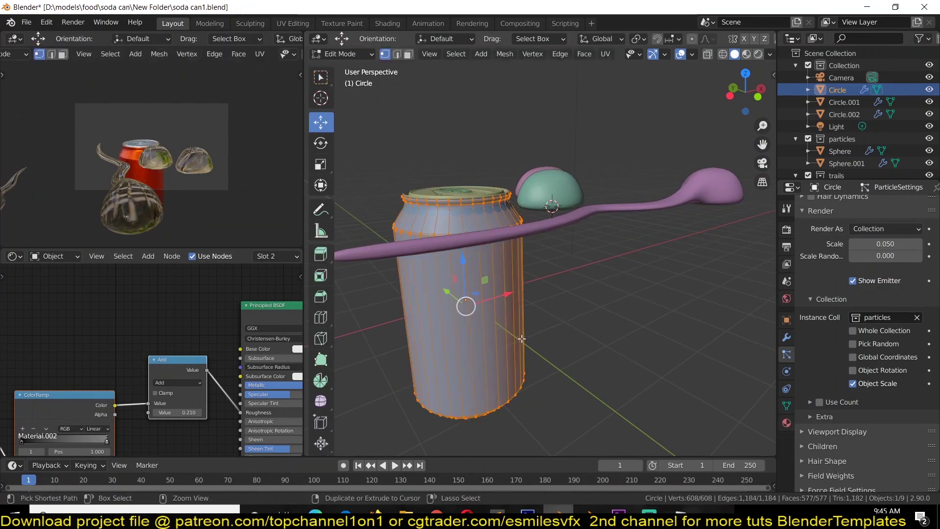
key(ctrl+r)
scroll(510, 315, up, 8)
scroll(510, 315, down, 2)
click(510, 313)
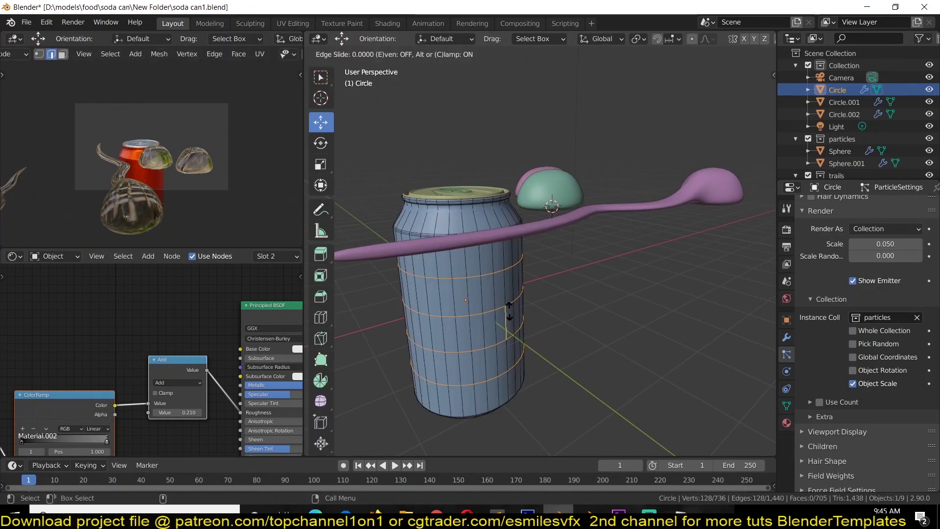
right_click(510, 312)
key(Tab)
Set the particle emission source's distribution to Random.
scroll(539, 269, up, 2)
middle_drag(549, 290, 637, 301)
scroll(841, 283, up, 8)
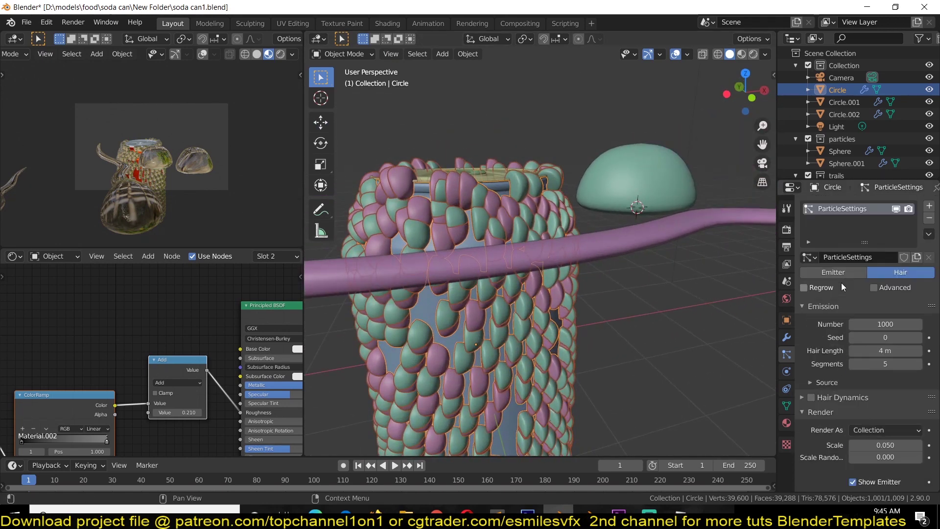
click(815, 382)
scroll(830, 379, down, 4)
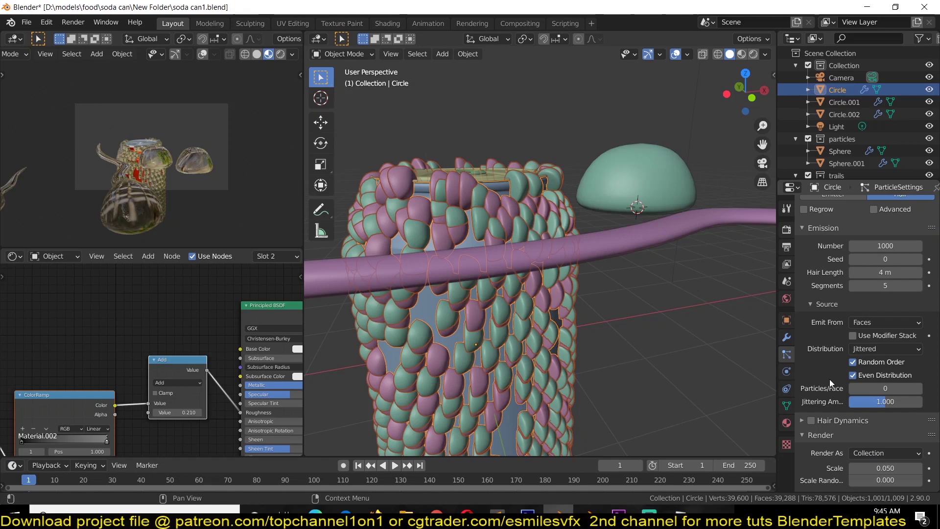
click(857, 351)
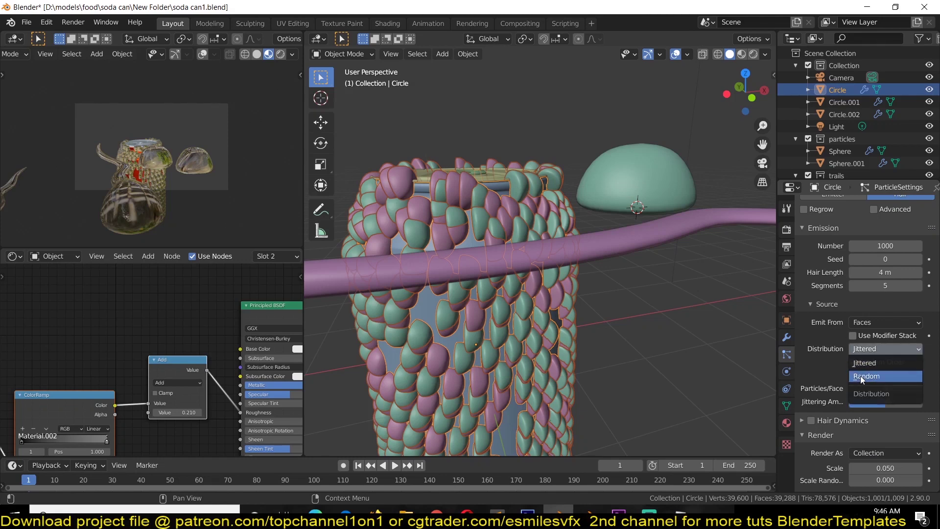
click(859, 375)
middle_drag(711, 320, 580, 247)
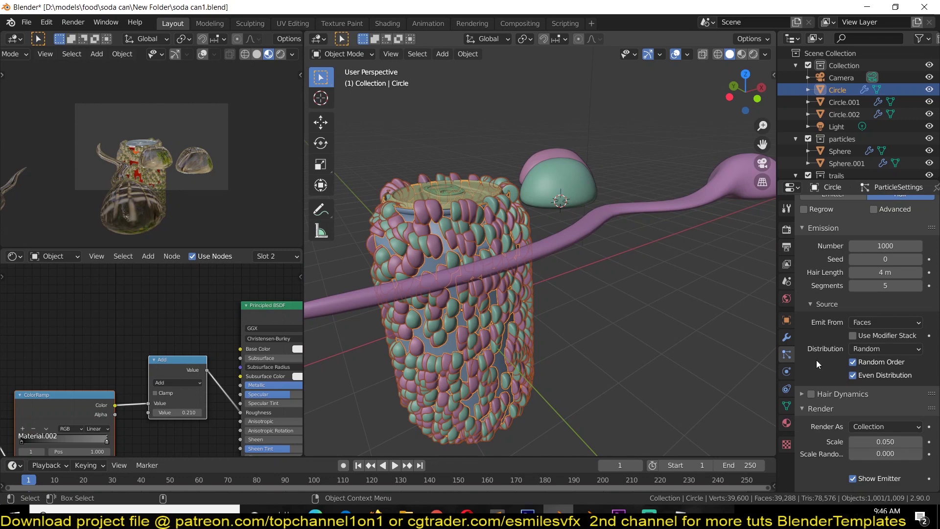
Enable the advanced hair settings and particle rotation, with the orientation axis set to Normal.
scroll(811, 378, down, 5)
click(807, 394)
scroll(843, 409, down, 4)
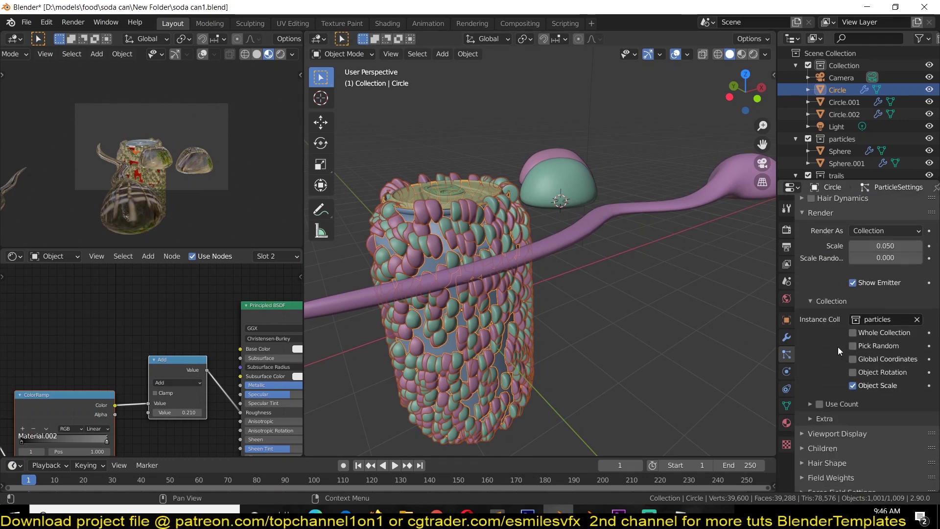
scroll(864, 315, up, 10)
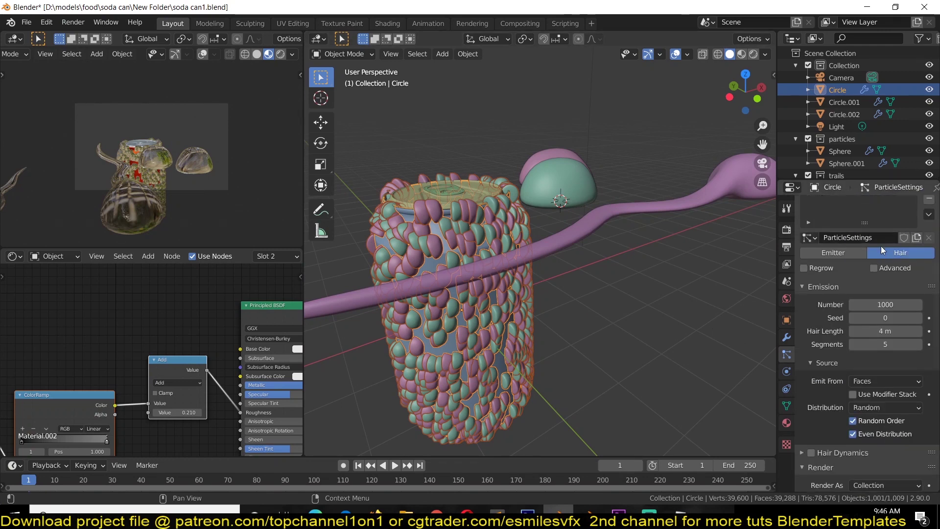
click(882, 266)
scroll(862, 343, down, 5)
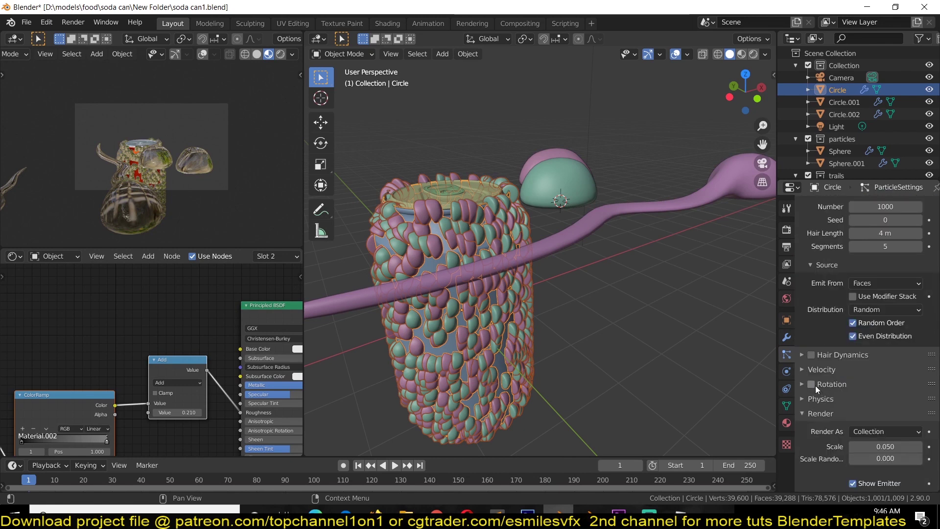
click(813, 385)
click(823, 386)
click(878, 401)
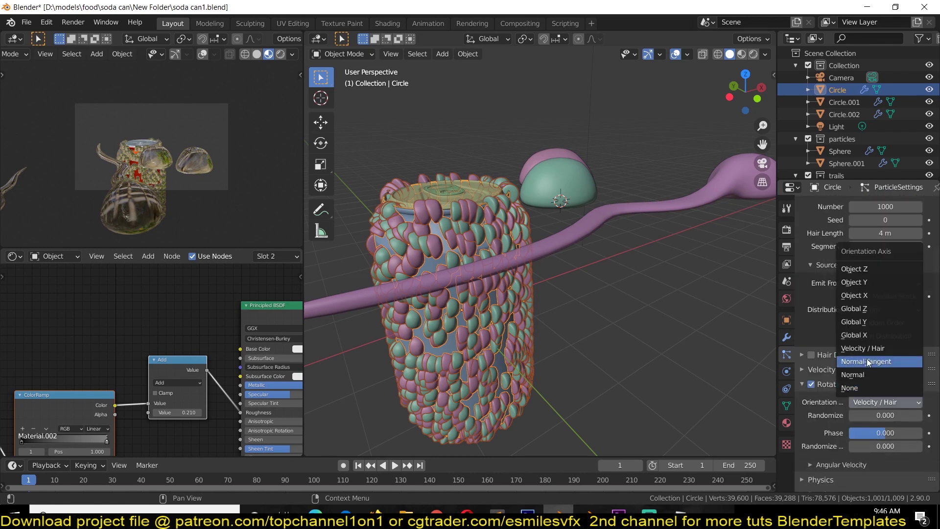
click(866, 374)
middle_drag(710, 294, 540, 274)
scroll(539, 275, down, 2)
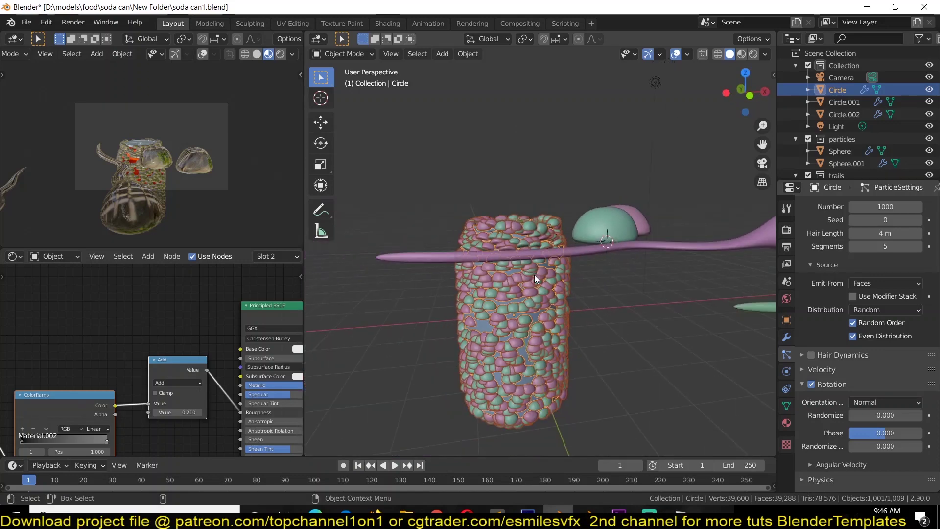
Select the green droplet beside the can and open its mesh for editing.
click(610, 243)
click(619, 224)
click(625, 213)
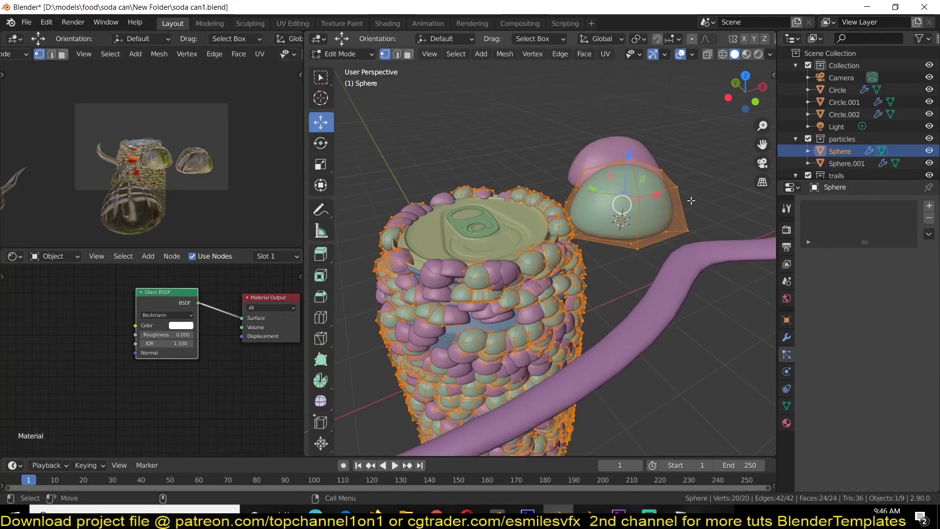
key(r)
key(x)
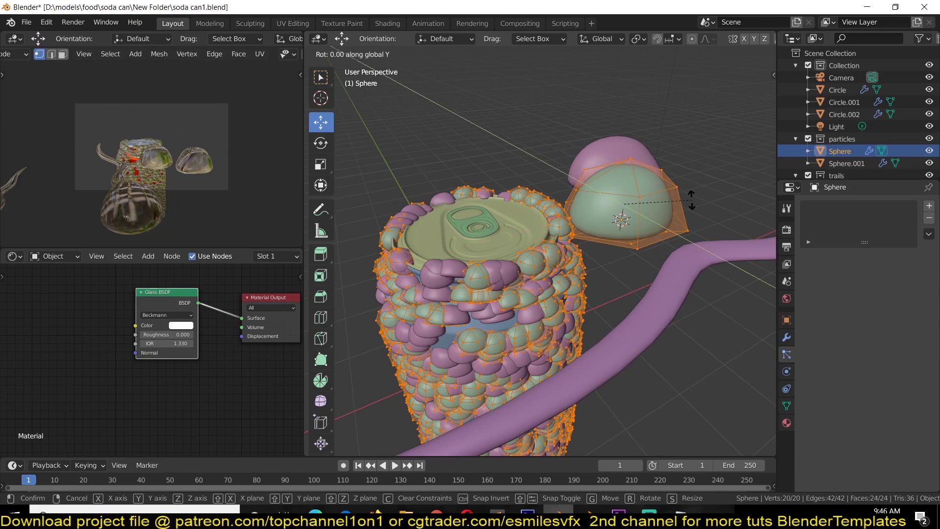
key(y)
key(x)
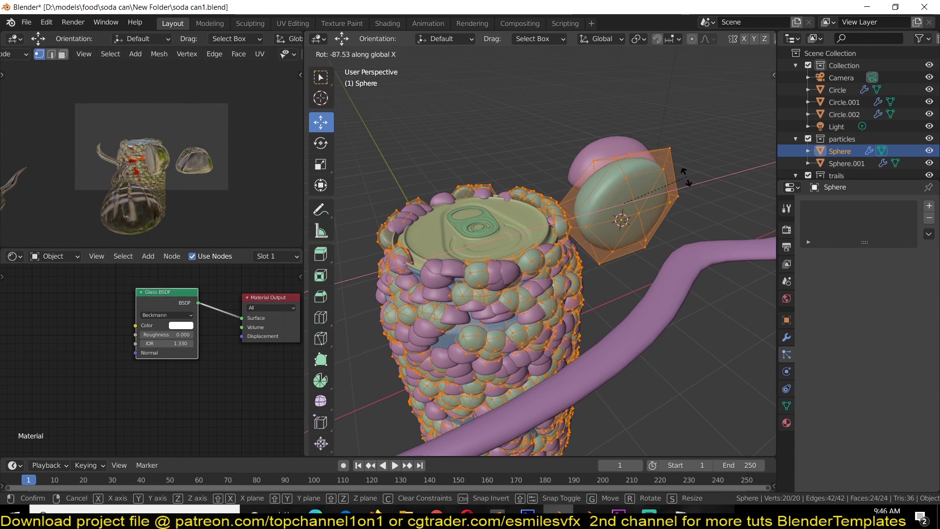
right_click(686, 177)
Rotate the green droplet's whole mesh -90° about the global X axis and finish editing it.
text(rx)
text(-90)
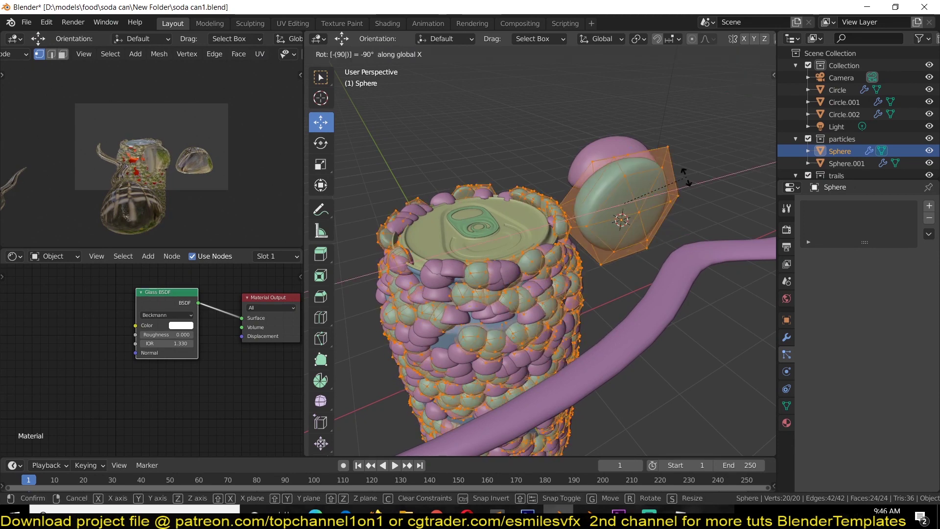
key(Return)
key(Tab)
Rotate the pink droplet's mesh 90° about the global X axis, facing the same way as the green droplet.
click(649, 143)
key(Tab)
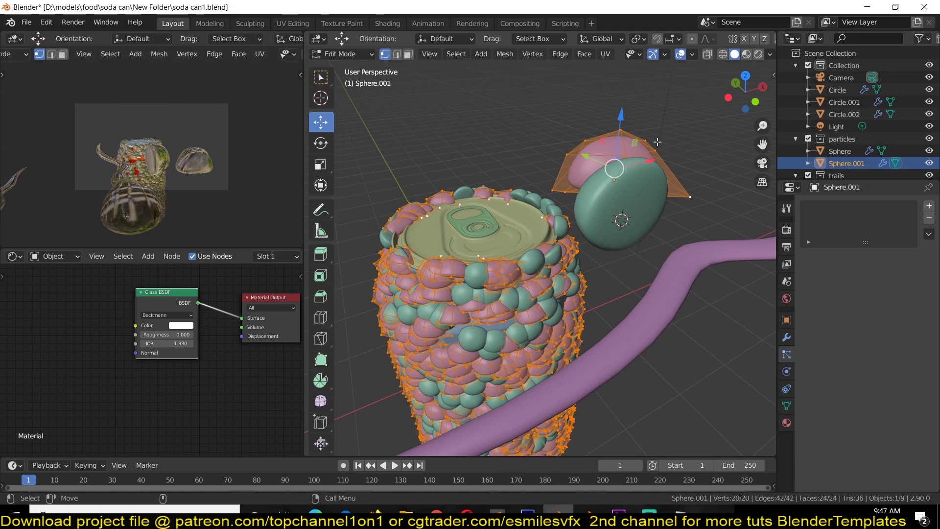
text(rx90)
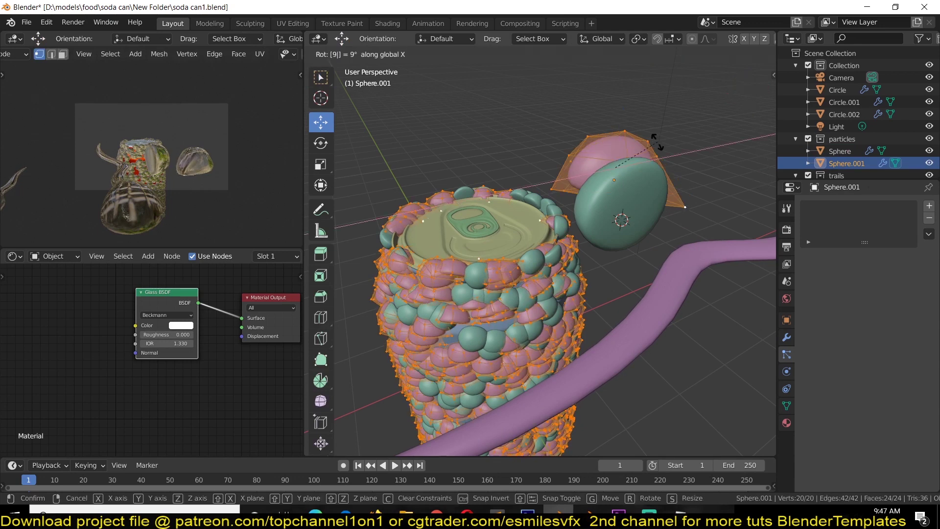
key(Return)
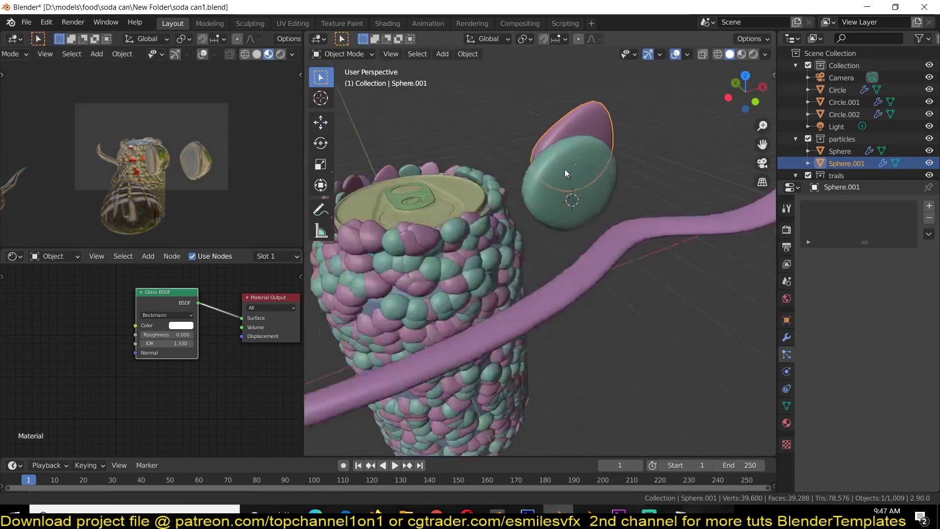
Rotate the meshes of both long water trails together by -90° about the global X axis.
scroll(565, 169, down, 3)
shift+click(669, 247)
key(Tab)
key(shift+space)
text(g)
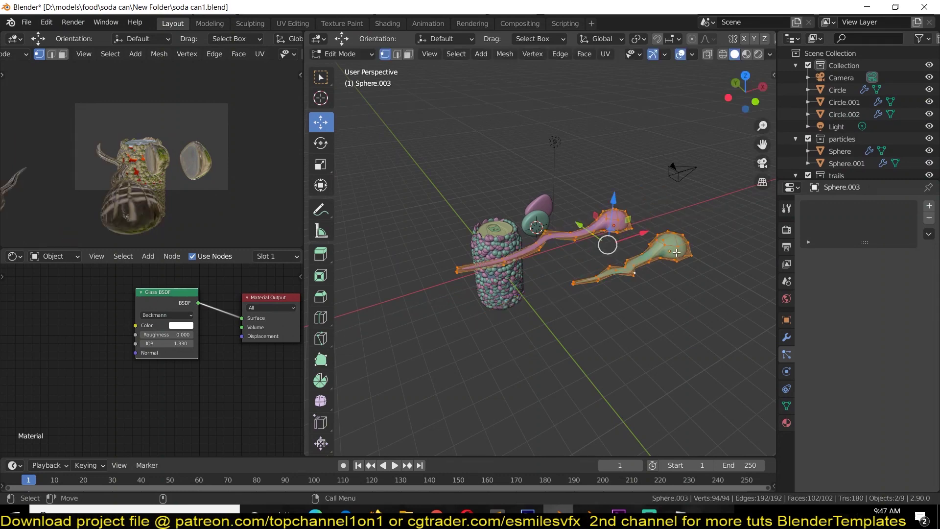
text(rx-90)
key(Return)
In right view, shift both trail meshes about 0.18 m along Y and slightly down, aligning their flat backs with the origins.
key(KP_3)
key(Tab)
scroll(632, 287, up, 3)
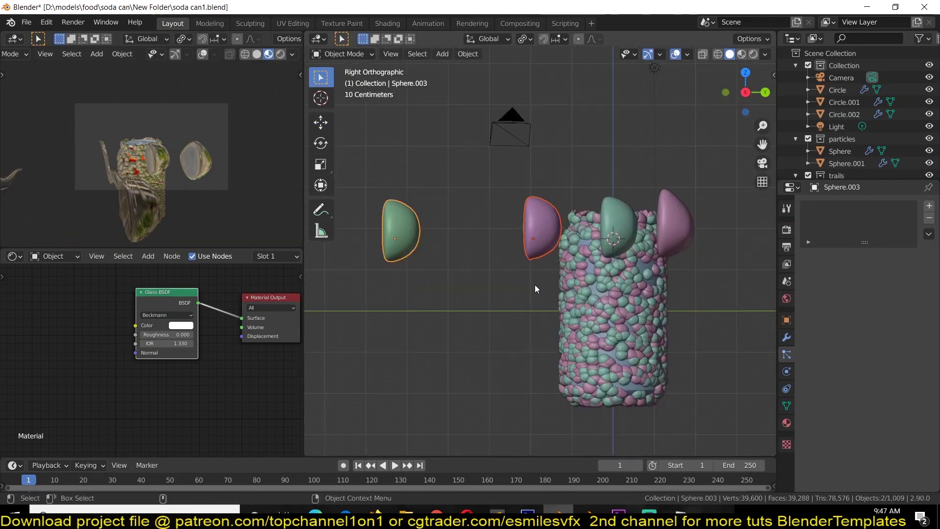
key(Tab)
drag(505, 231, 504, 223)
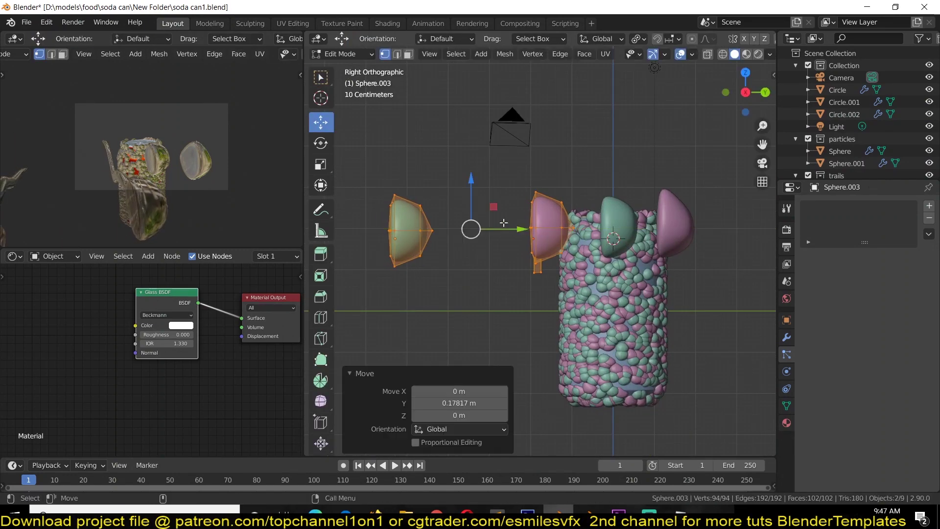
key(Tab)
Shift the meshes of both small droplets together along Y and down so their flat backs align with their origins.
click(635, 234)
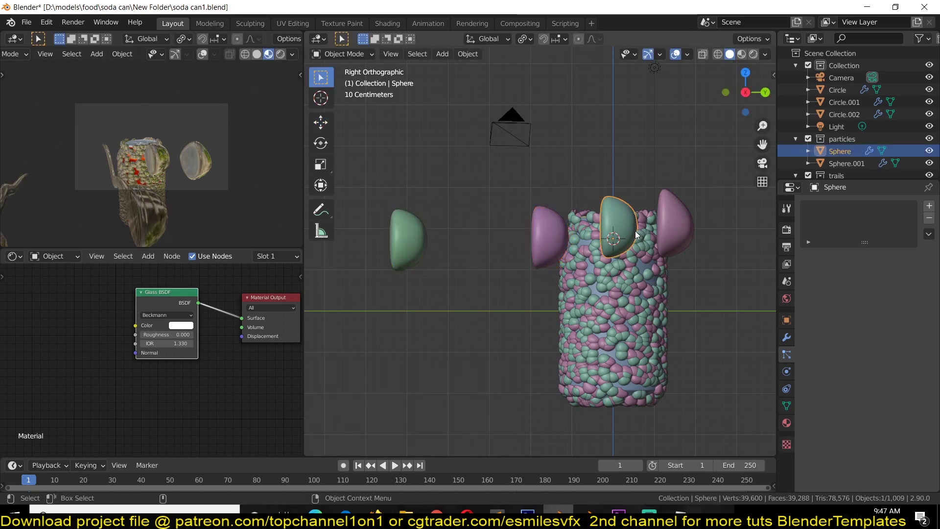
shift+click(675, 231)
key(Tab)
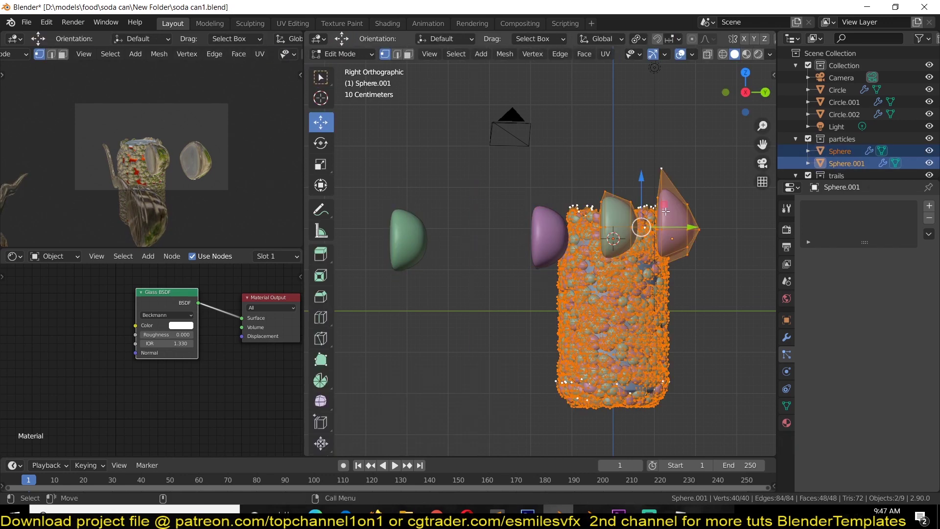
drag(643, 198, 690, 239)
key(Tab)
Select the can and set its particle render scale to 0.012.
middle_drag(644, 293, 749, 301)
click(576, 320)
scroll(842, 357, down, 12)
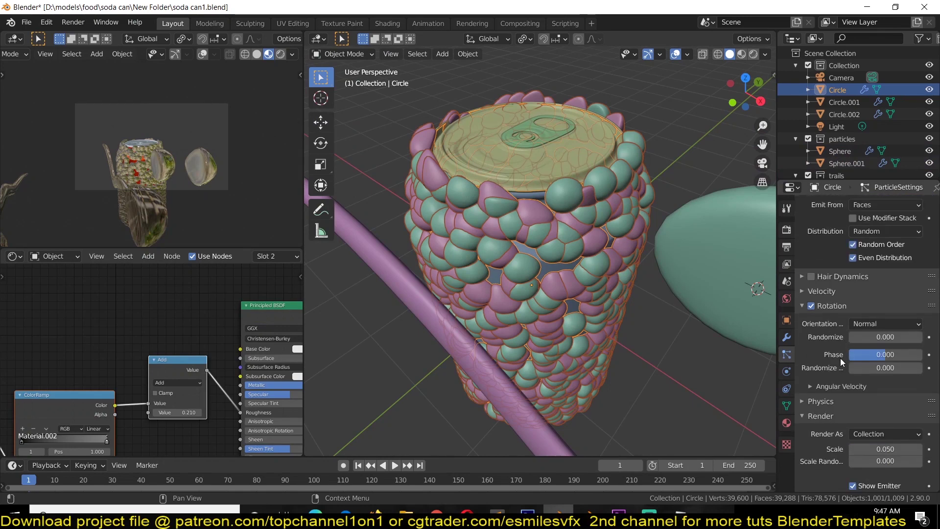
scroll(845, 369, down, 1)
drag(885, 351, 858, 351)
scroll(636, 357, up, 3)
middle_drag(637, 356, 651, 339)
scroll(609, 323, down, 1)
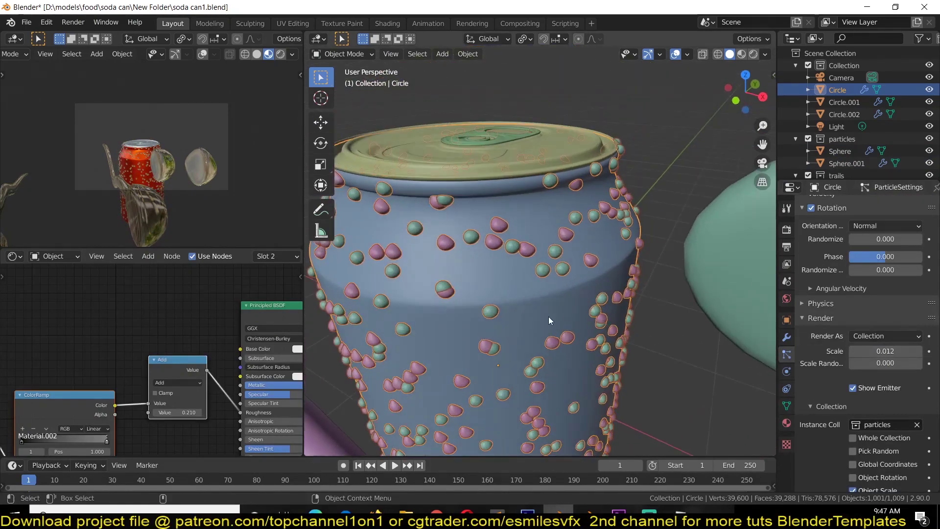
Display the viewport in rendered shading, set the render engine to Cycles and deselect the can.
scroll(569, 311, up, 2)
scroll(568, 311, up, 2)
click(752, 54)
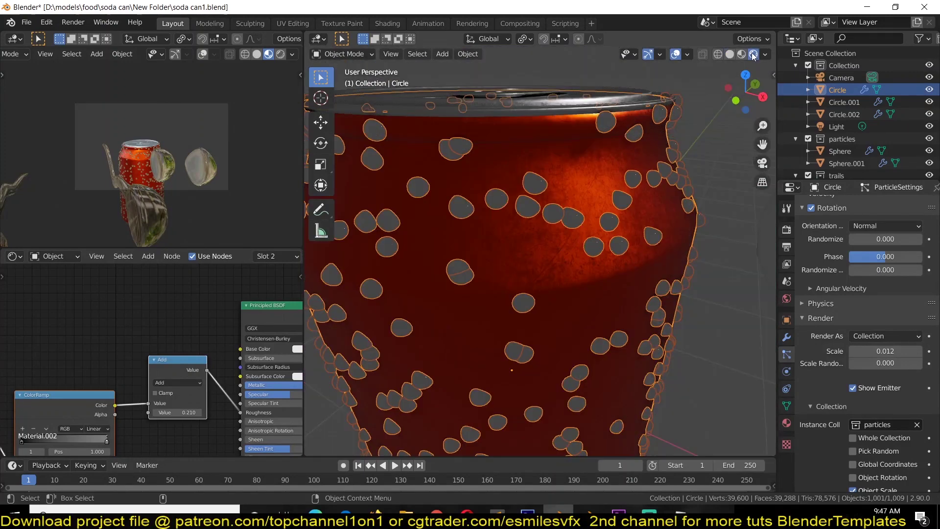
scroll(705, 131, down, 1)
click(786, 230)
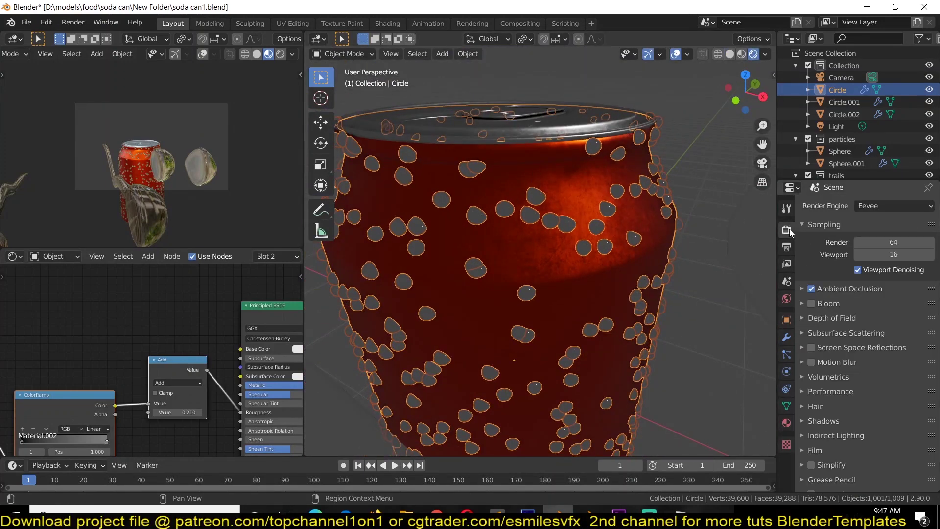
click(880, 210)
click(870, 247)
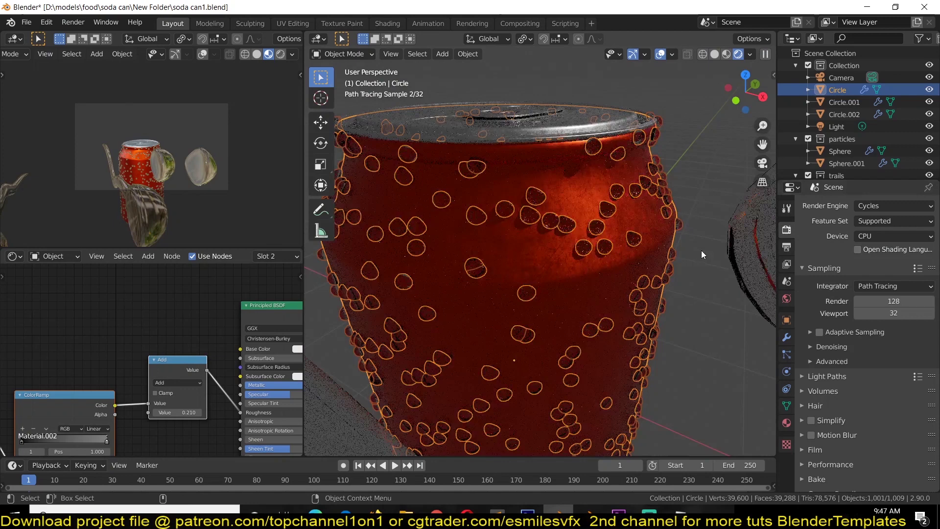
key(alt+a)
middle_drag(678, 256, 710, 236)
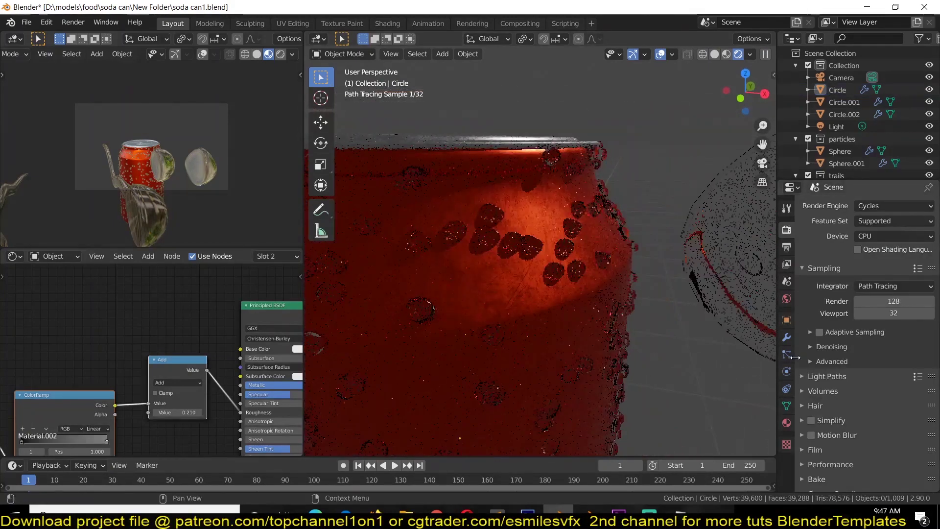
Use an Environment Texture as the world background colour and load the istockphoto-11330 image into it.
click(787, 299)
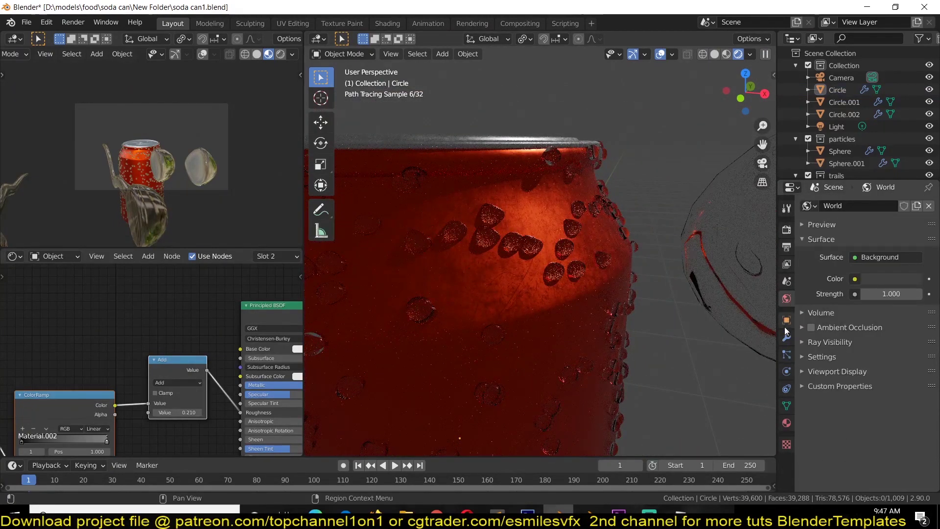
click(854, 280)
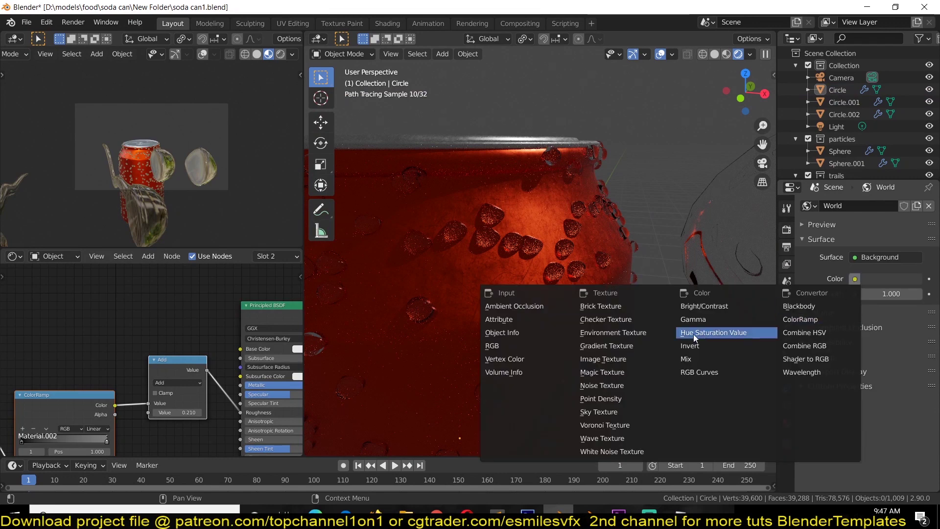
click(623, 331)
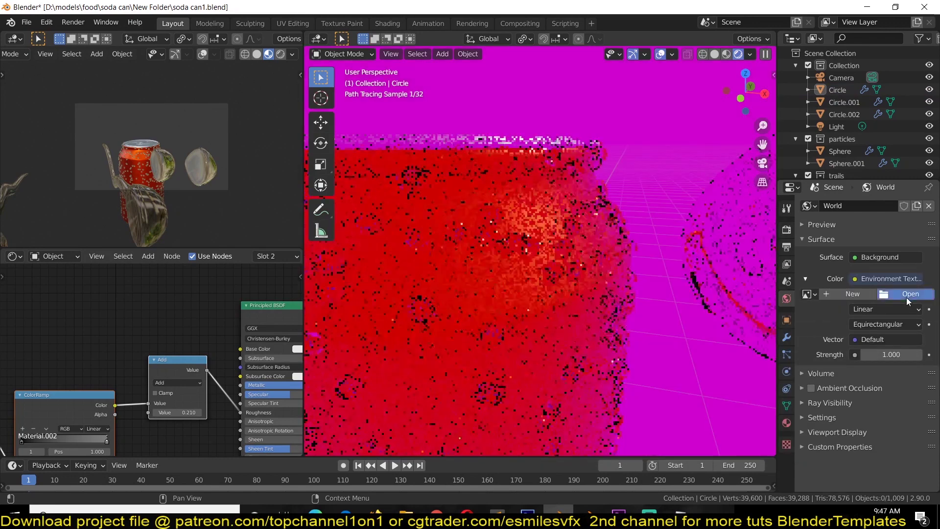
click(906, 297)
scroll(191, 372, down, 5)
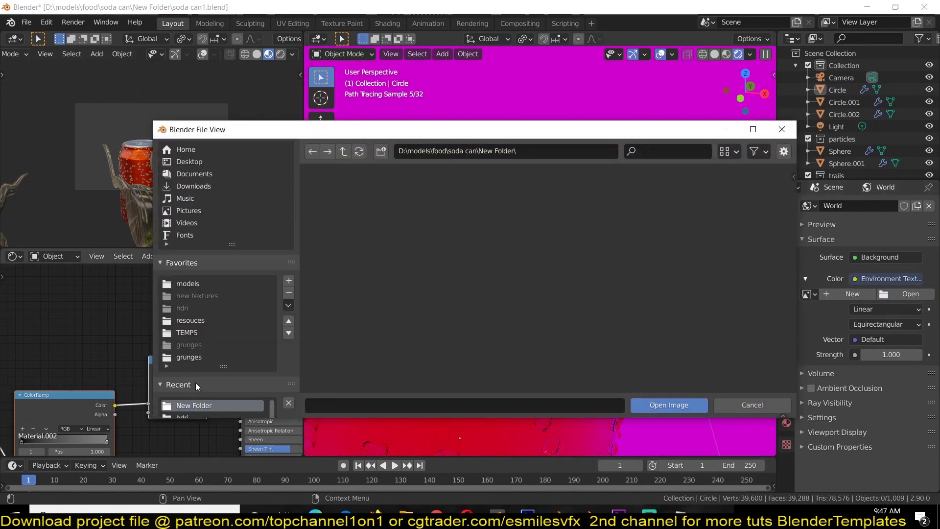
click(192, 355)
scroll(230, 338, down, 3)
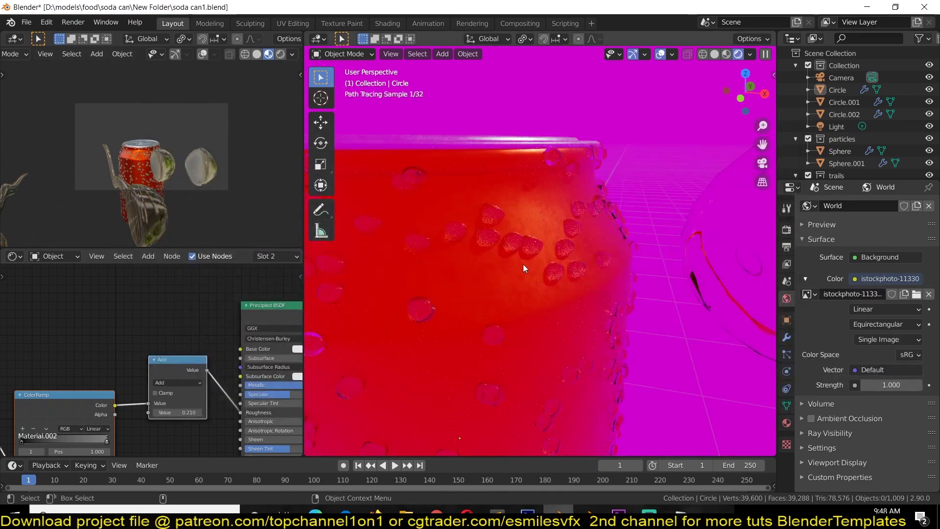
scroll(563, 296, down, 1)
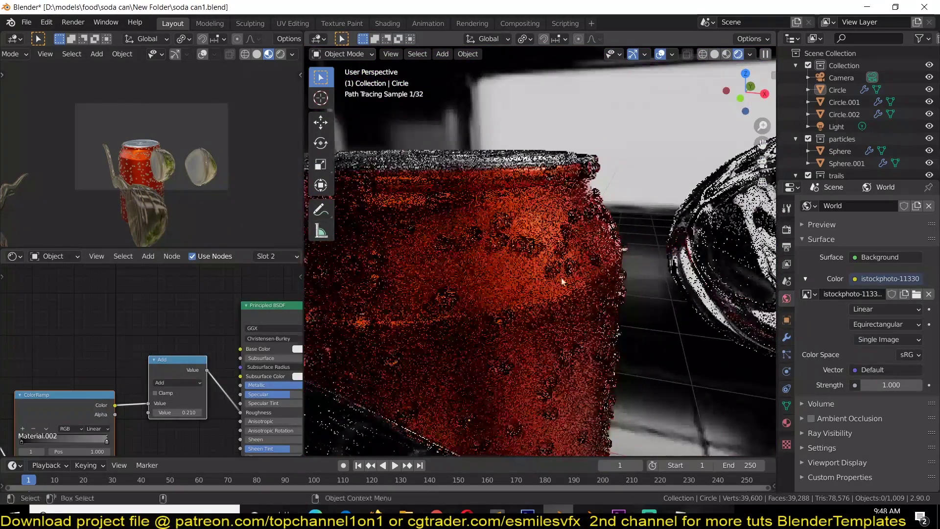
mouse_move(566, 297)
middle_down()
mouse_move(557, 299)
mouse_move(587, 255)
middle_up()
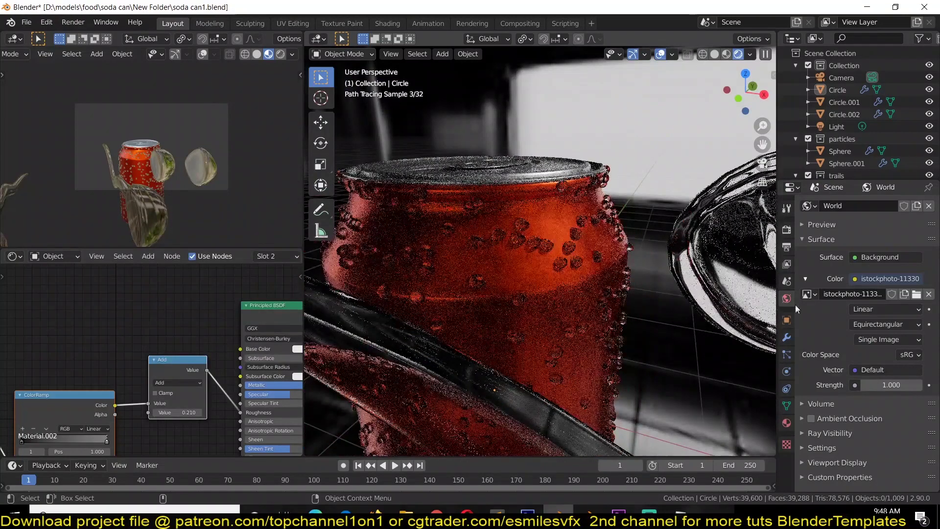
Set the Cycles device to GPU Compute and enable NLM render denoising and Automatic viewport denoising.
click(787, 229)
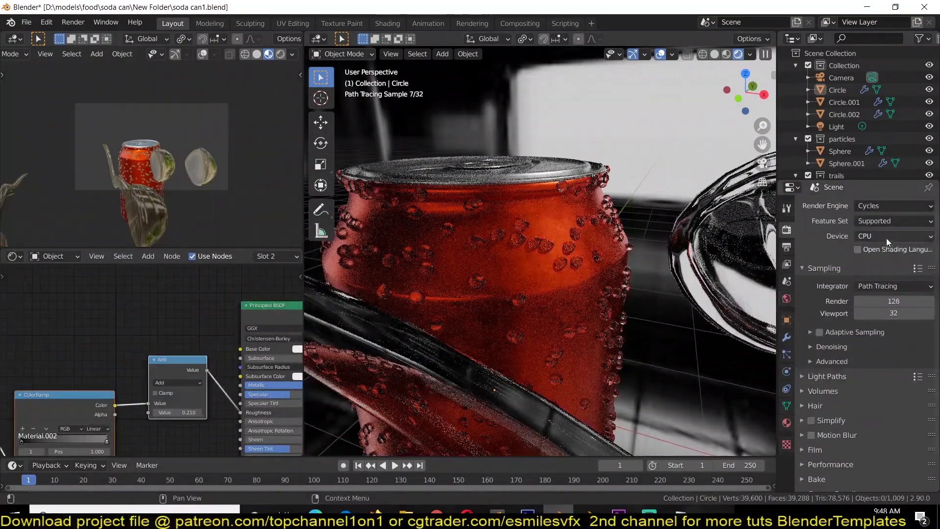
click(886, 236)
click(877, 265)
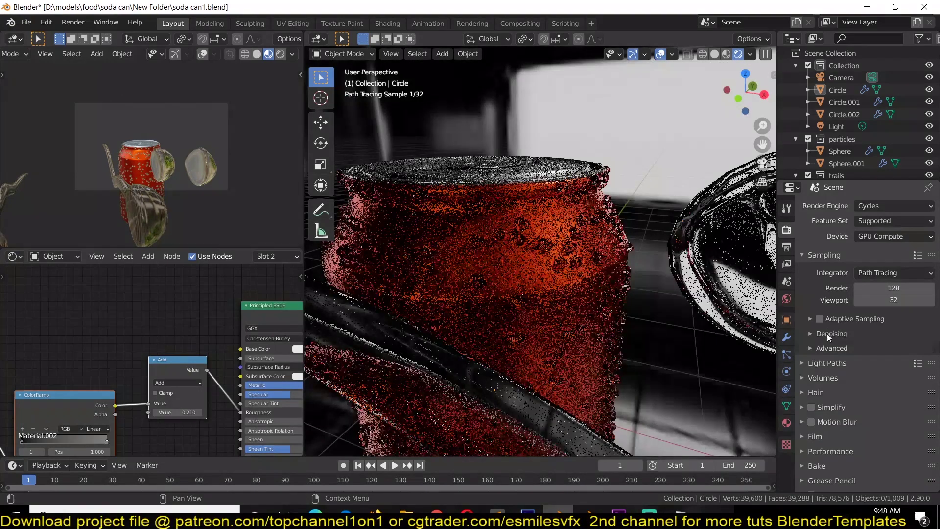
click(827, 334)
click(857, 367)
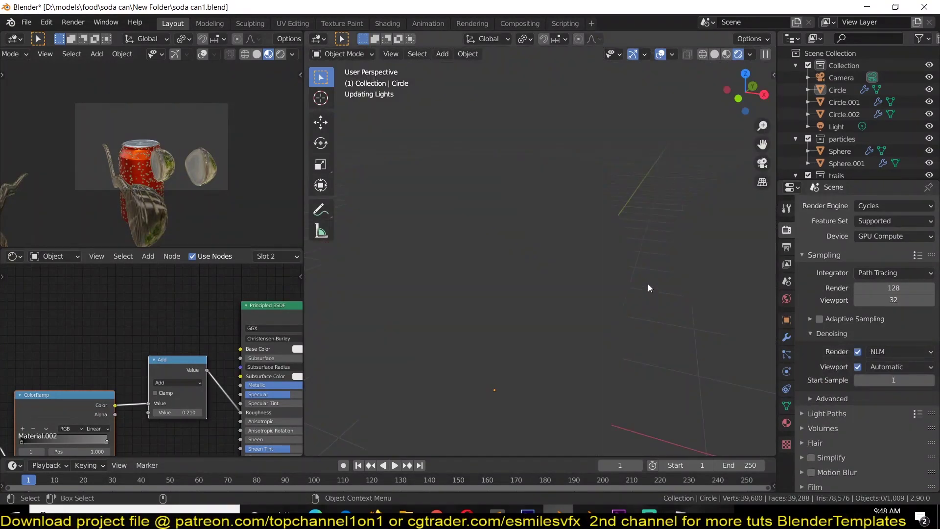
Limit viewport rendering to a region around the upper part of the can and hide the viewport overlays.
scroll(647, 285, down, 1)
key(ctrl+b)
drag(412, 129, 645, 448)
click(580, 281)
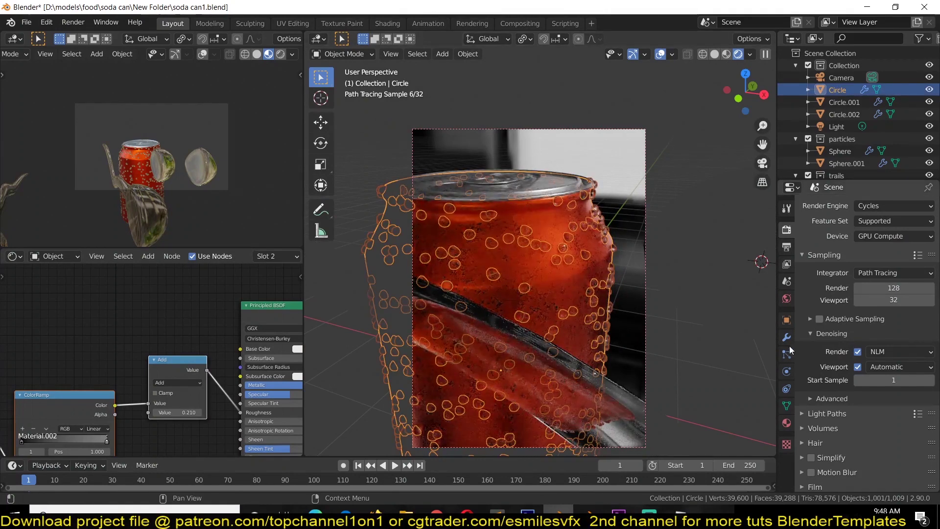
click(661, 54)
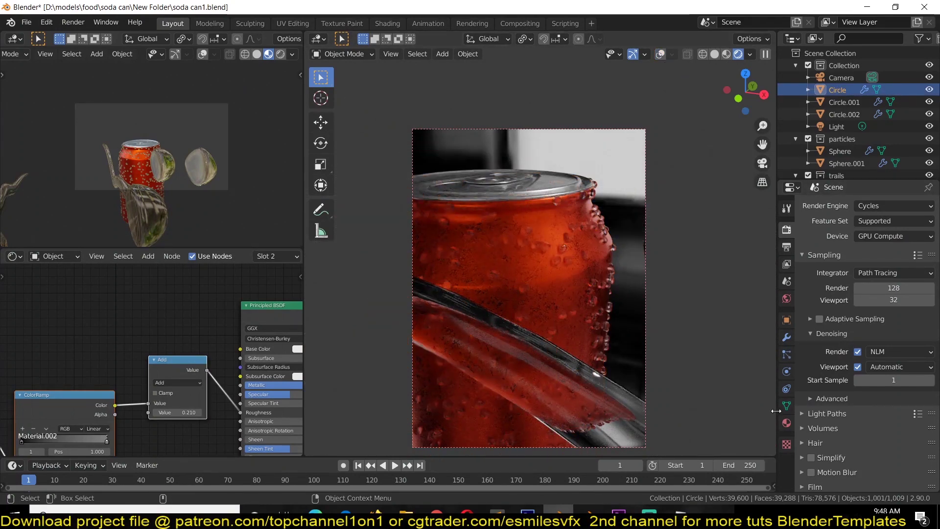
Set the can's hair particle emission number to 5000.
click(787, 354)
scroll(874, 255, up, 10)
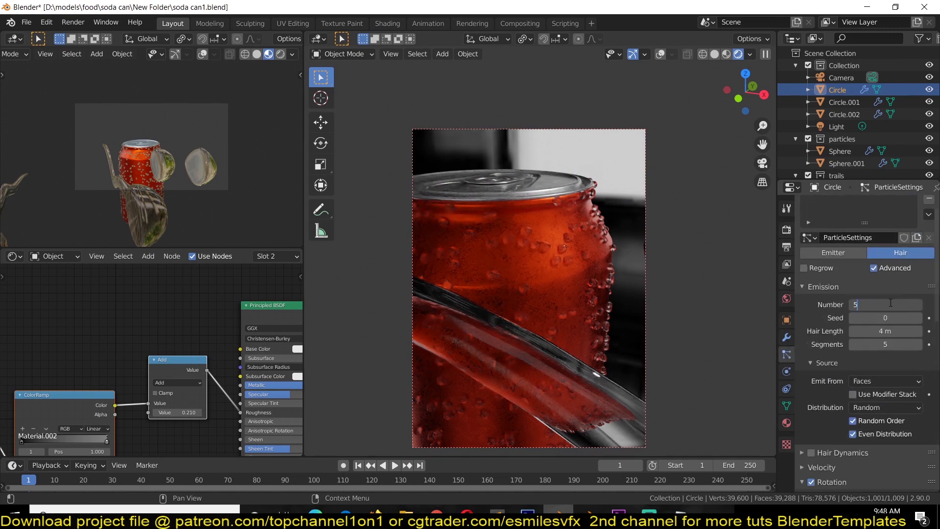
key(Return)
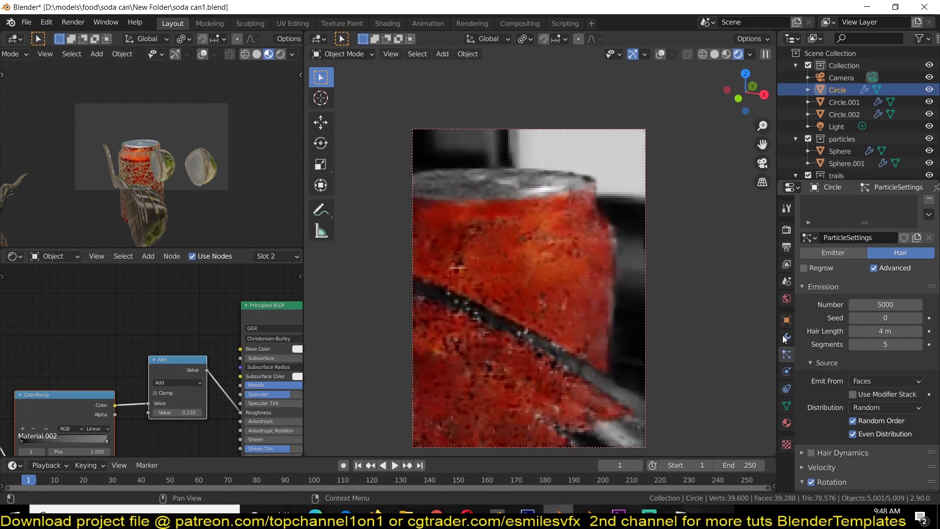
Set the particles' scale randomness to 0.664.
scroll(834, 381, down, 15)
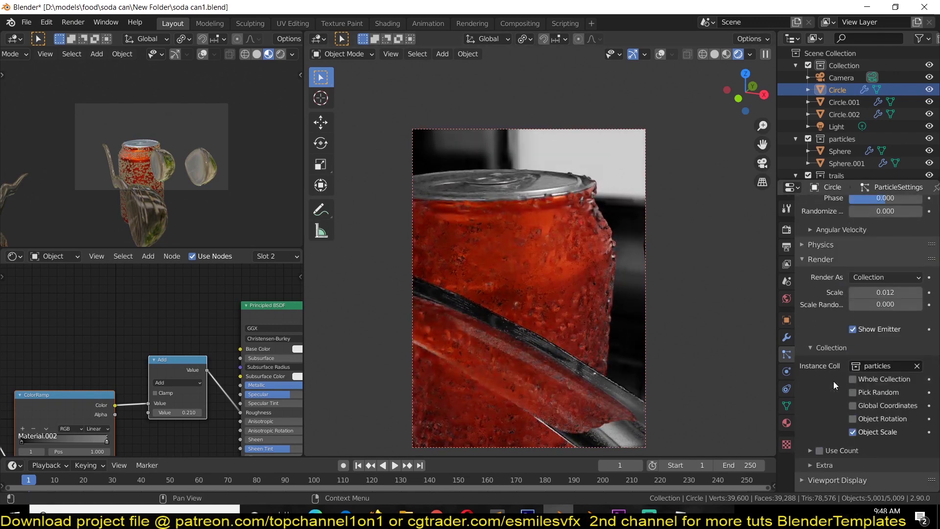
scroll(869, 389, up, 3)
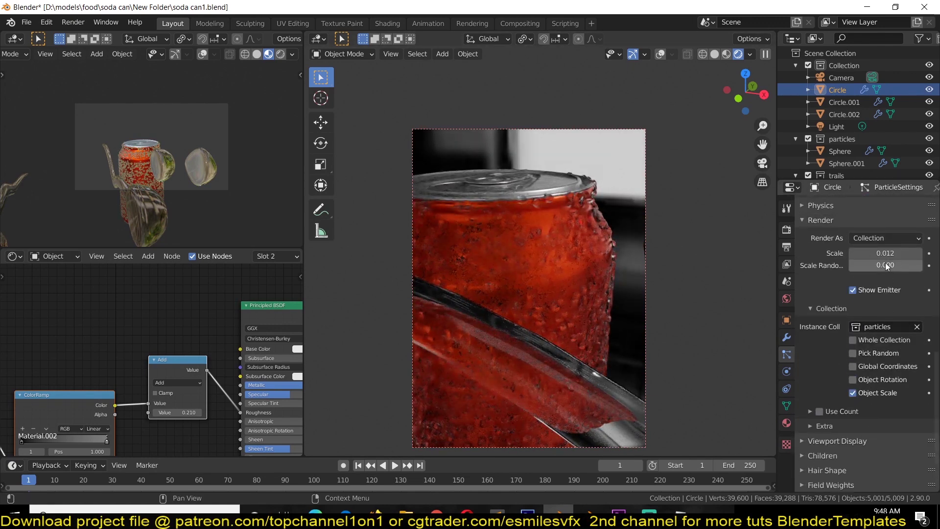
mouse_move(886, 265)
mouse_down()
mouse_move(913, 265)
mouse_move(898, 265)
mouse_up()
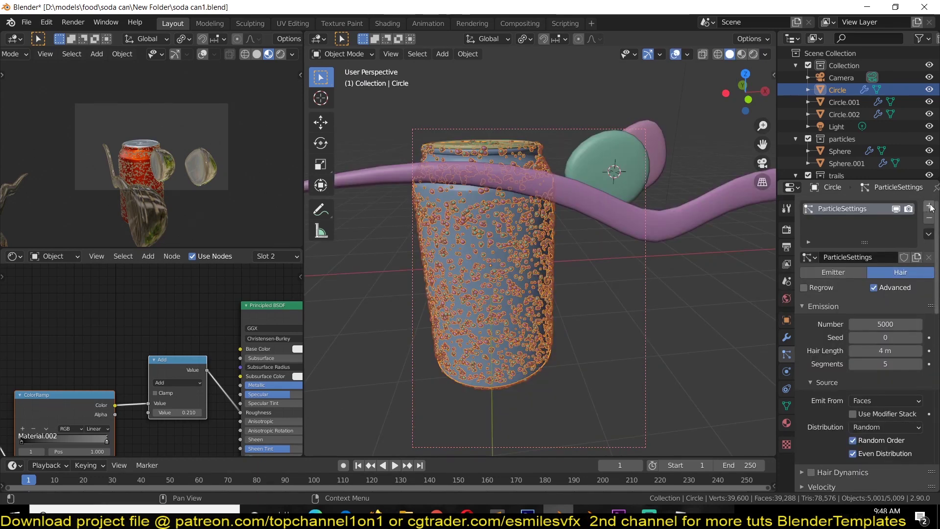
Add a second particle system to the can and give it an independent copy of the existing ParticleSettings.
click(931, 207)
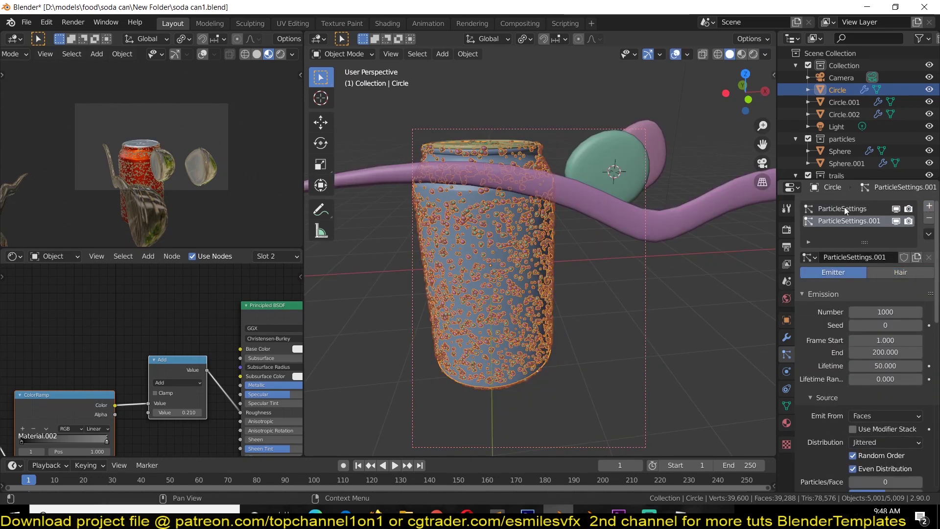
click(845, 204)
click(849, 220)
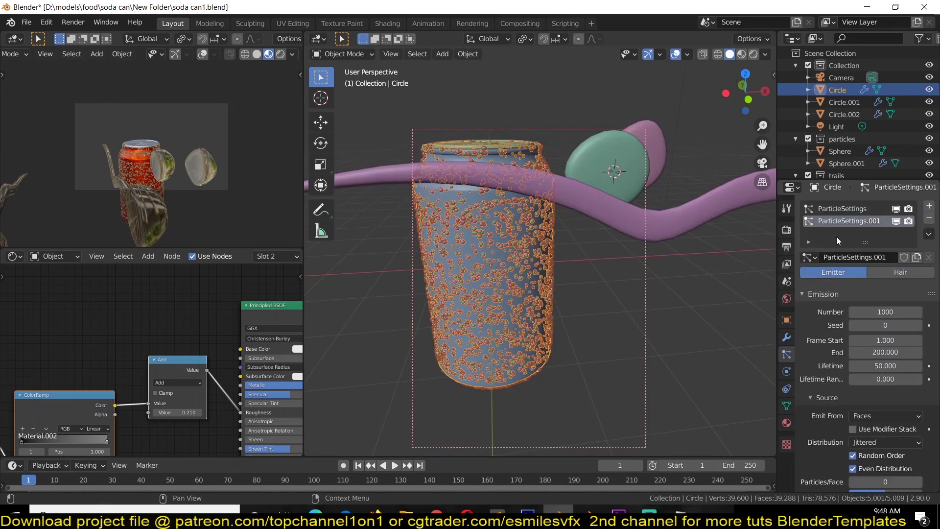
click(806, 257)
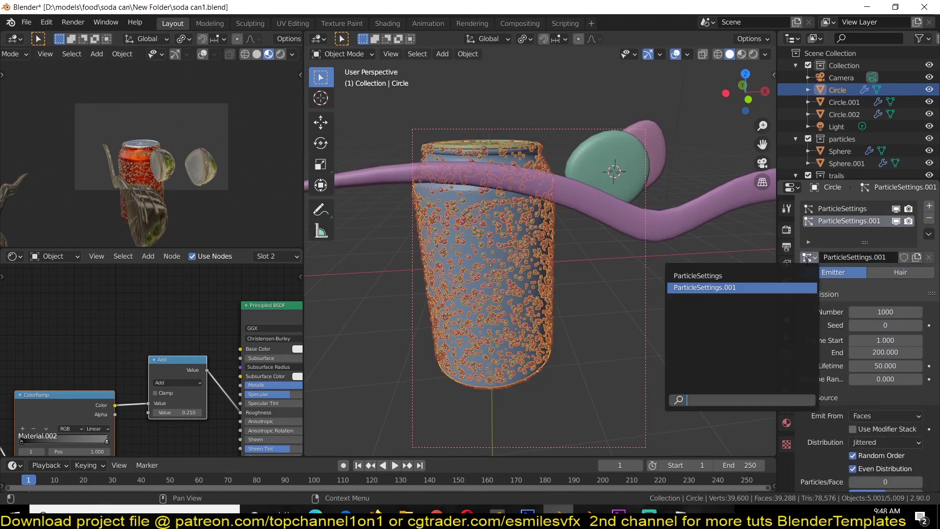
click(764, 275)
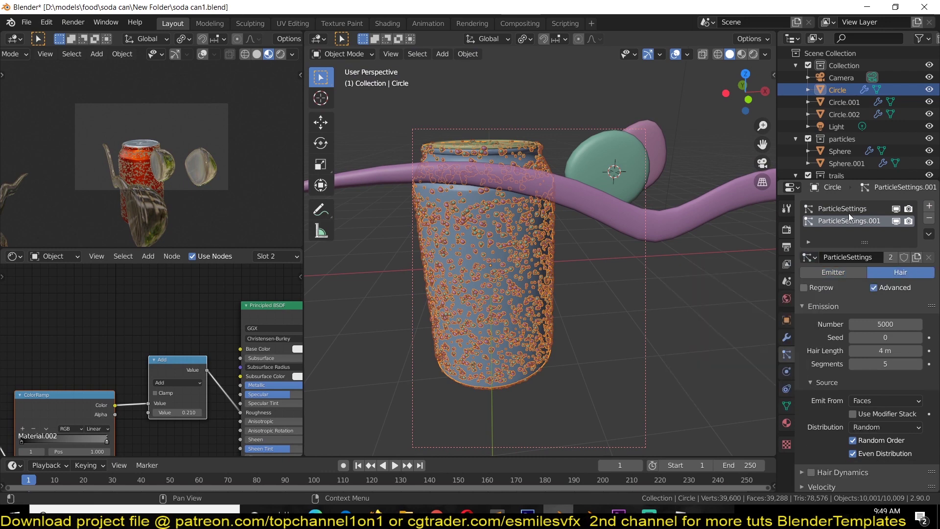
click(891, 259)
Change the new particle system's instance collection to trails.
scroll(807, 405, down, 20)
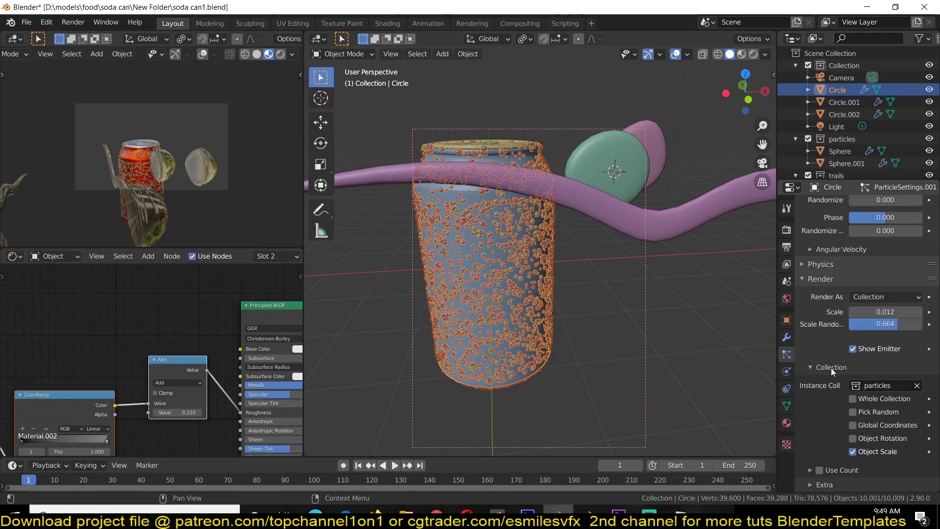
scroll(834, 375, down, 4)
scroll(835, 375, up, 4)
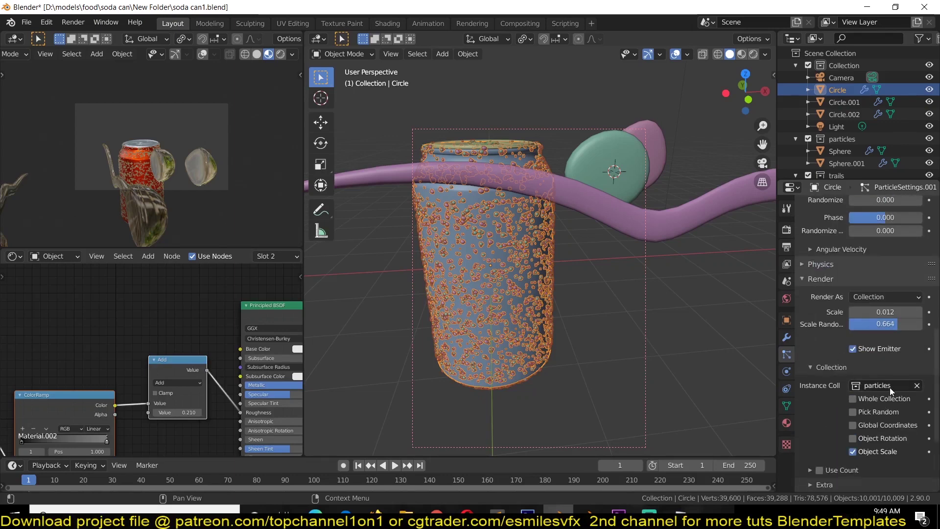
click(853, 388)
click(833, 283)
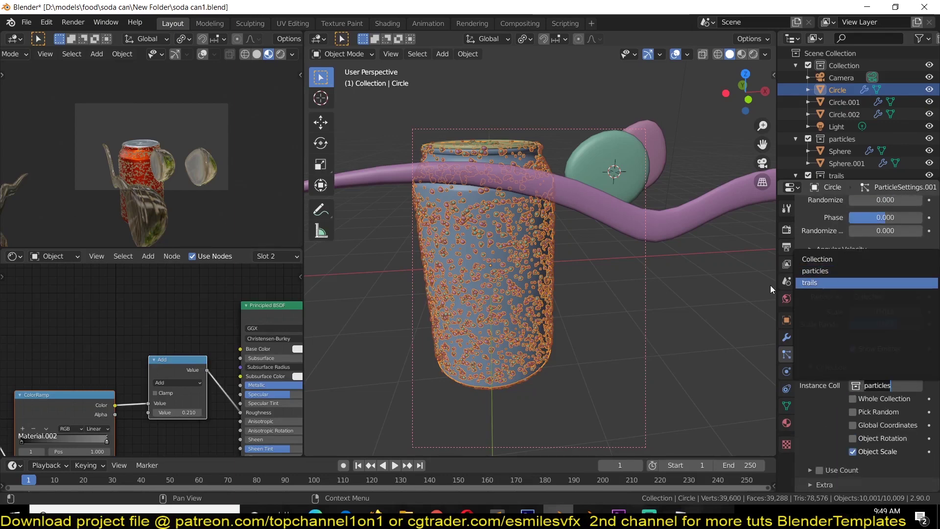
scroll(557, 289, up, 4)
scroll(556, 309, down, 3)
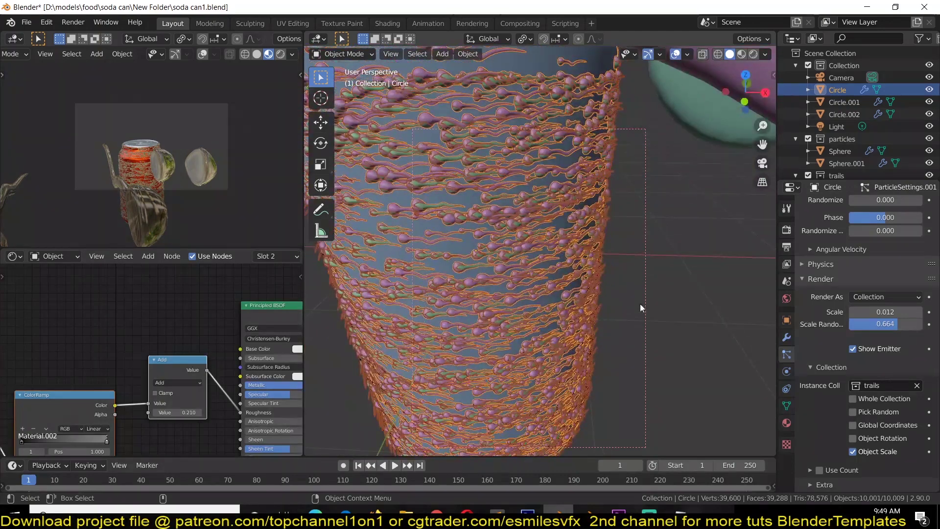
Toggle the trails particle system's viewport display for comparison and set its seed to 1.
middle_drag(490, 236, 506, 219)
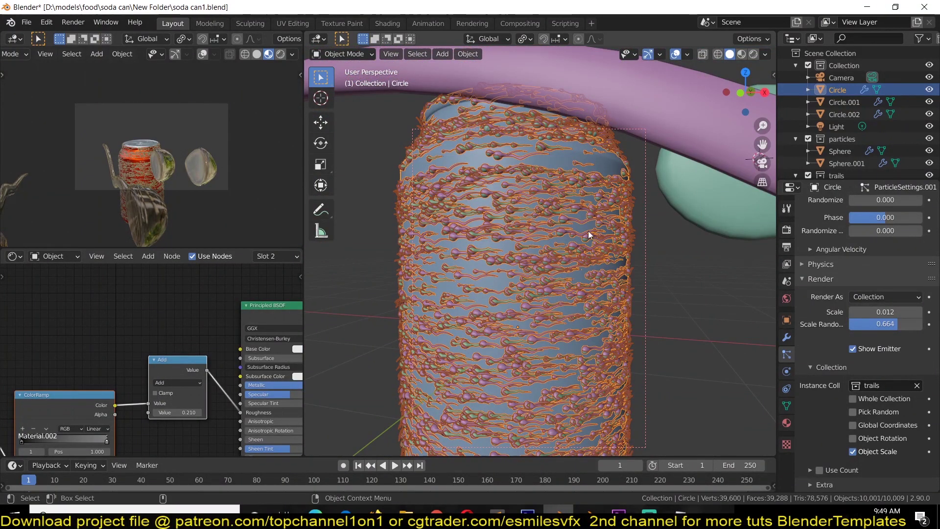
scroll(589, 235, up, 1)
scroll(808, 266, up, 1)
scroll(479, 259, up, 3)
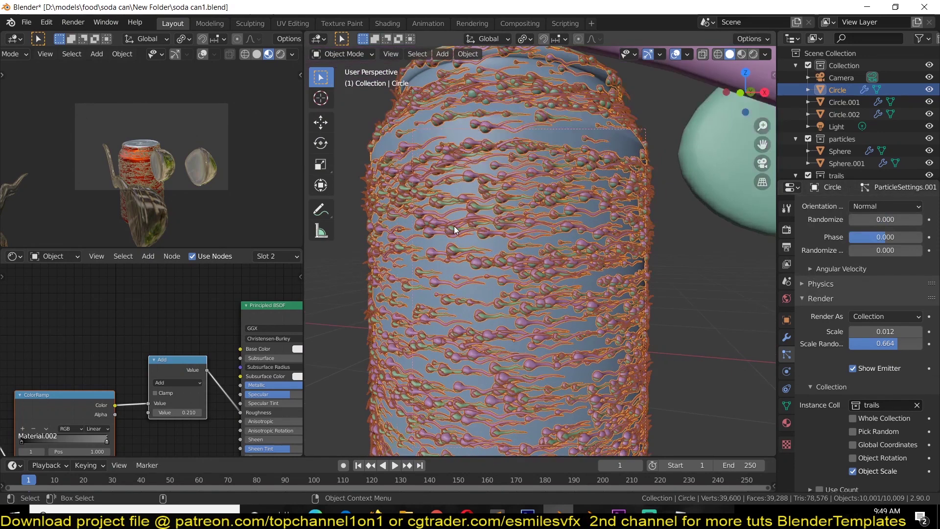
scroll(890, 296, up, 8)
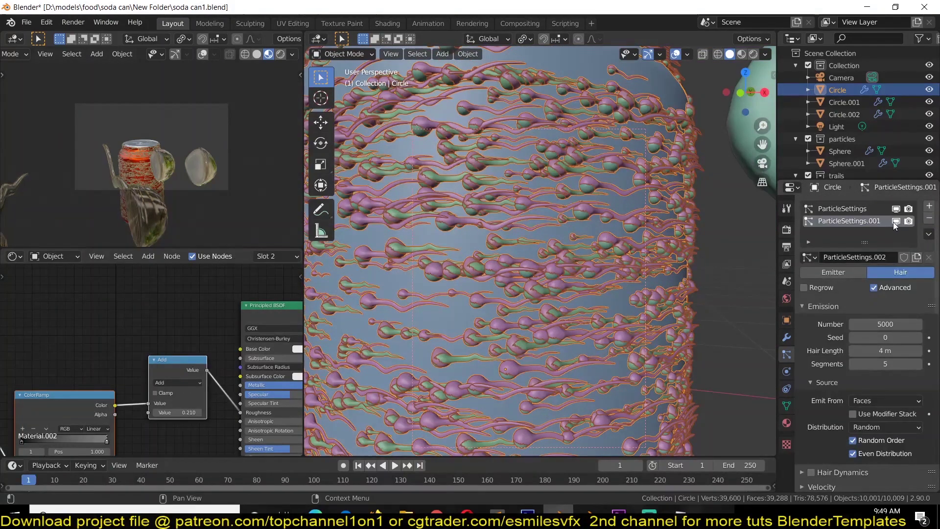
click(898, 221)
click(898, 221)
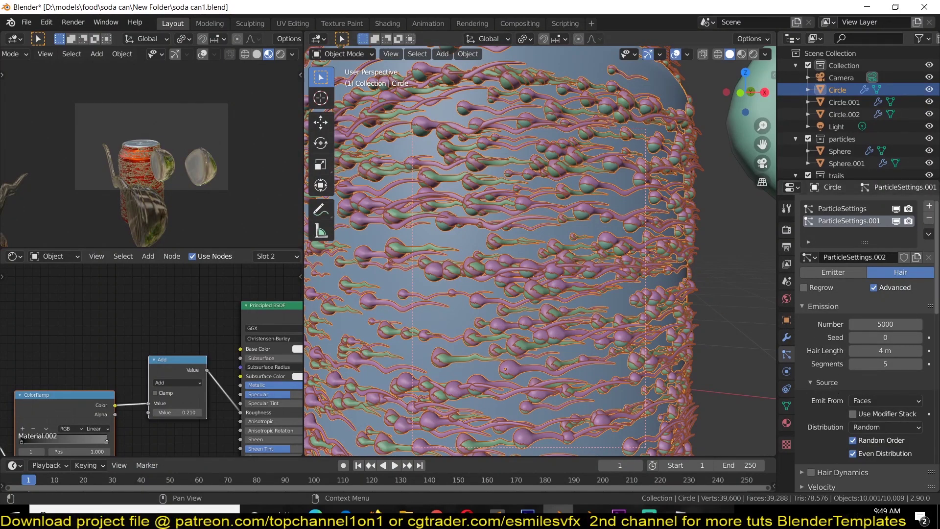
click(919, 338)
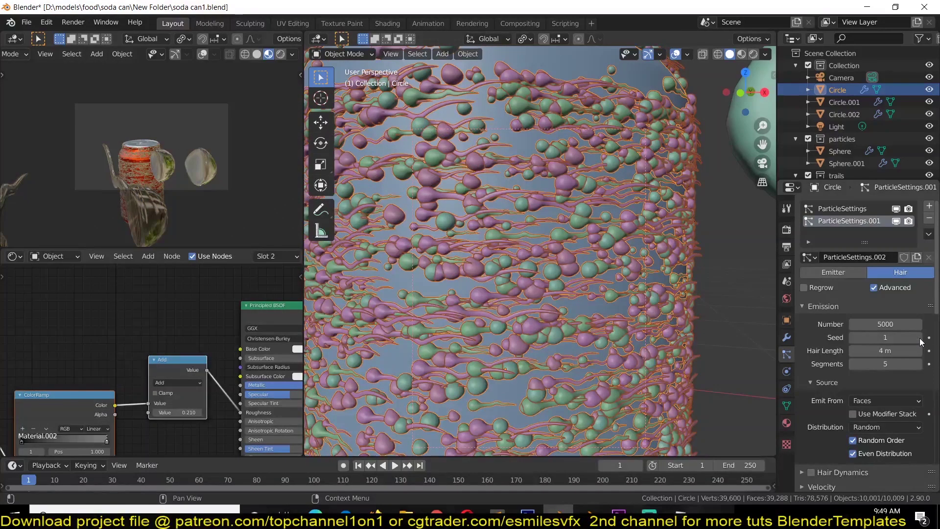
middle_drag(386, 267, 560, 259)
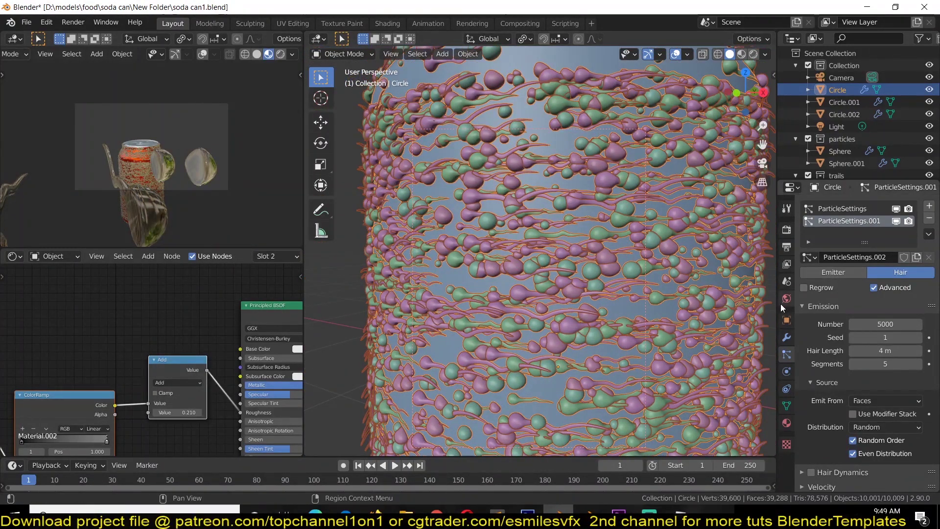
Set the emission number of the trails particle system to 1000.
text(10)
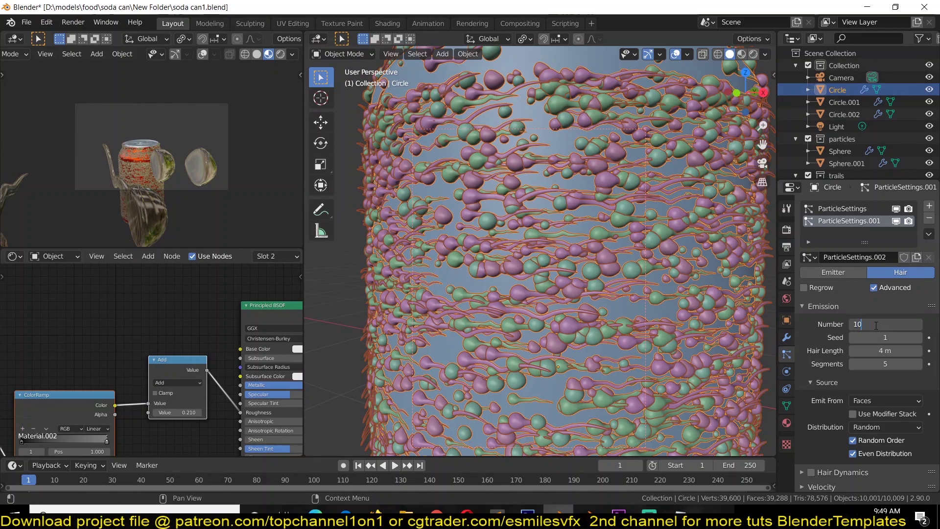
text(00)
key(Return)
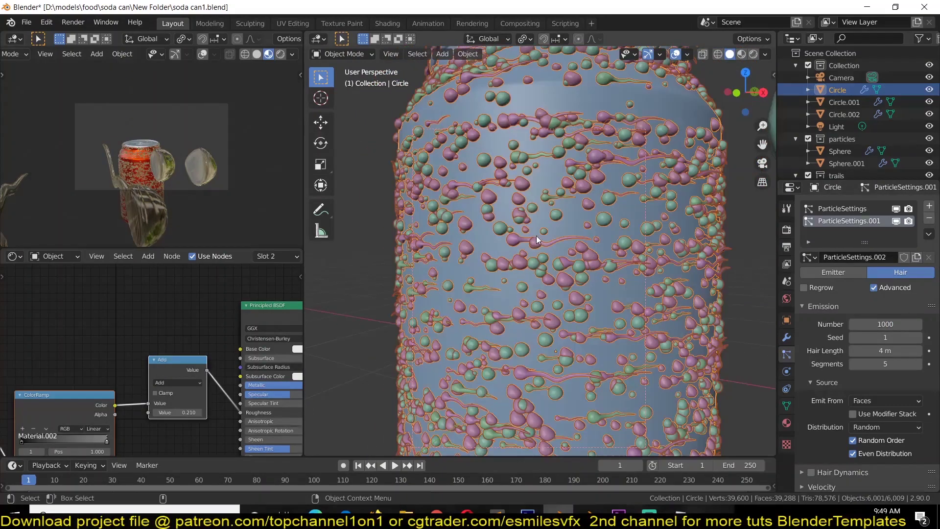
scroll(621, 184, down, 6)
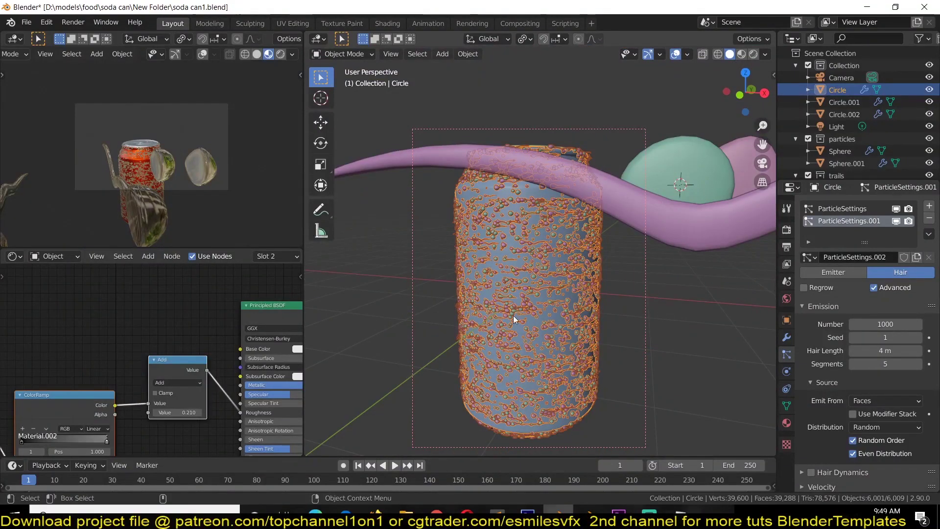
scroll(514, 315, up, 5)
Rotate the trails to run vertically with a phase of 0.474 and a phase randomness of 0.118.
scroll(842, 425, down, 5)
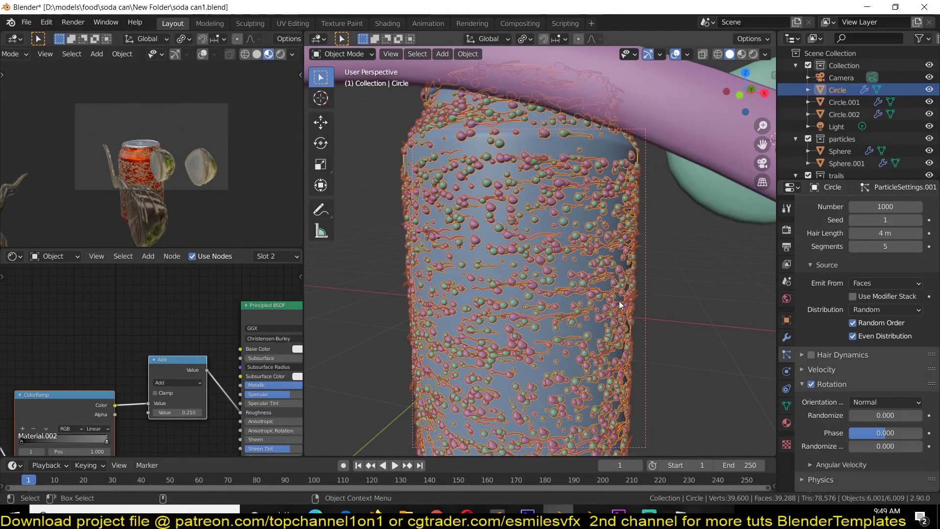
scroll(847, 405, down, 5)
scroll(797, 387, down, 2)
scroll(824, 416, up, 5)
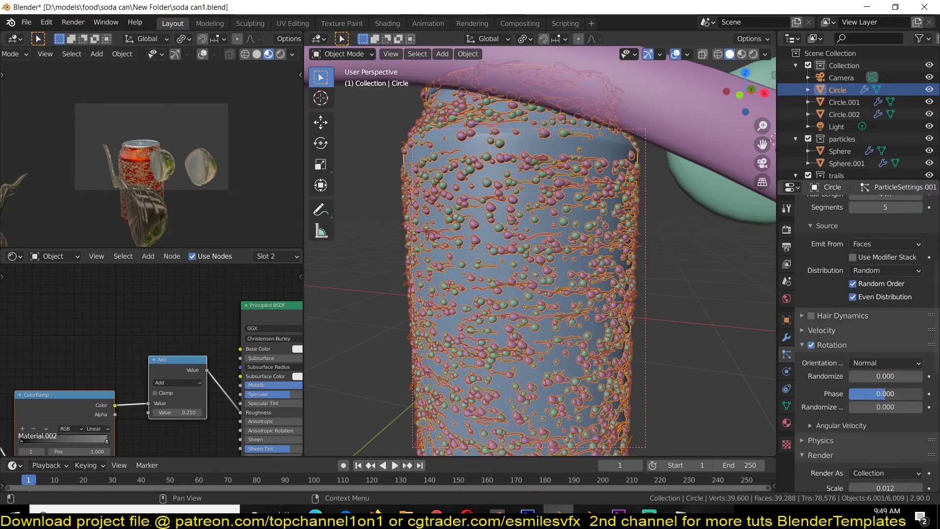
mouse_move(877, 394)
mouse_down()
mouse_move(908, 393)
mouse_move(882, 407)
mouse_up()
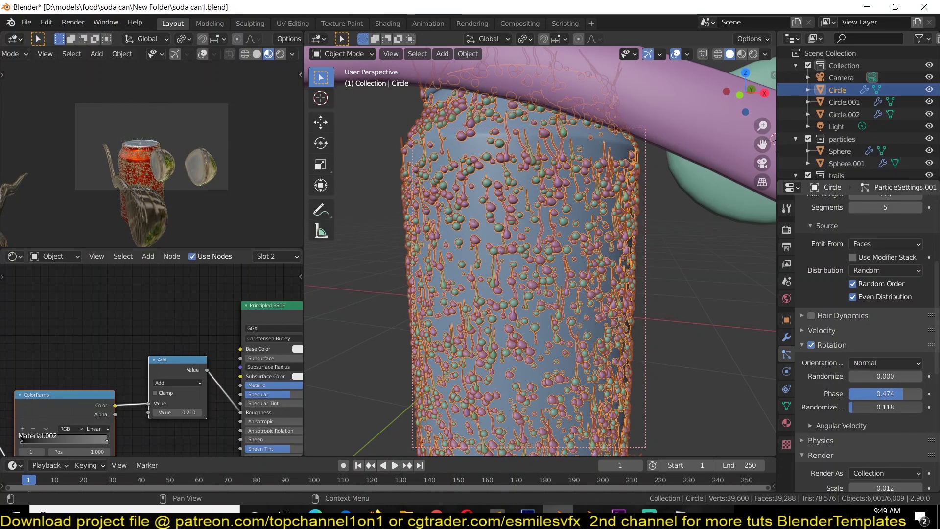
Increase the trail particles' render scale to 0.017.
scroll(881, 333, down, 8)
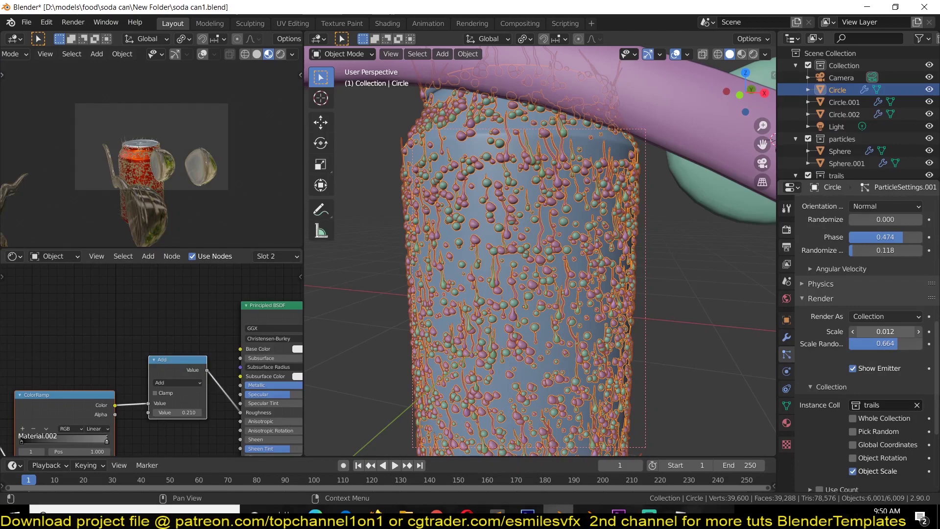
mouse_move(886, 331)
mouse_down()
mouse_move(911, 331)
mouse_move(891, 332)
mouse_up()
scroll(619, 369, down, 4)
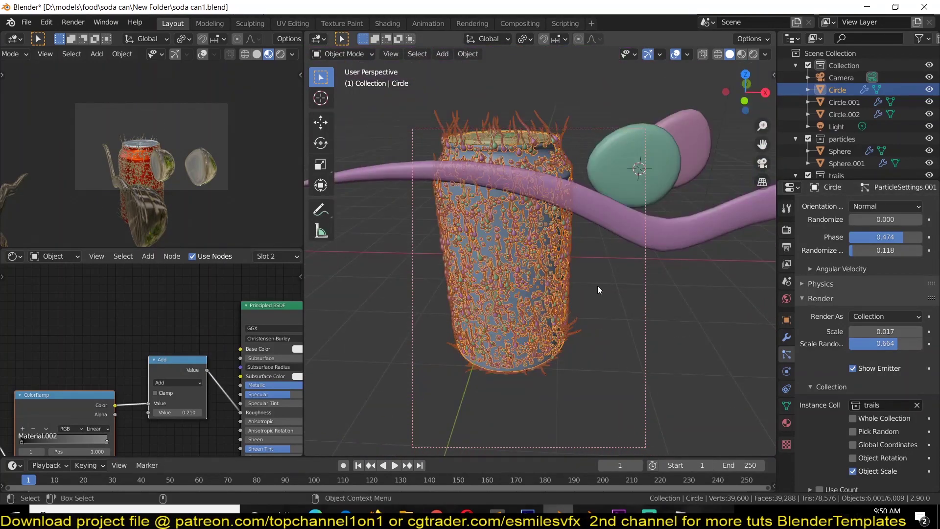
Inspect the droplet trails around the can's top rim and bottom edge from several angles.
shift+middle_drag(598, 286, 624, 393)
scroll(624, 392, up, 4)
middle_drag(470, 201, 426, 175)
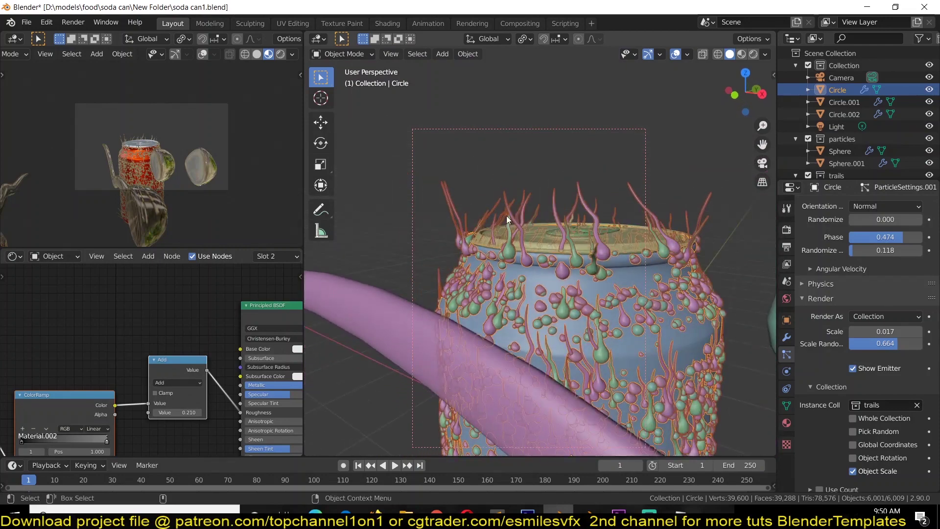
middle_drag(506, 215, 461, 192)
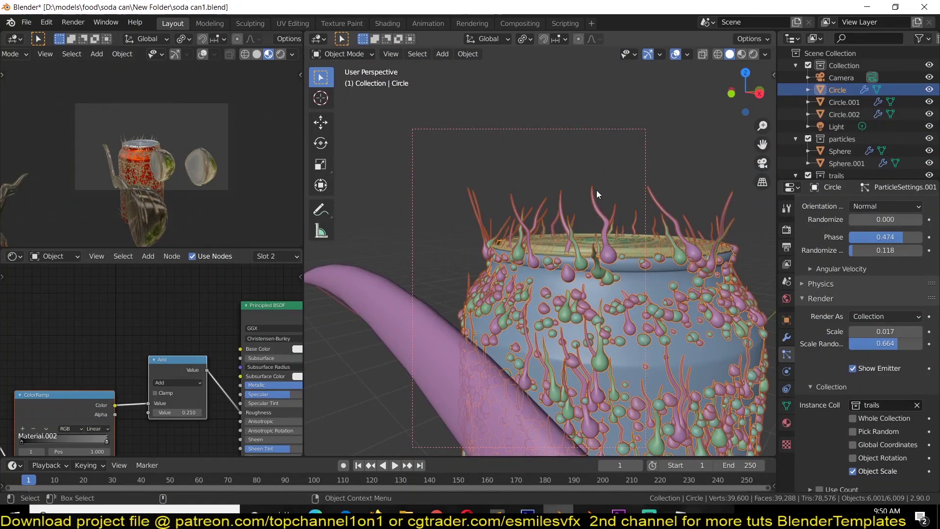
scroll(599, 234, down, 3)
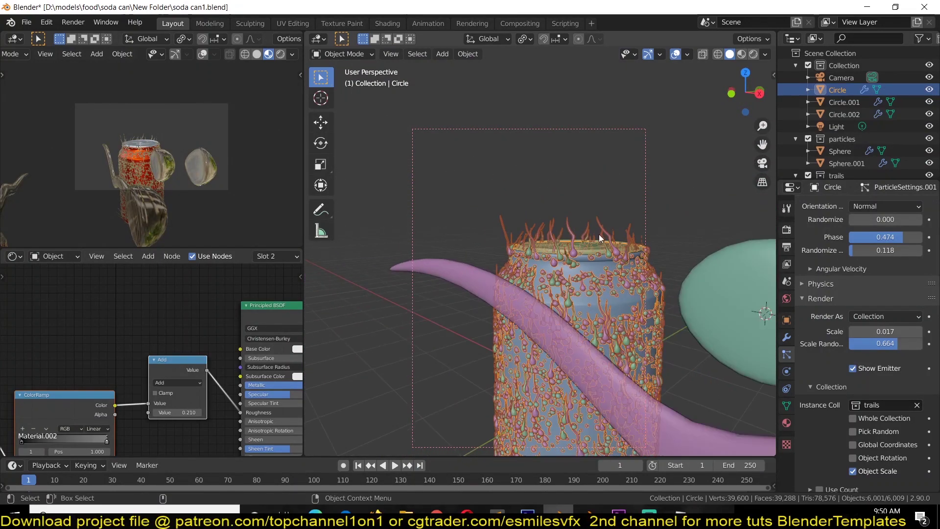
shift+middle_drag(598, 235, 570, 106)
shift+middle_drag(618, 387, 644, 342)
shift+middle_drag(571, 90, 566, 136)
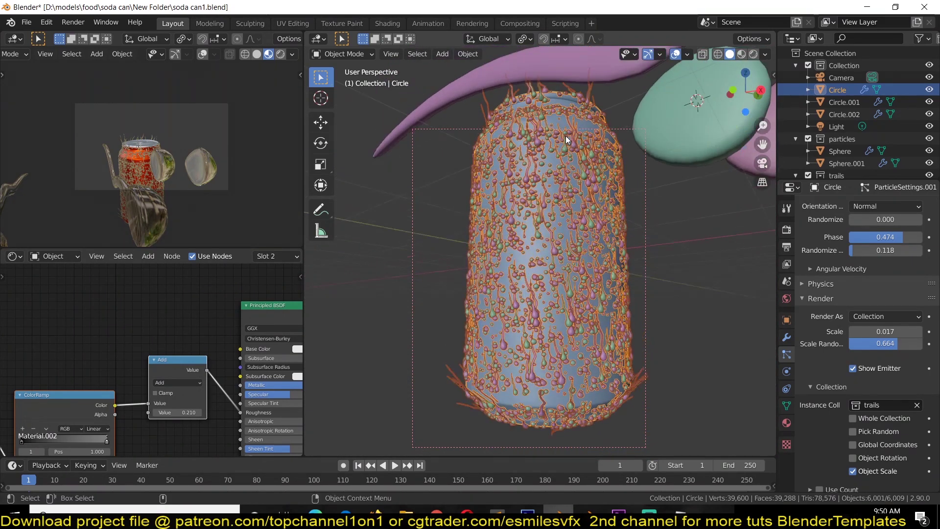
Switch to Windows Photo Viewer, examine the droplets along the reference can's top, sides and base, and close the image.
key(alt+Tab)
drag(343, 372, 544, 167)
scroll(432, 309, down, 3)
scroll(335, 339, up, 3)
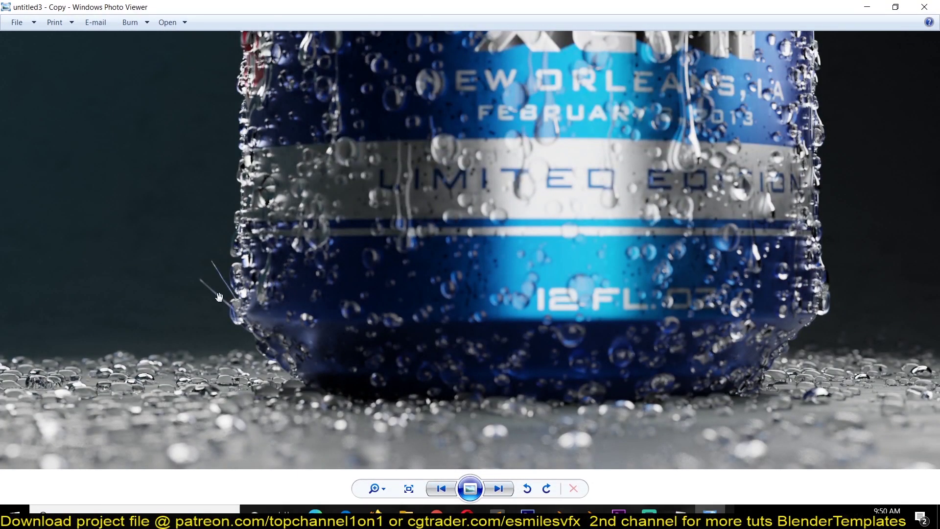
scroll(238, 295, down, 4)
drag(313, 203, 329, 351)
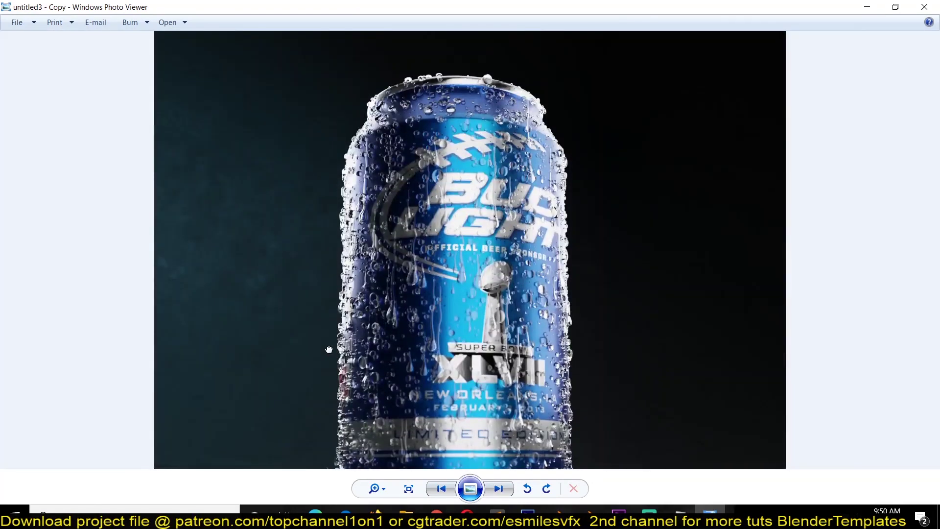
drag(375, 266, 377, 141)
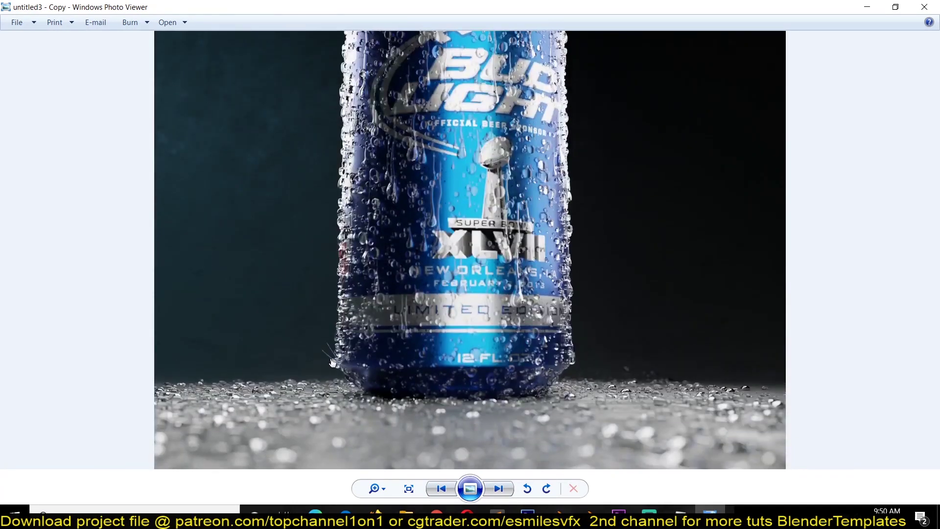
drag(510, 204, 511, 341)
click(884, 7)
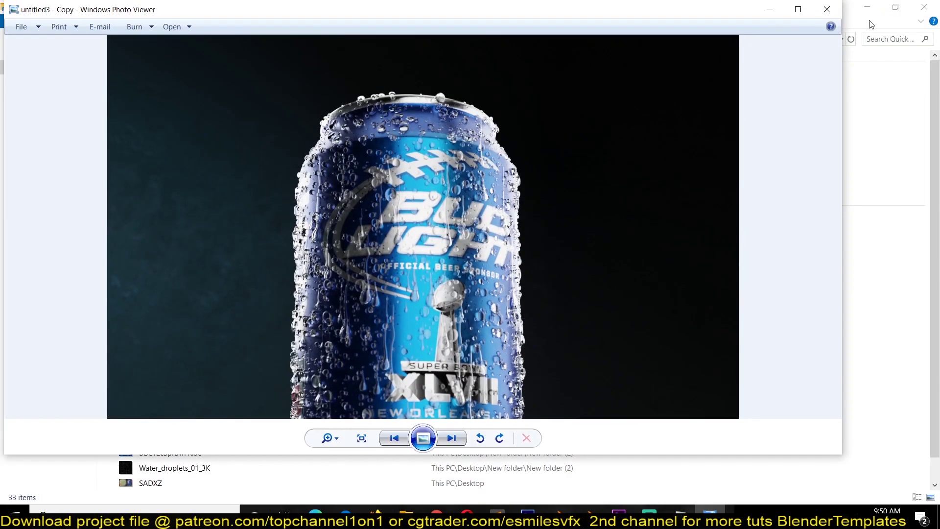
click(827, 10)
Switch to the Blender window with the soda can water droplets project and open the can's mesh data with its vertex groups.
click(589, 511)
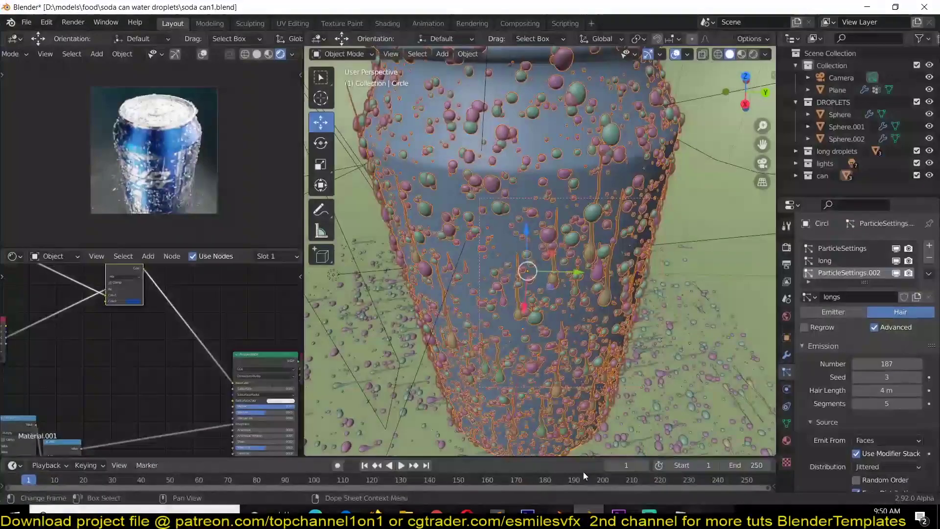
middle_drag(484, 294, 542, 269)
scroll(542, 269, down, 5)
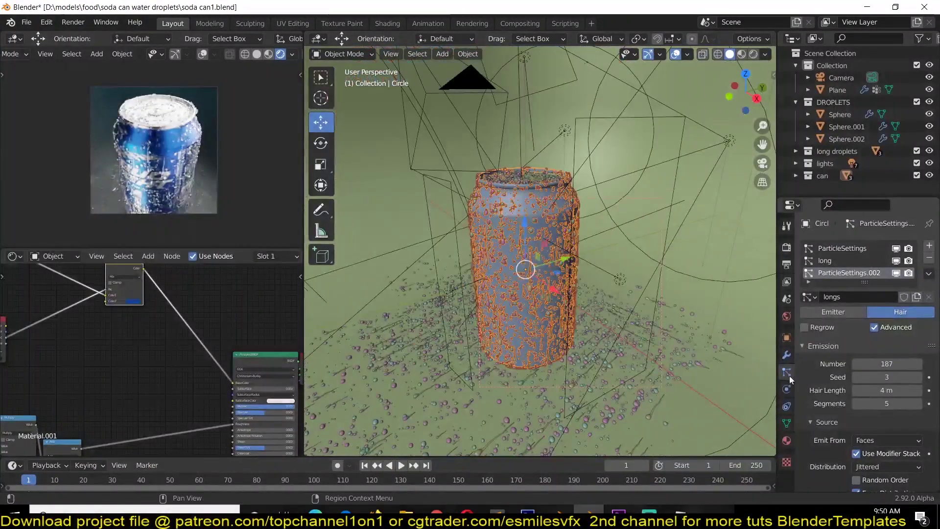
click(787, 355)
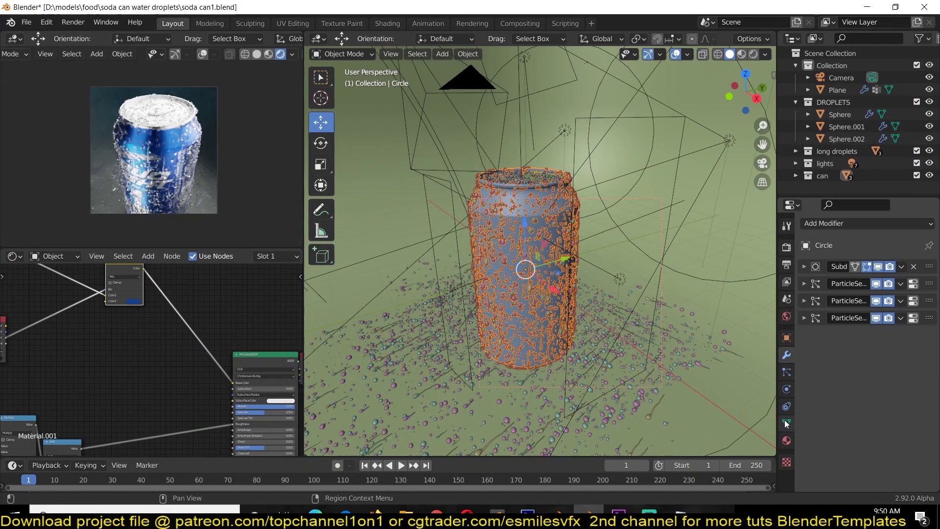
click(786, 423)
Remove the can's existing vertex group and enter Edit Mode on its mesh.
scroll(620, 286, up, 2)
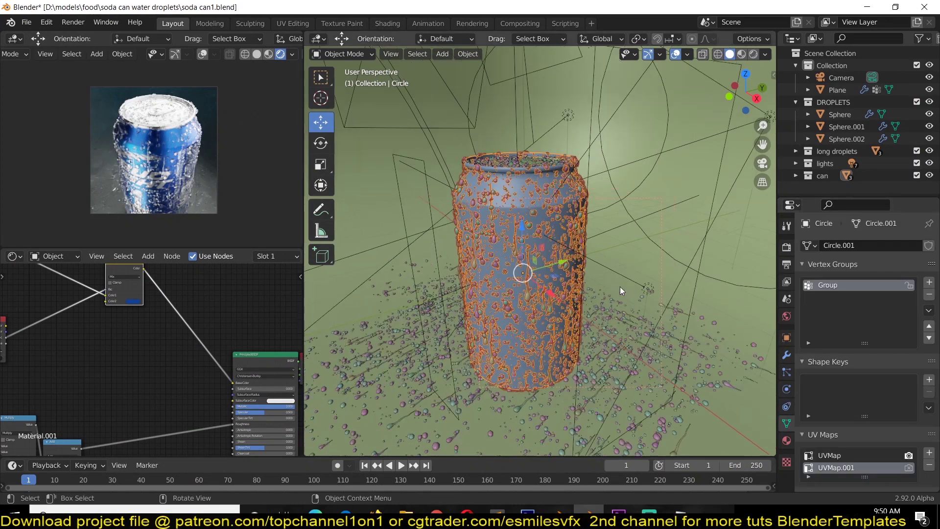
click(929, 294)
key(Tab)
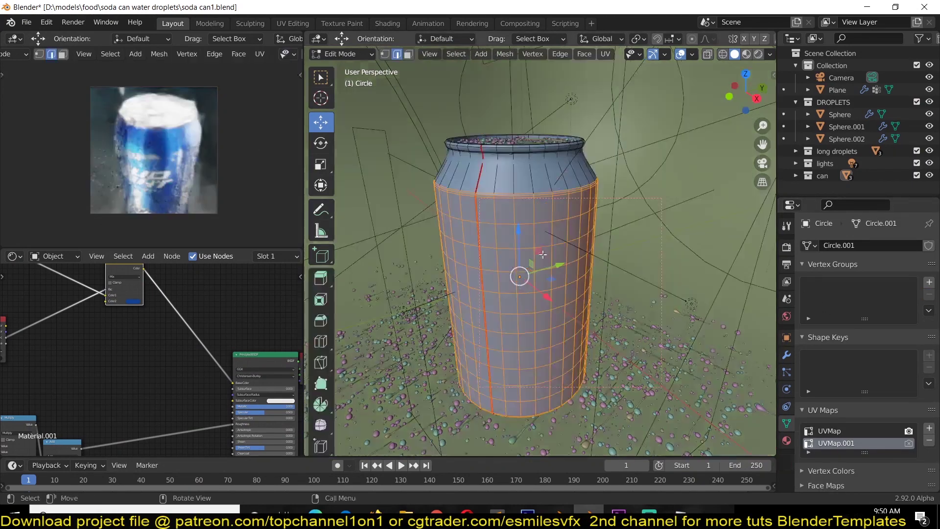
Select only the faces of the can's body between the shoulder and base, through the mesh in front wireframe view.
middle_drag(544, 205, 537, 285)
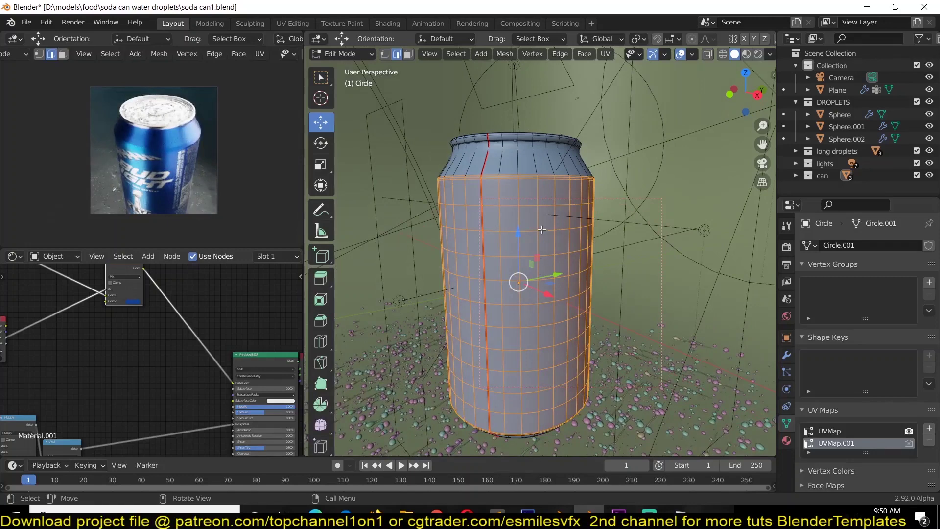
middle_drag(541, 229, 544, 198)
key(alt+a)
key(shift+z)
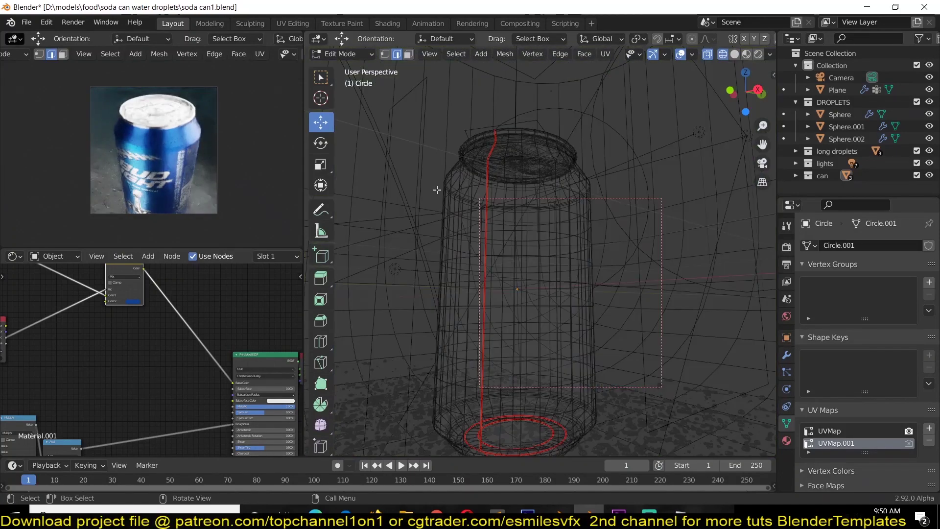
key(3)
key(KP_1)
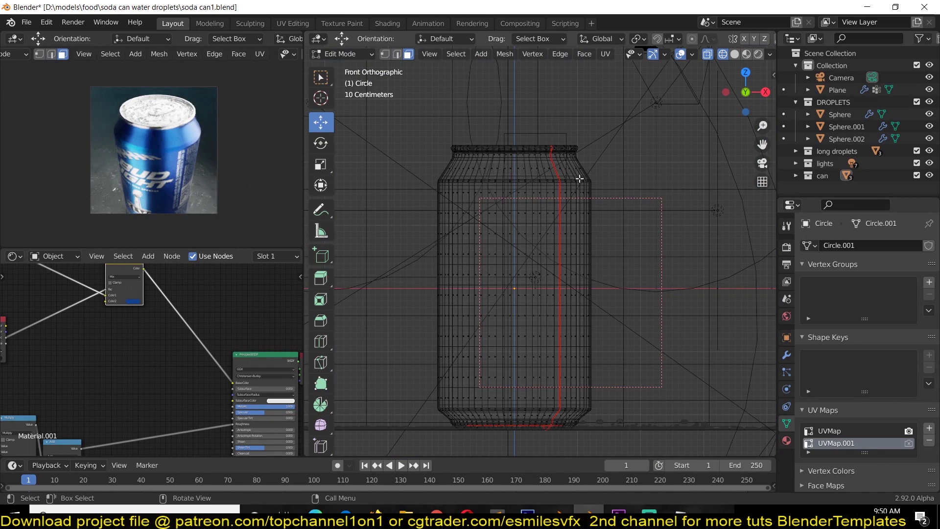
drag(407, 189, 662, 389)
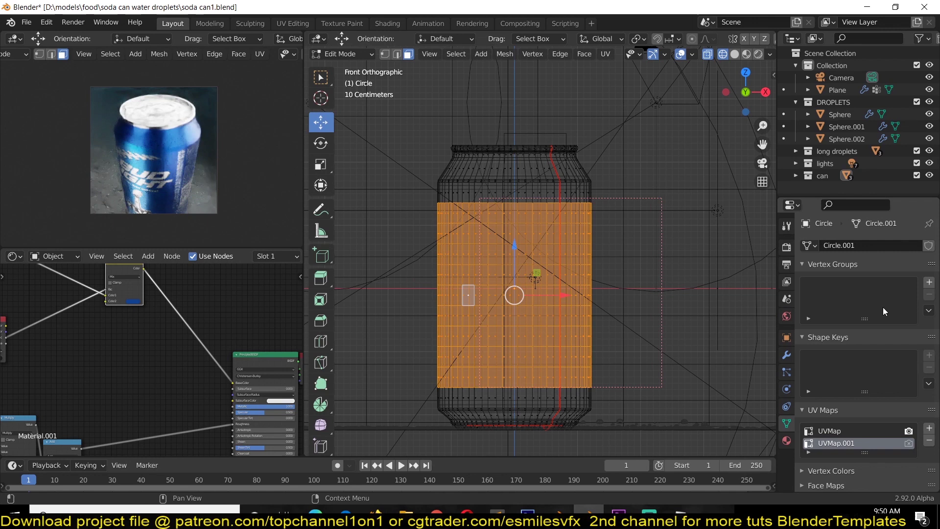
Add a vertex group, assign the selected body faces to it, and return to Object Mode with solid shading.
click(929, 282)
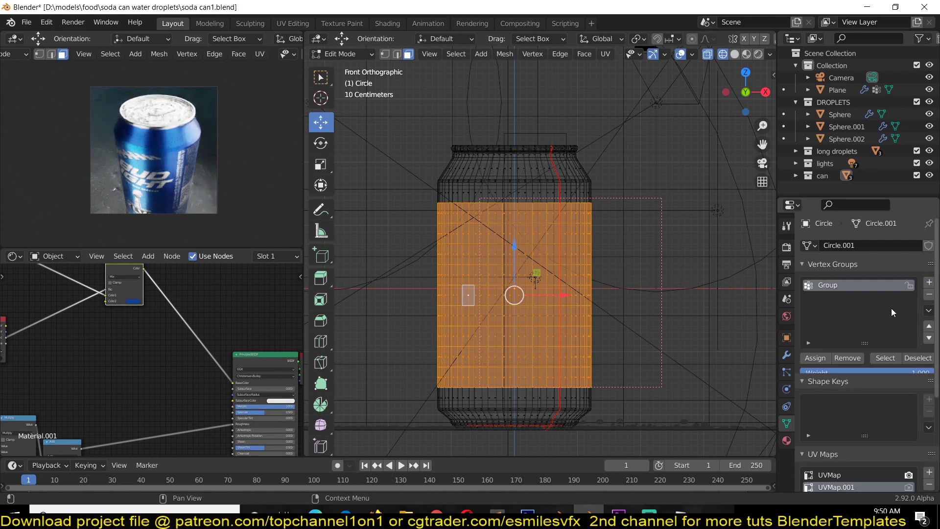
click(815, 358)
key(Tab)
middle_drag(585, 308, 584, 304)
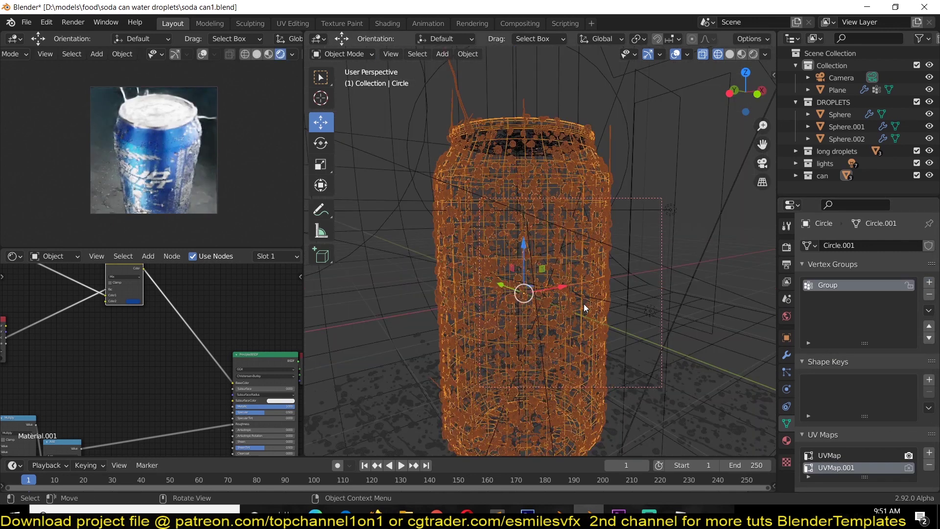
key(z)
click(686, 304)
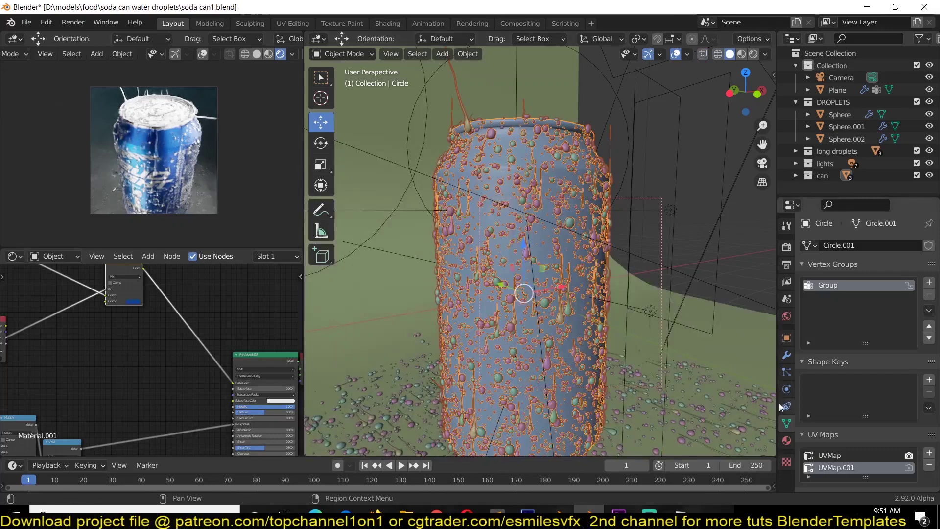
Set the vertex group named Group as the Density group of the long droplets particle system.
click(787, 374)
scroll(827, 419, down, 15)
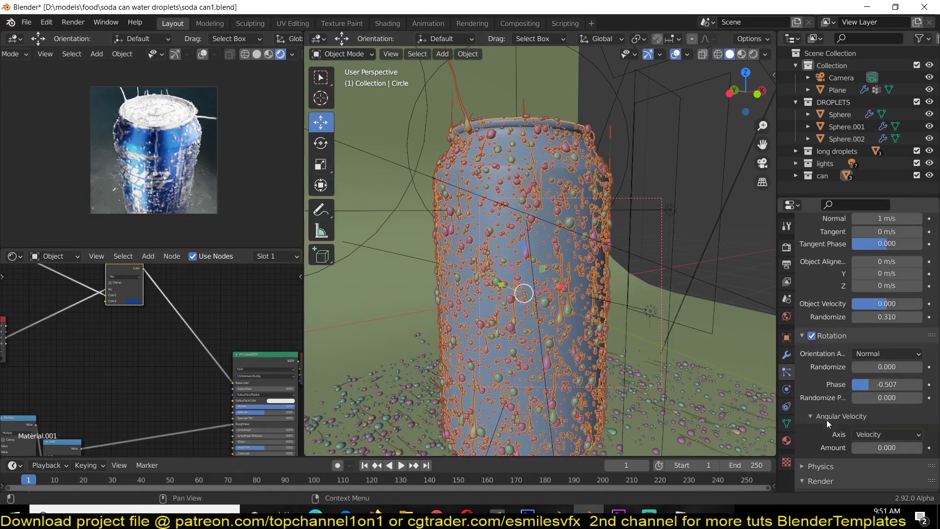
scroll(827, 419, down, 15)
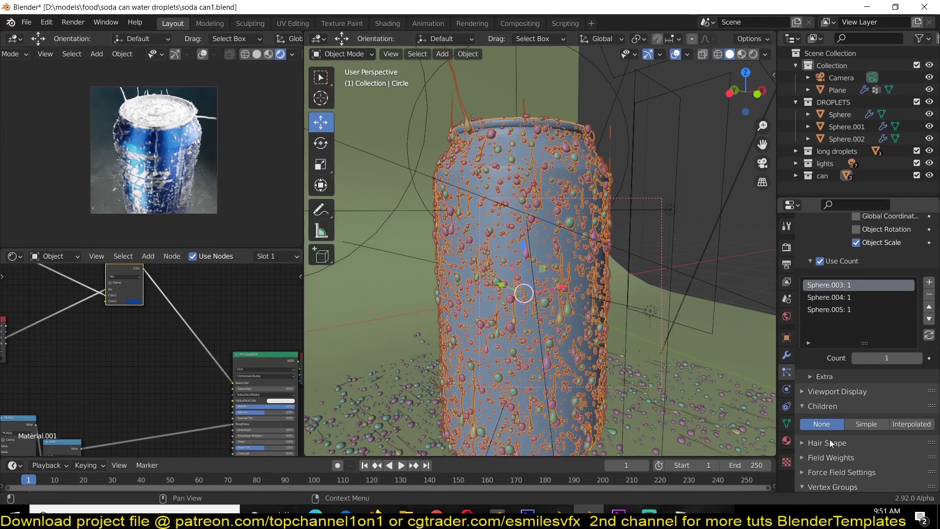
click(858, 407)
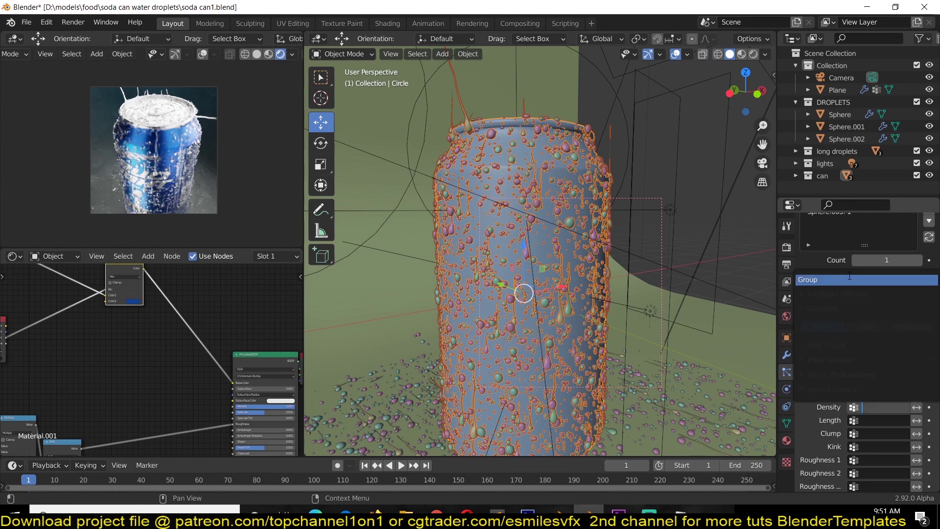
click(828, 281)
Check the trails around the can's base and shoulder and set the longs particle seed to 4.
middle_drag(509, 162, 480, 335)
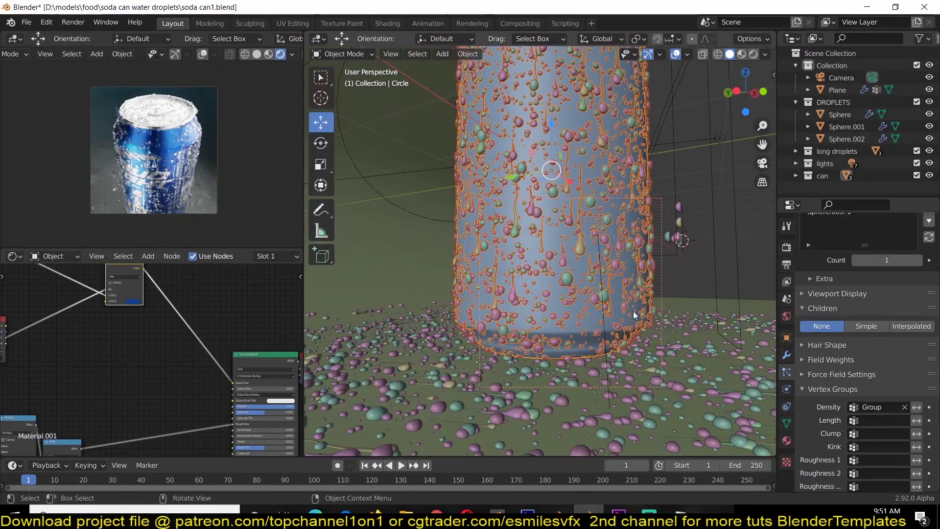
middle_drag(655, 210, 610, 324)
scroll(607, 339, up, 3)
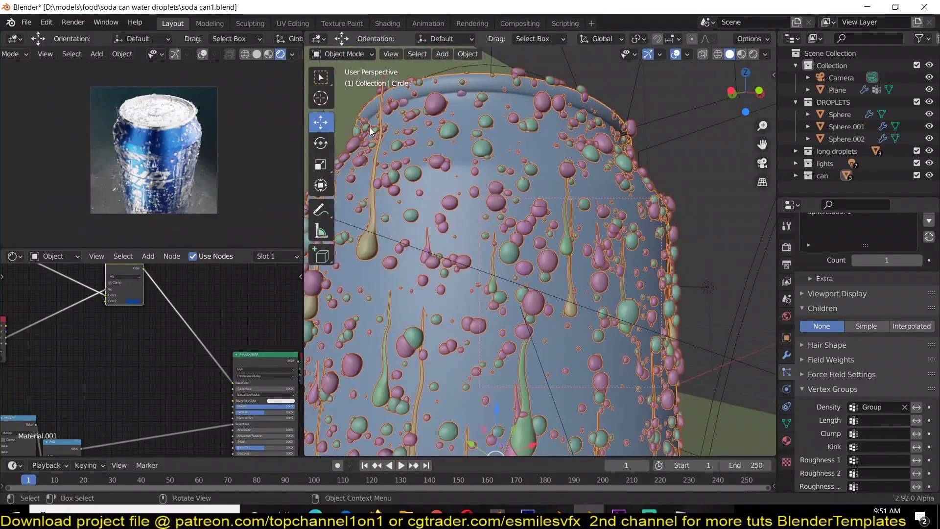
middle_drag(485, 296, 497, 295)
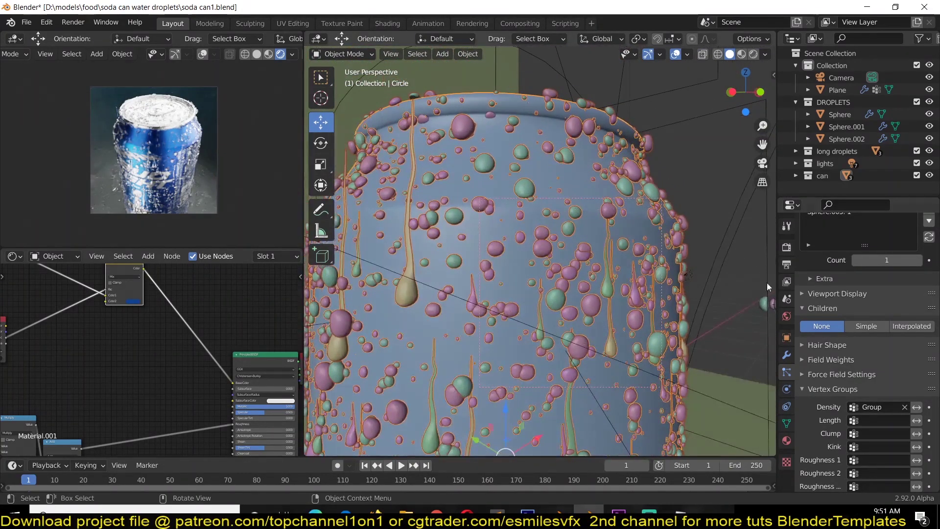
scroll(812, 338, up, 20)
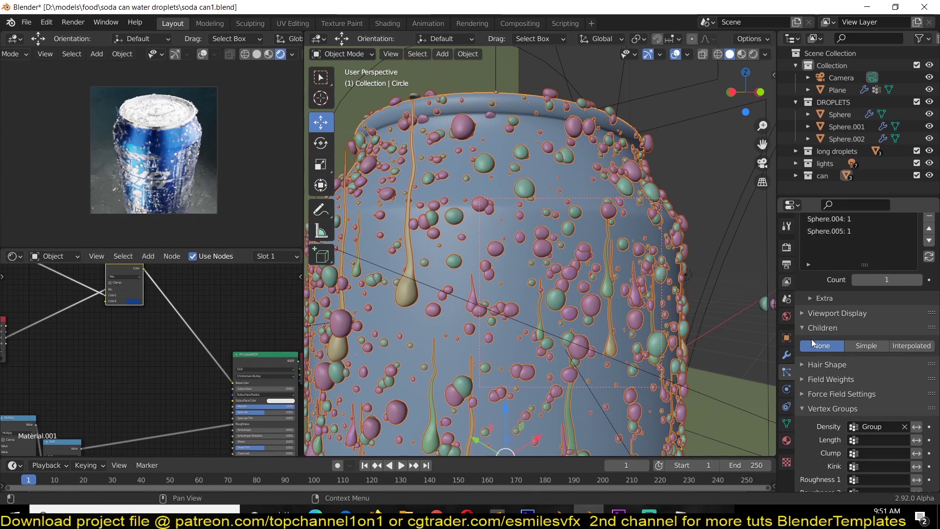
scroll(813, 338, up, 15)
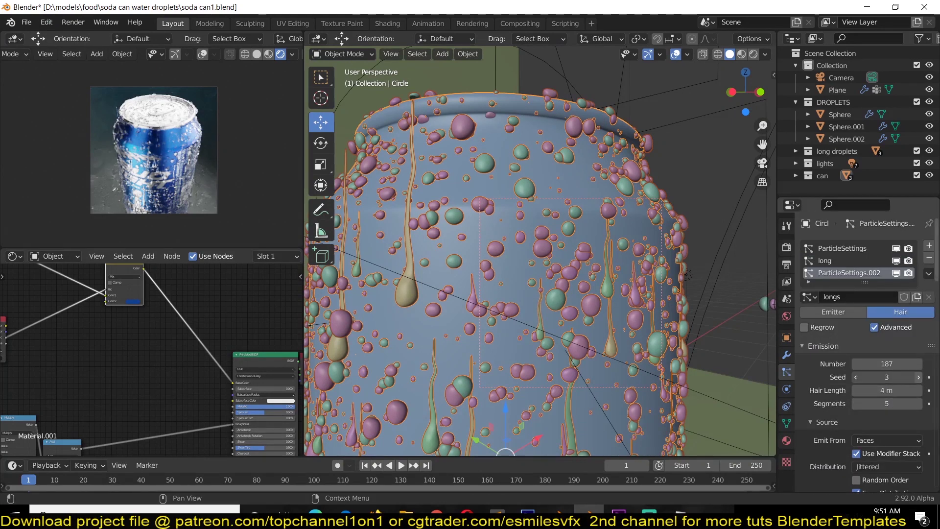
click(918, 377)
Add two single centred loop cuts around the upper part of the can's body.
middle_drag(542, 271, 655, 208)
scroll(668, 246, down, 3)
key(Tab)
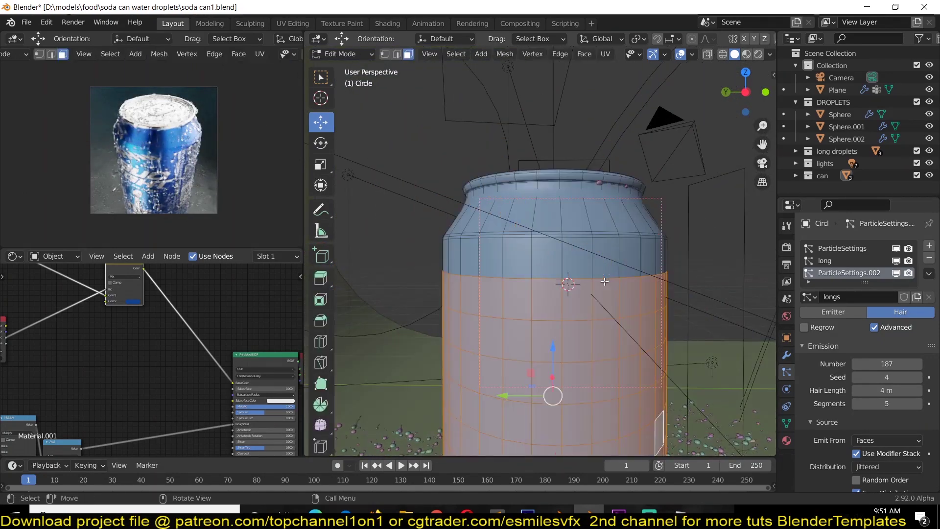
key(1)
key(ctrl+r)
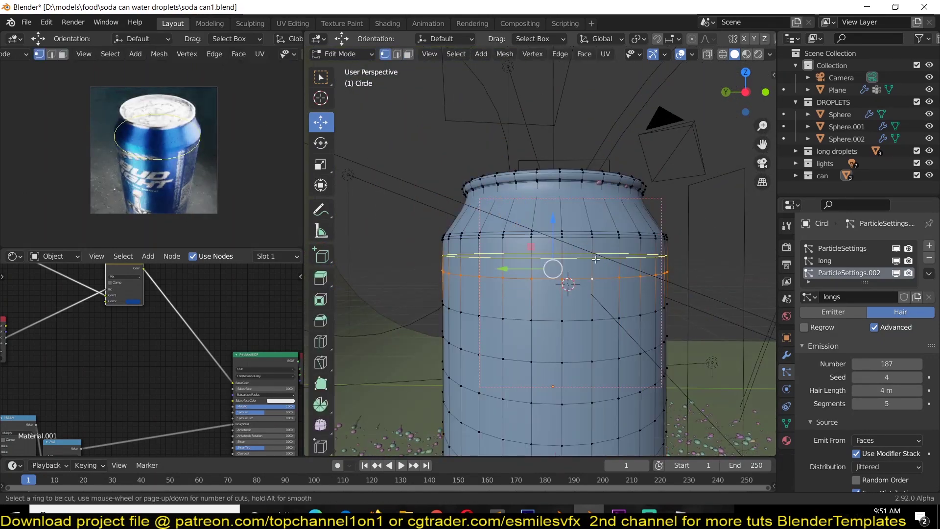
click(596, 259)
right_click(595, 259)
key(ctrl+r)
click(600, 299)
right_click(600, 299)
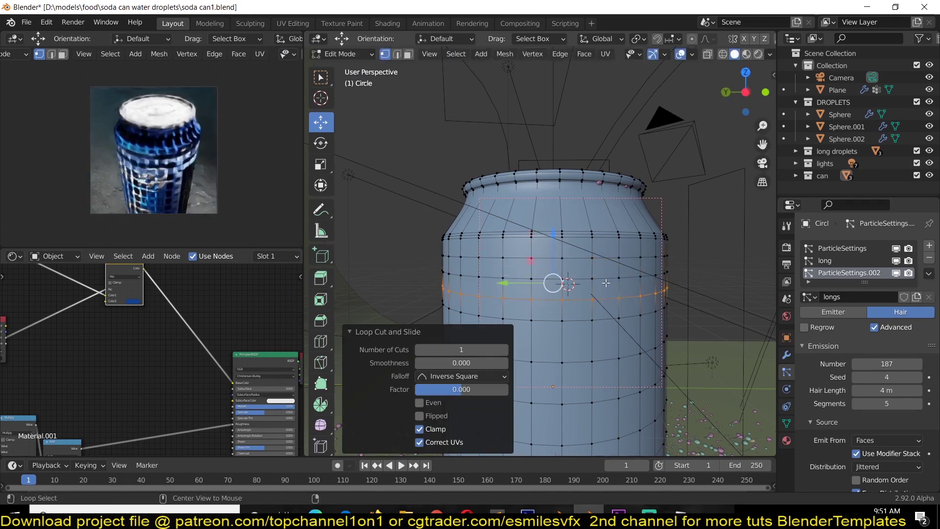
Select the two edge loops around the upper can body, open the mesh's vertex groups, and return to Object Mode.
alt+click(606, 278)
alt+shift+click(614, 258)
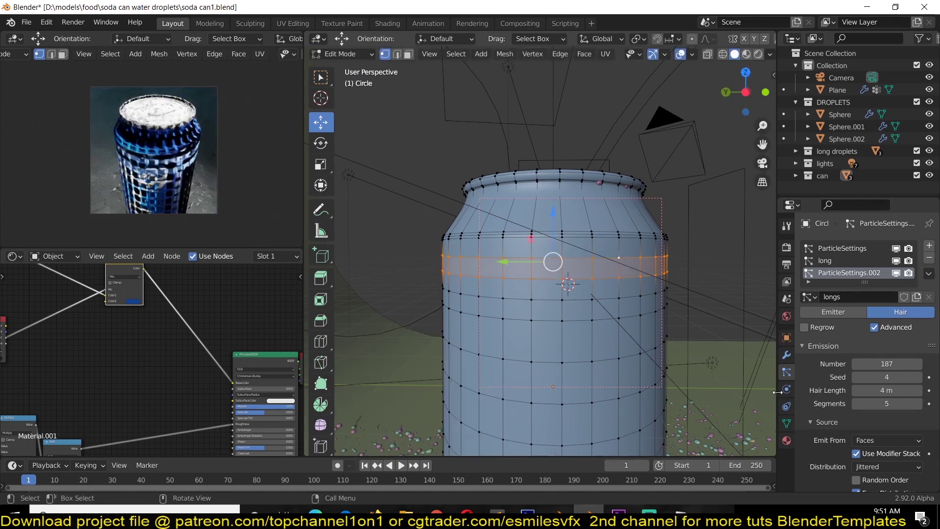
click(787, 423)
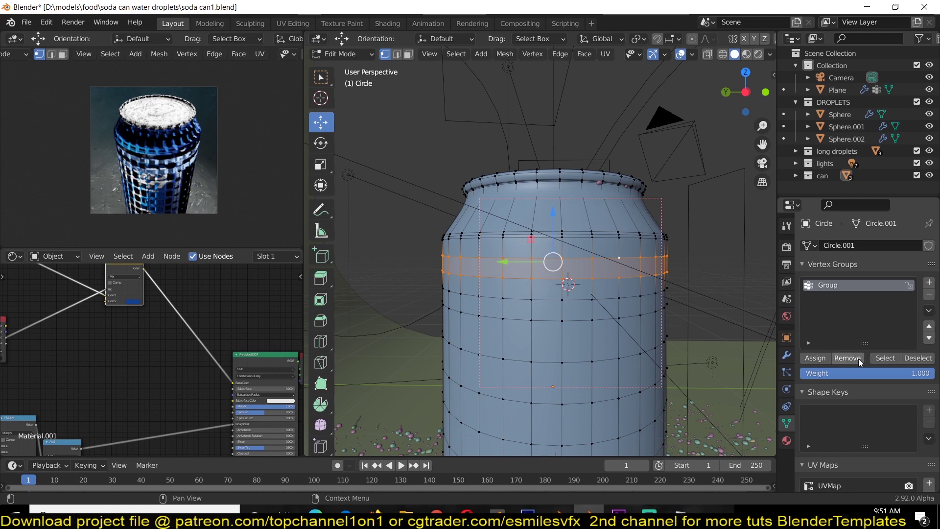
key(Tab)
middle_drag(591, 324, 503, 358)
middle_drag(507, 311, 486, 298)
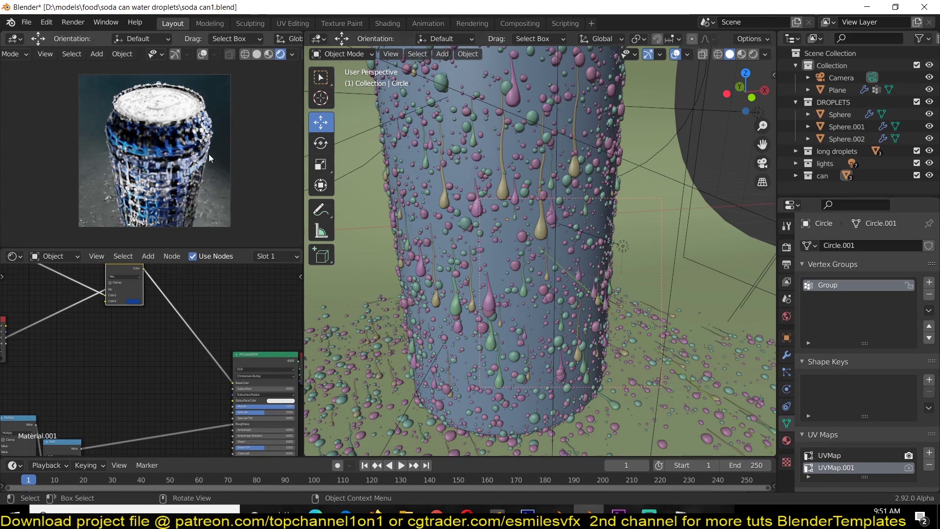
Reselect the can and undo the loop cuts on its mesh.
scroll(519, 210, down, 6)
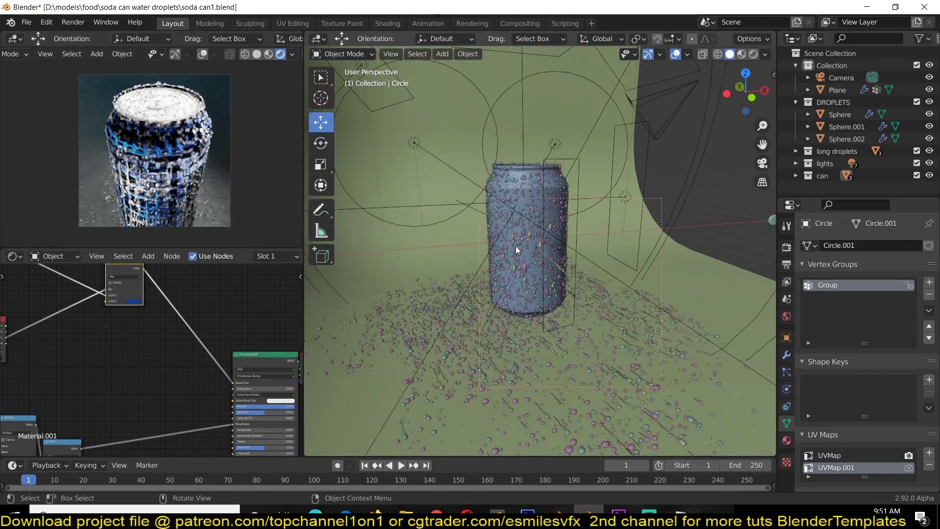
middle_drag(508, 257, 457, 281)
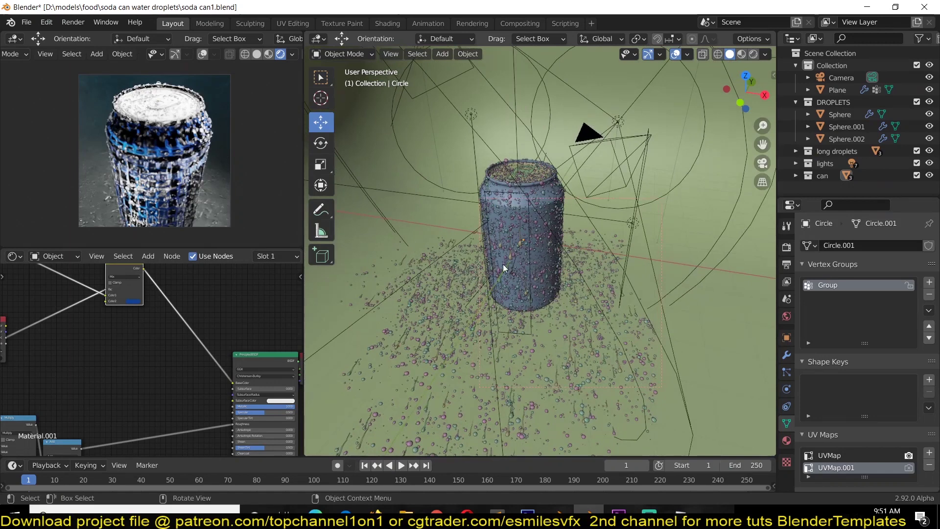
scroll(503, 264, up, 4)
click(542, 175)
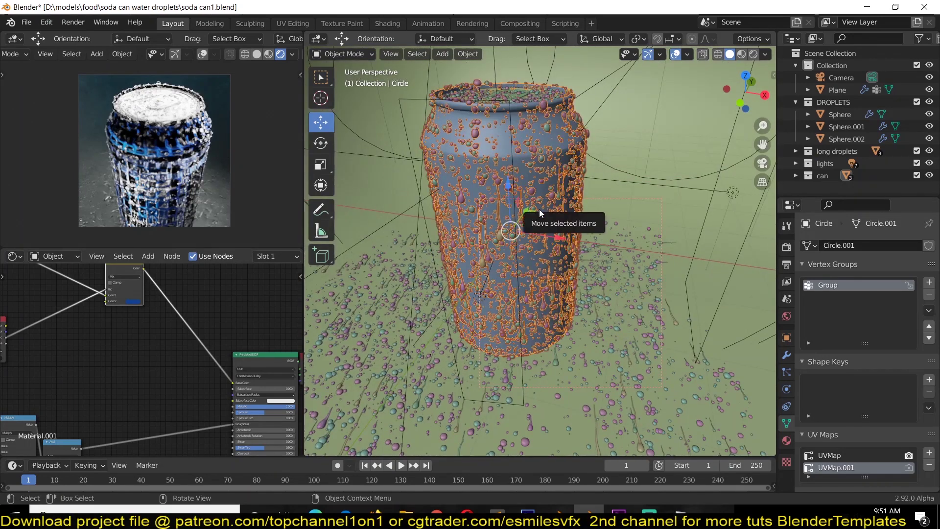
key(Tab)
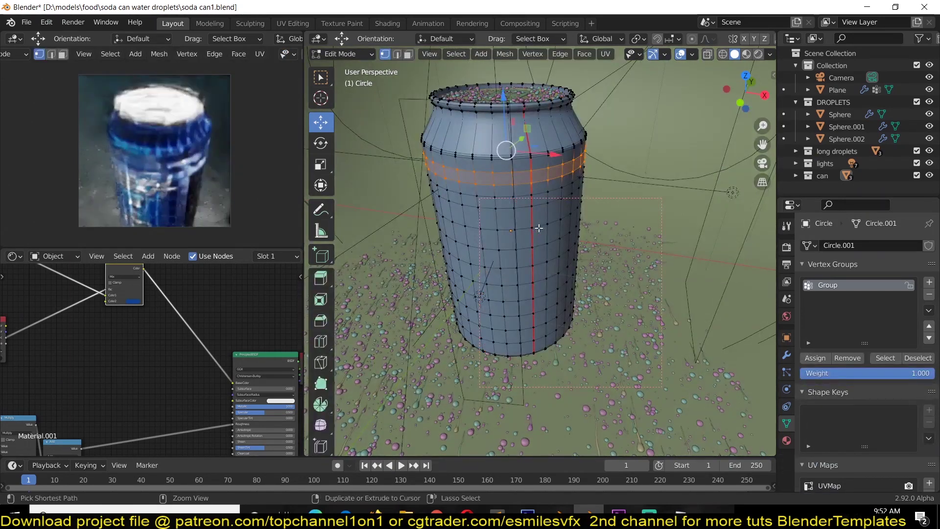
key(3)
key(l)
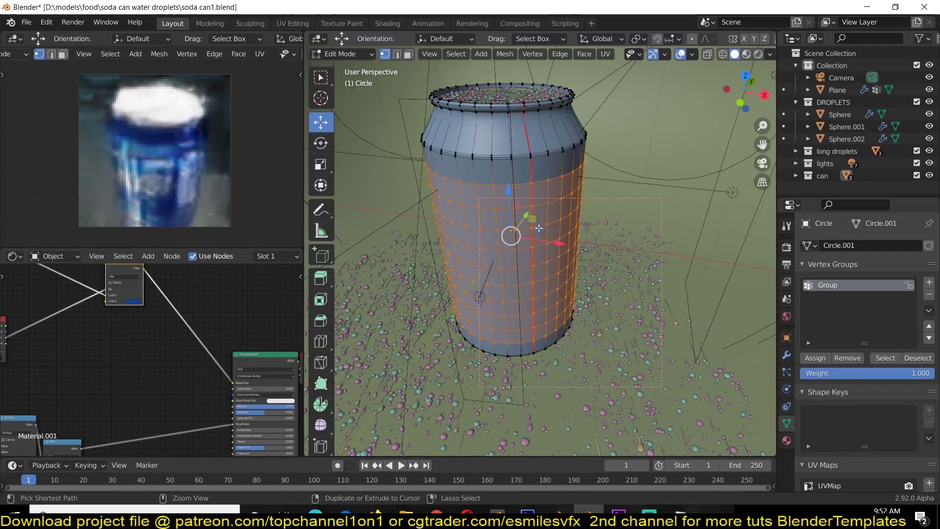
key(Tab)
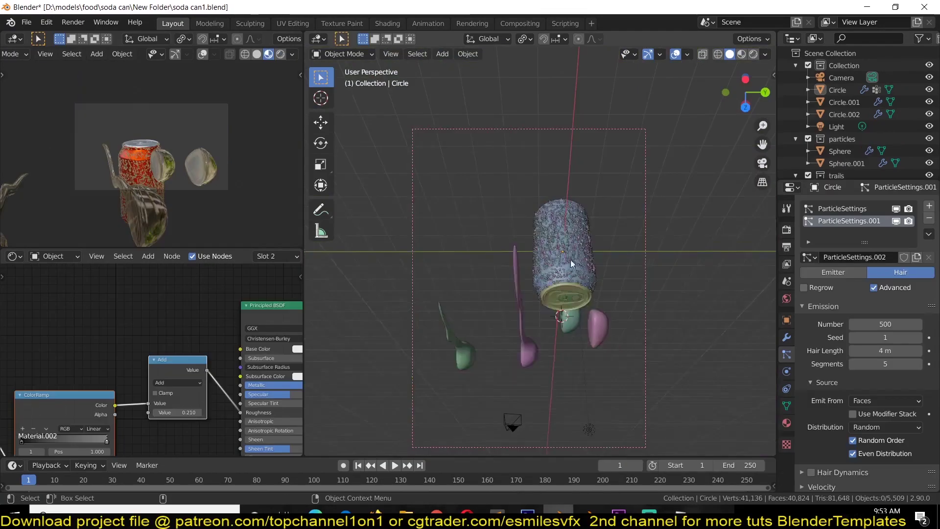
Switch to the Blender window with the orange soda can project and add a 2 m plane.
scroll(595, 130, up, 5)
middle_drag(571, 260, 581, 222)
key(shift+a)
mouse_move(581, 222)
click(641, 226)
Exclude the particles and trails collections from the view layer.
scroll(581, 303, down, 8)
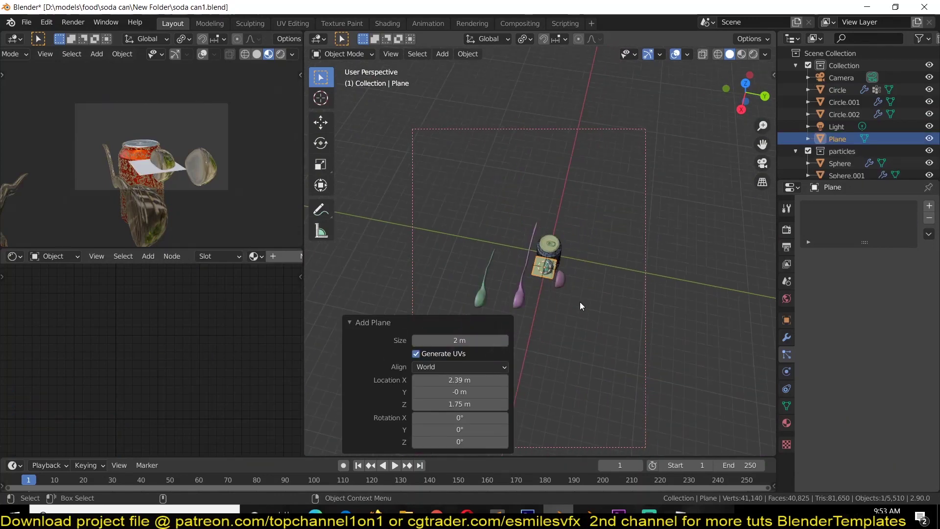
scroll(810, 104, down, 2)
click(809, 105)
click(808, 141)
Scale the plane by 5, move it down about 2.2 m along Z beneath the can, and enter Edit Mode.
scroll(637, 262, up, 5)
text(s5)
key(Return)
middle_drag(567, 310, 519, 299)
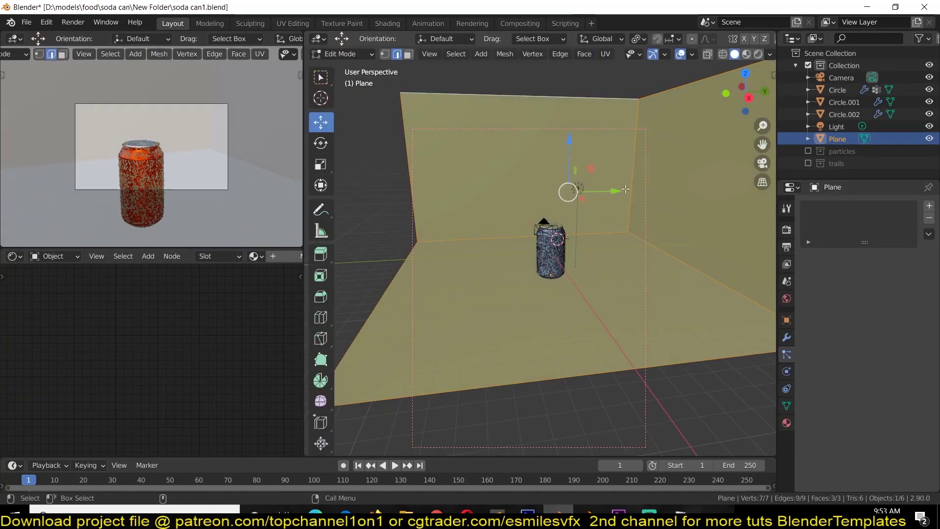
key(Tab)
middle_drag(519, 299, 480, 291)
scroll(480, 291, up, 5)
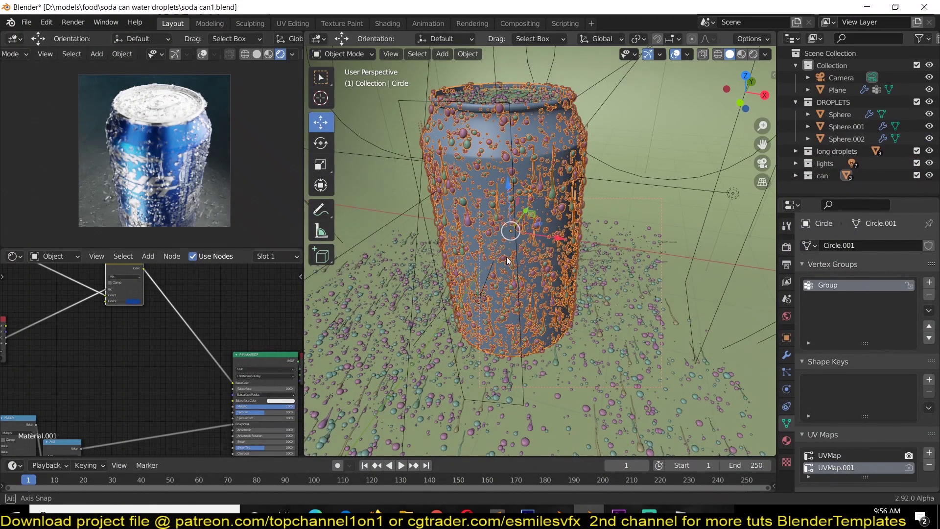
Switch back to the soda can water droplets project and hide every light in the lights collection.
middle_drag(506, 257, 477, 257)
middle_drag(207, 159, 193, 116)
scroll(208, 130, down, 4)
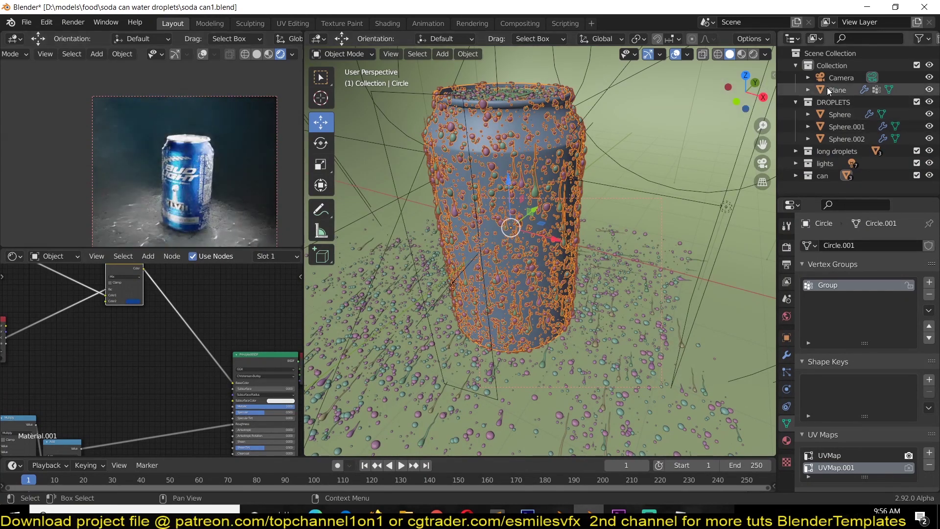
click(796, 102)
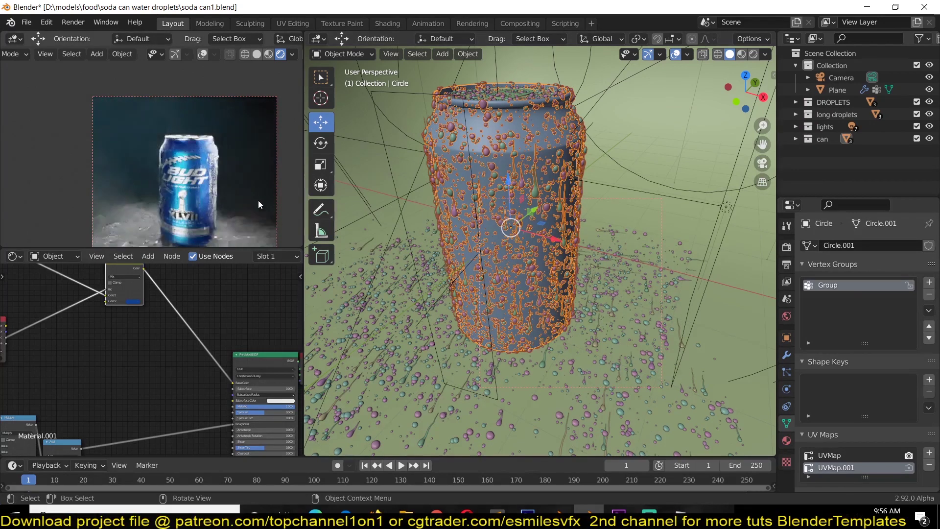
click(796, 127)
scroll(901, 112, down, 2)
drag(930, 99, 930, 172)
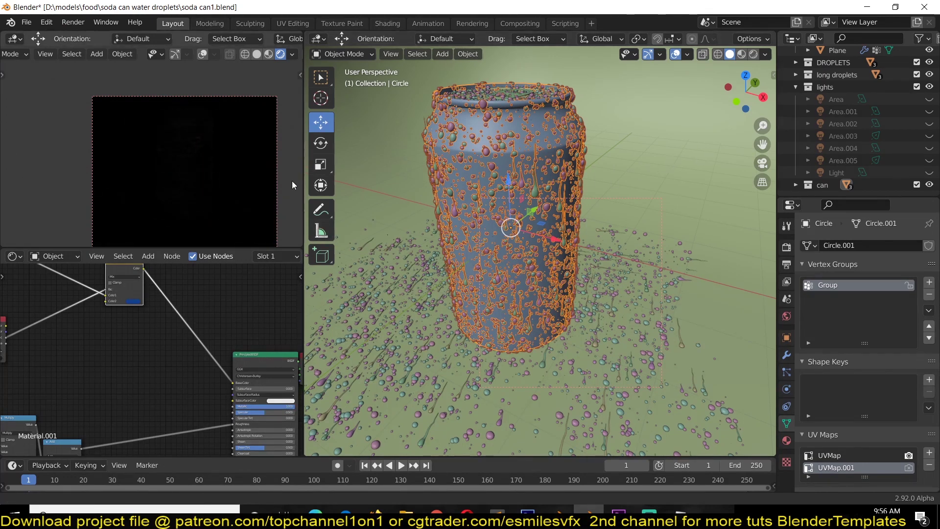
Show and hide the Area, Area.001 and Area.002 lights one at a time to check each one's effect on the can.
click(929, 112)
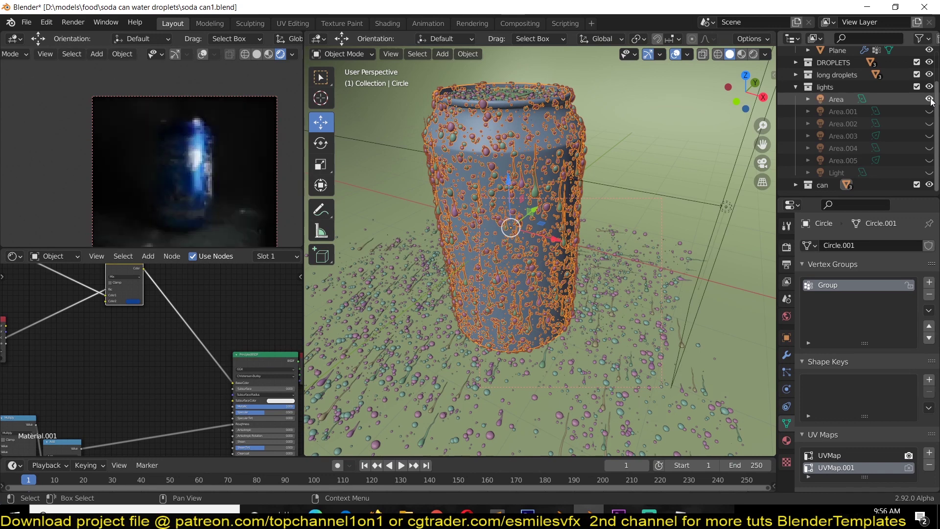
click(929, 112)
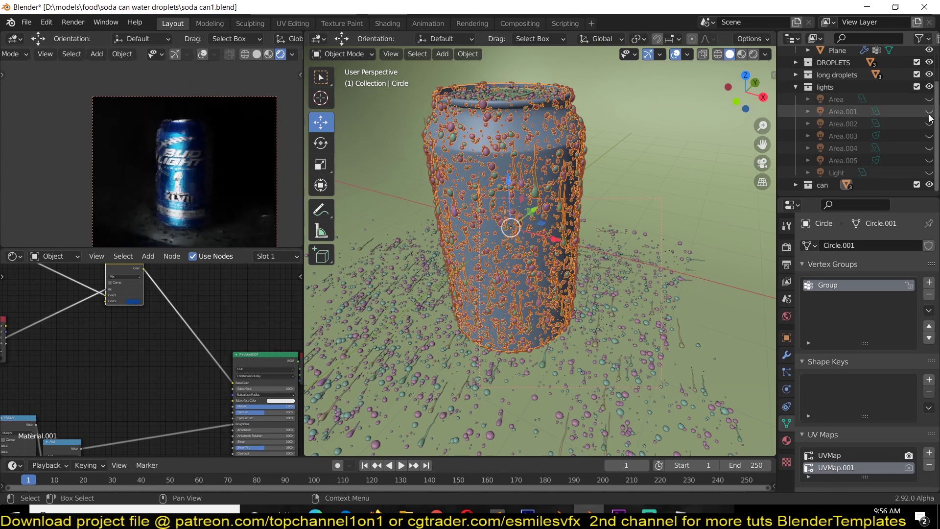
click(930, 123)
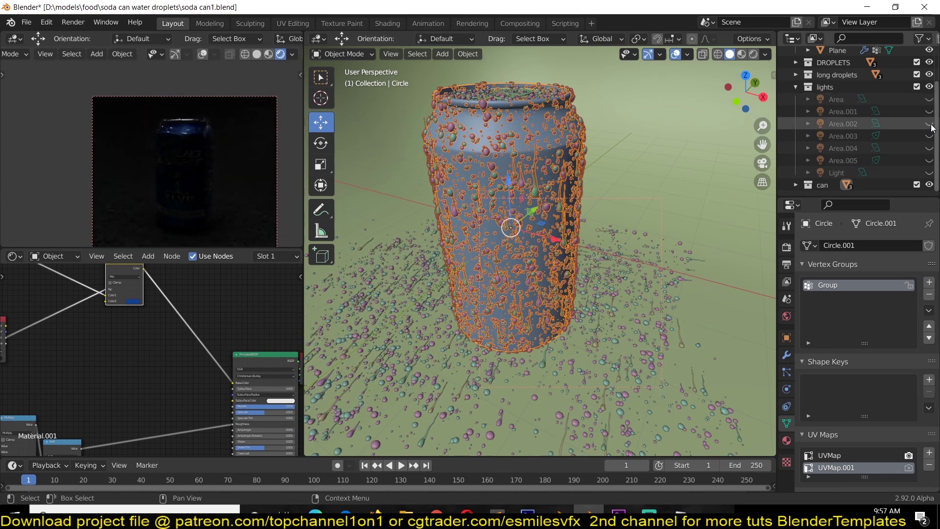
click(930, 124)
Unhide the Area.003 and Area.004 lights in the lights collection.
click(930, 135)
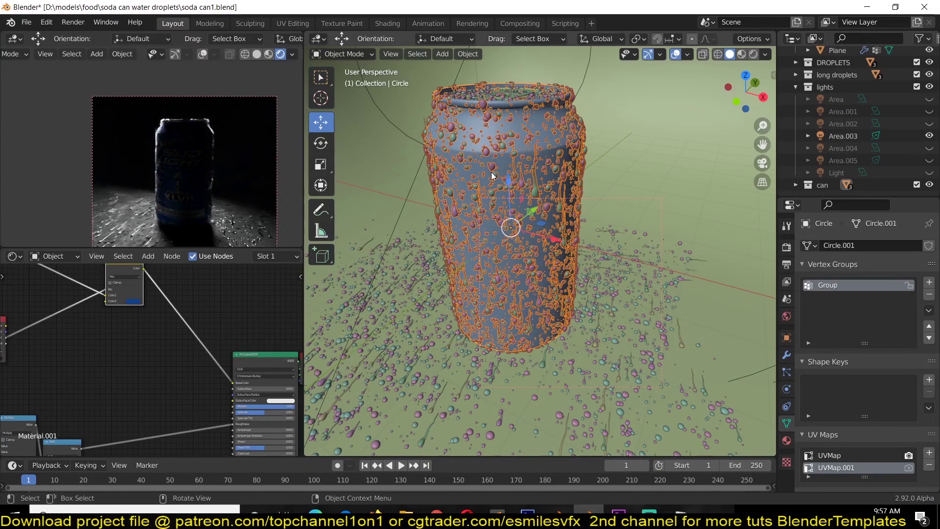
middle_drag(493, 176, 558, 147)
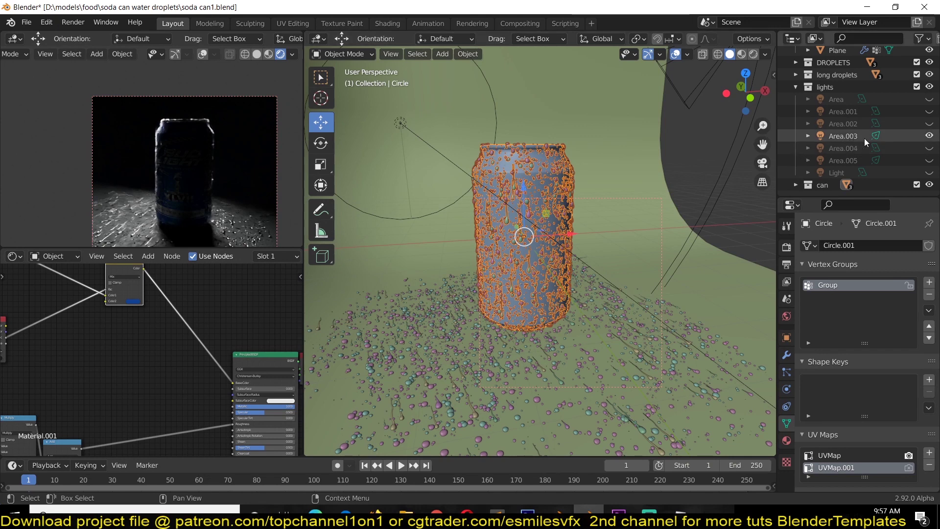
click(930, 149)
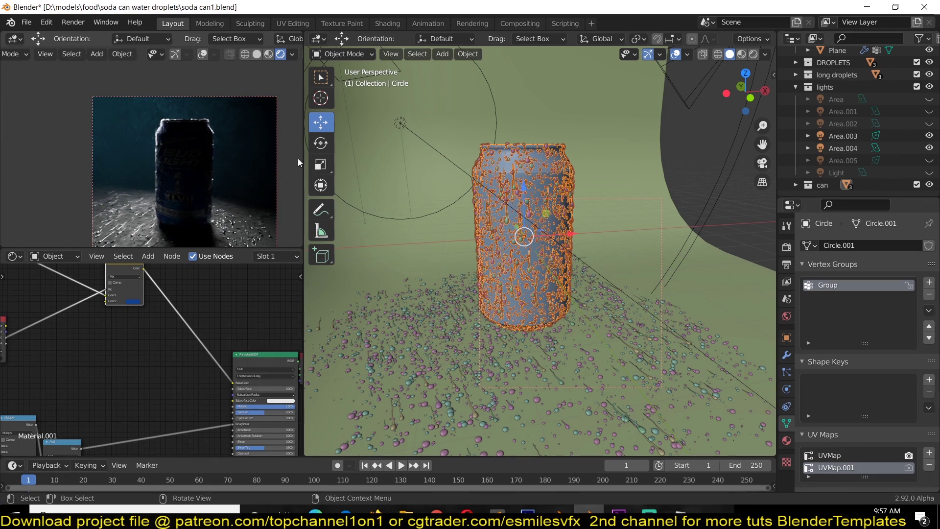
Toggle the Area.002 light on and back off, and unhide and select the Area light beside the can.
click(928, 126)
click(928, 126)
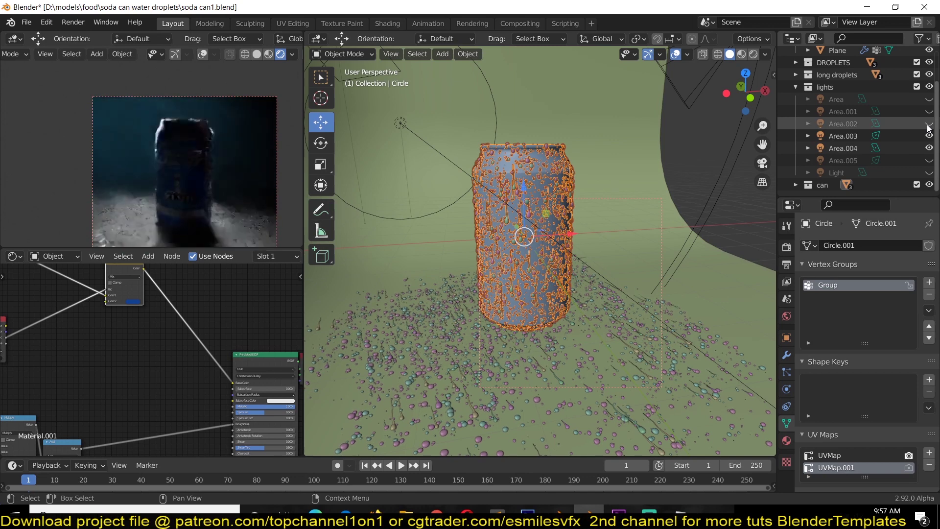
click(916, 124)
click(929, 99)
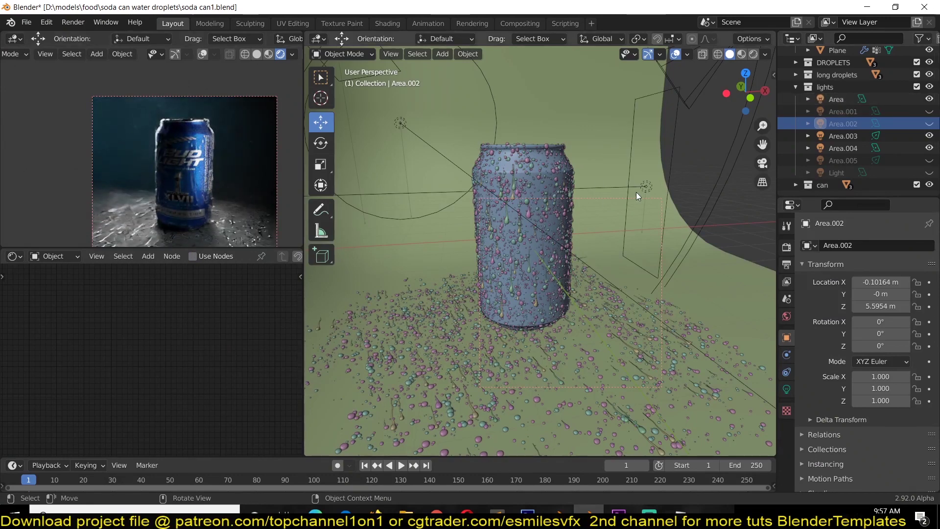
click(645, 192)
middle_drag(607, 222, 533, 237)
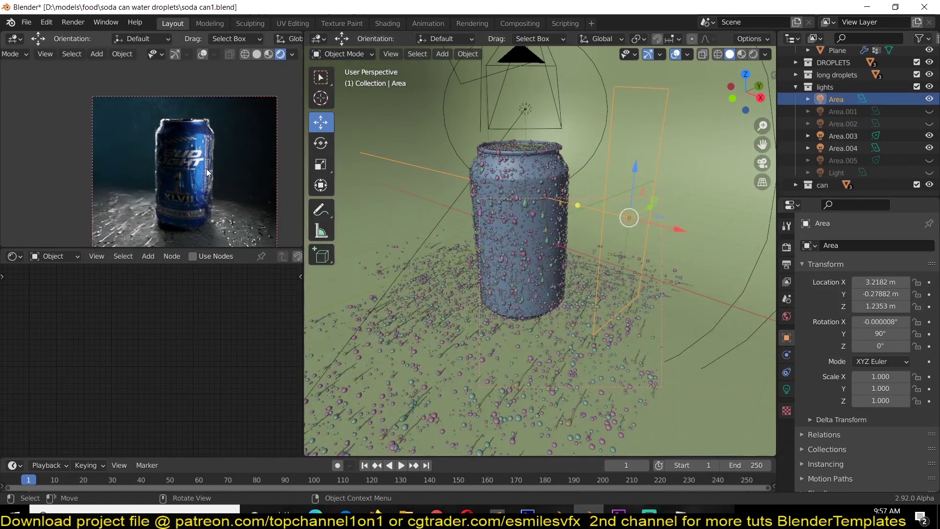
Unhide the Area.001, Area.005 and Light lamps in the lights collection, leaving Area.002 hidden.
click(930, 111)
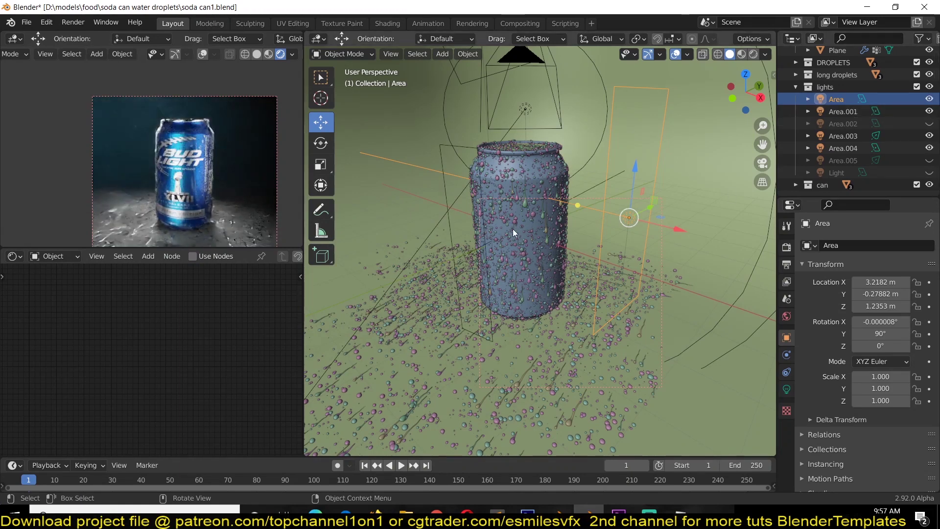
middle_drag(513, 228, 509, 196)
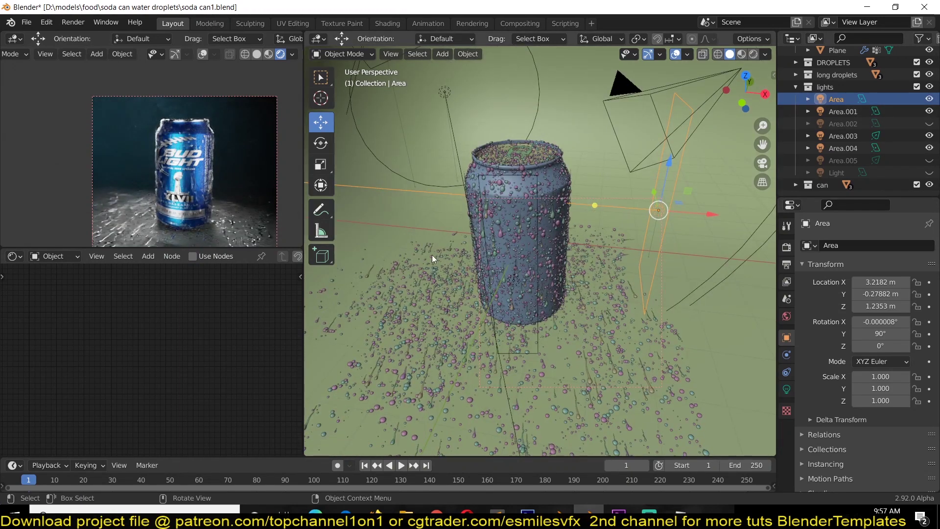
click(930, 160)
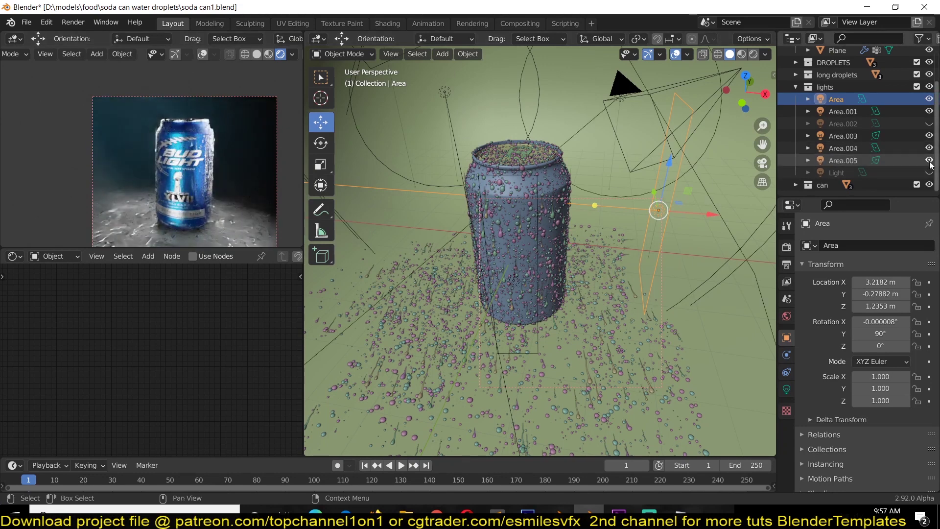
middle_drag(574, 134, 547, 122)
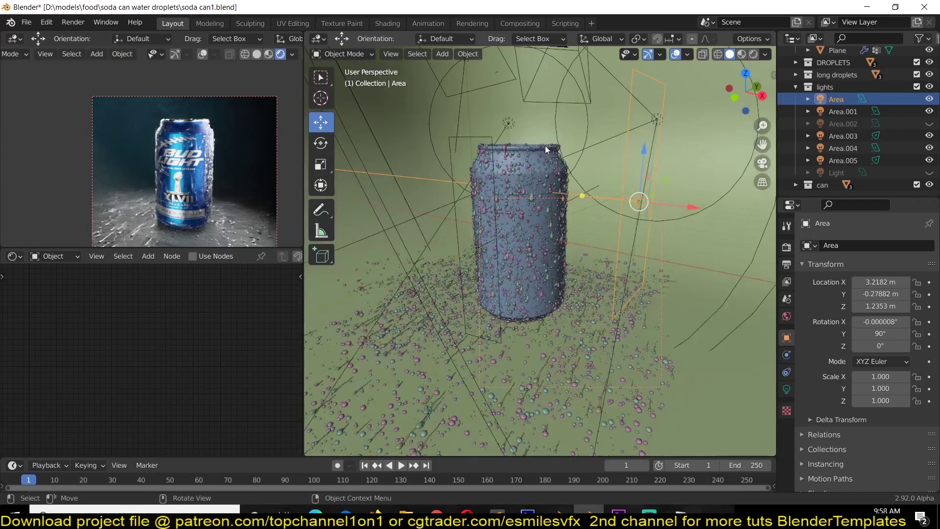
click(929, 172)
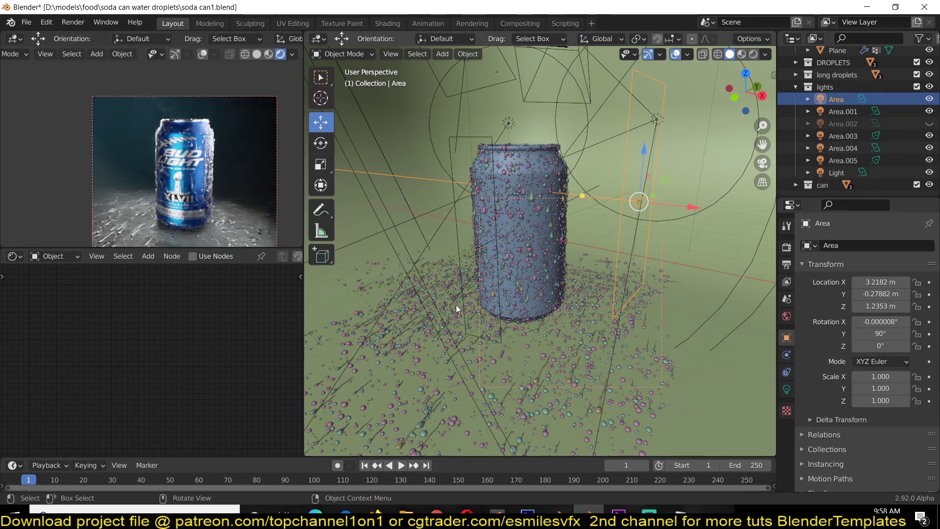
Select the ground plane with its droplets beneath the can and save the project.
middle_drag(457, 304, 489, 345)
scroll(501, 322, up, 2)
click(459, 271)
key(ctrl+s)
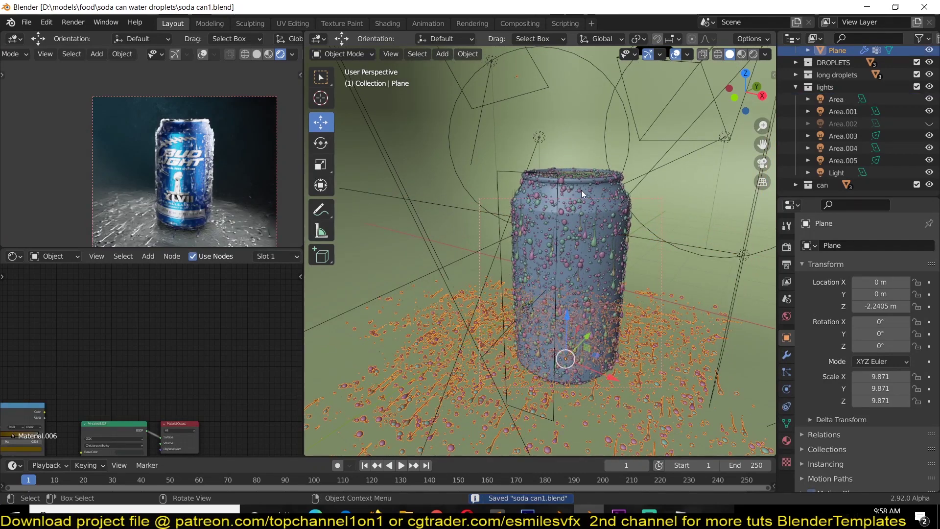
Frame the upper part of the can up close, save the project again, and set the main 3D viewport to Rendered shading.
mouse_move(581, 190)
middle_down()
mouse_move(563, 225)
mouse_move(577, 207)
middle_up()
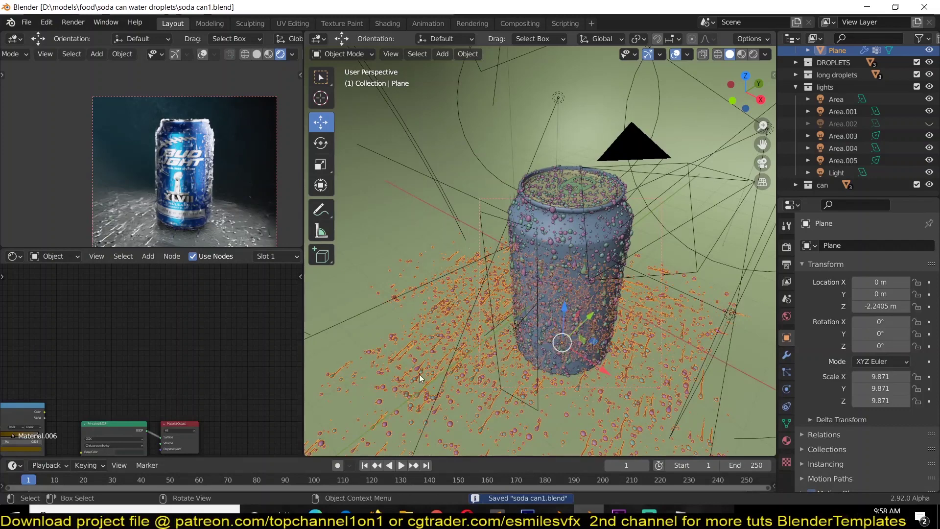
middle_drag(537, 280, 505, 313)
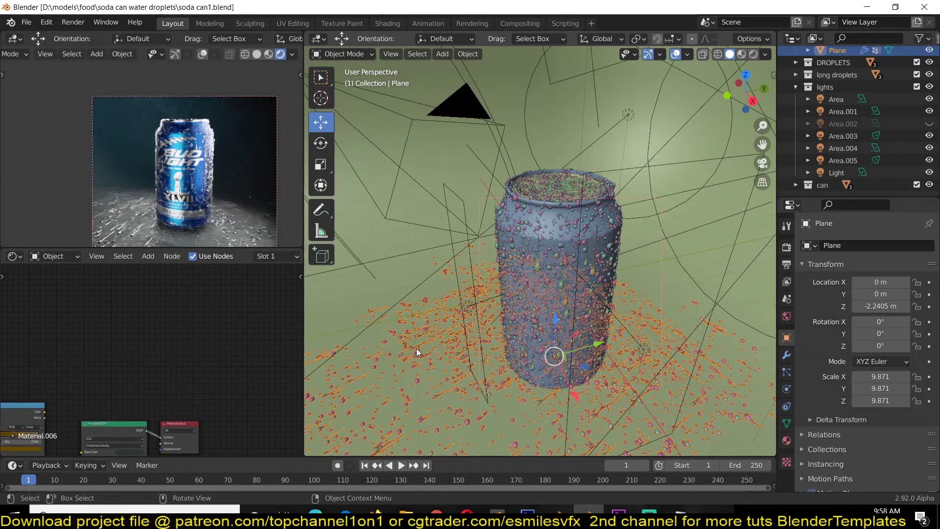
scroll(509, 307, up, 2)
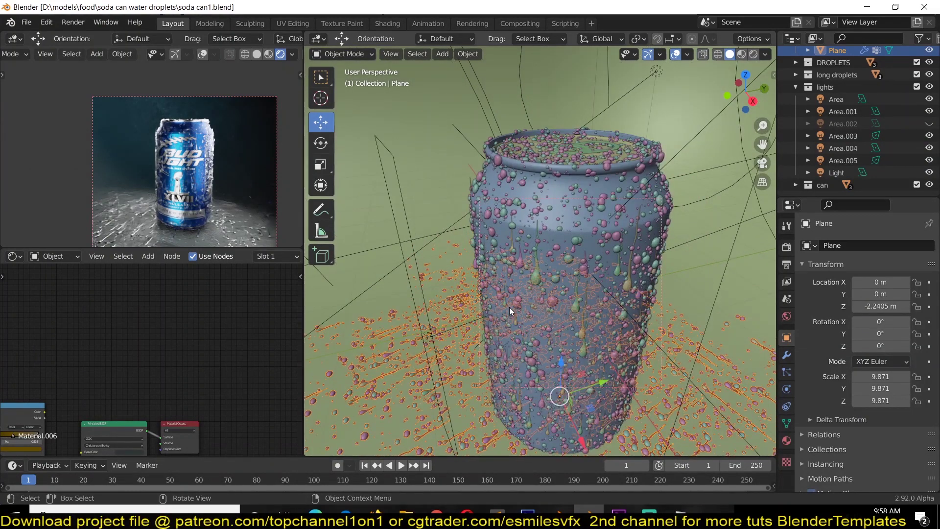
scroll(509, 307, up, 2)
middle_drag(527, 300, 505, 308)
key(ctrl+s)
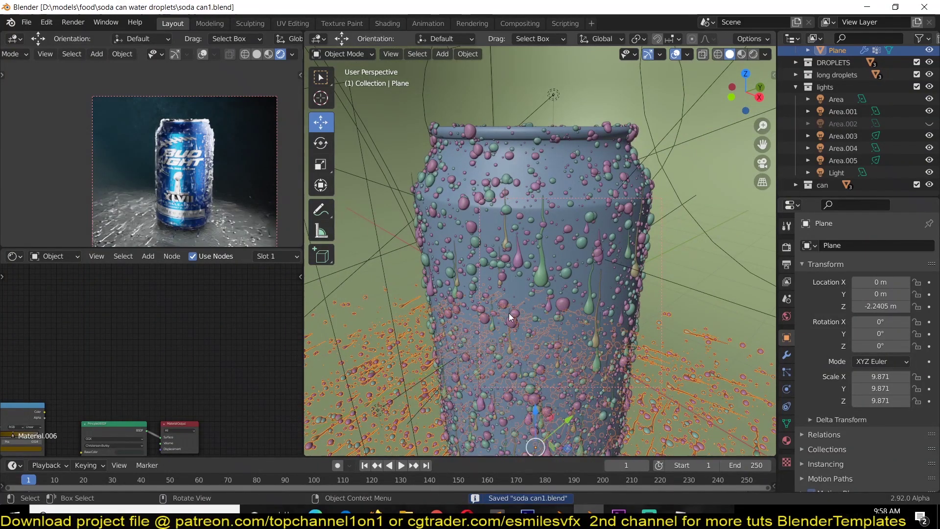
middle_drag(509, 312, 519, 337)
key(ctrl+s)
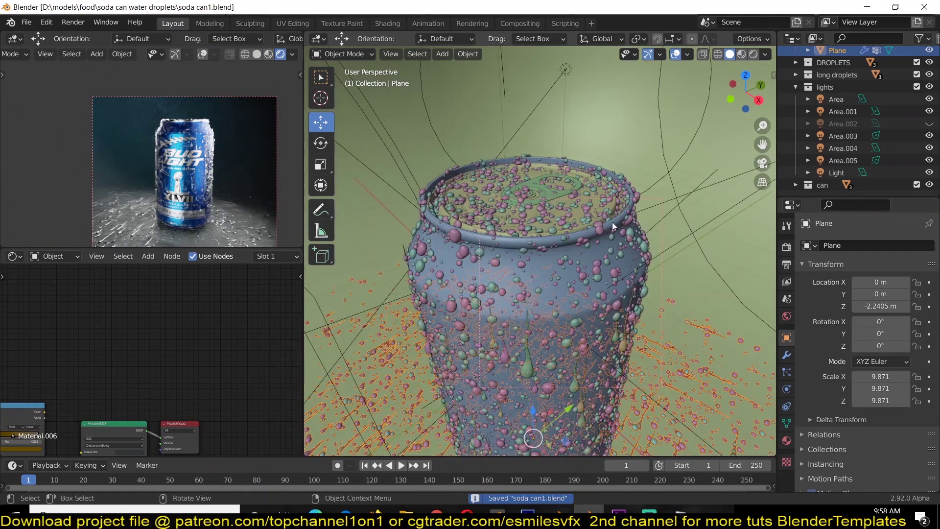
click(754, 55)
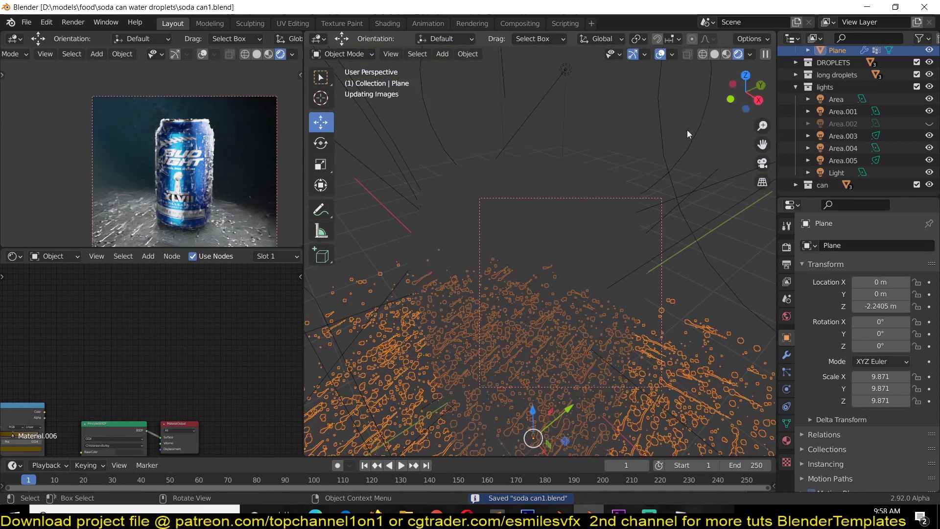